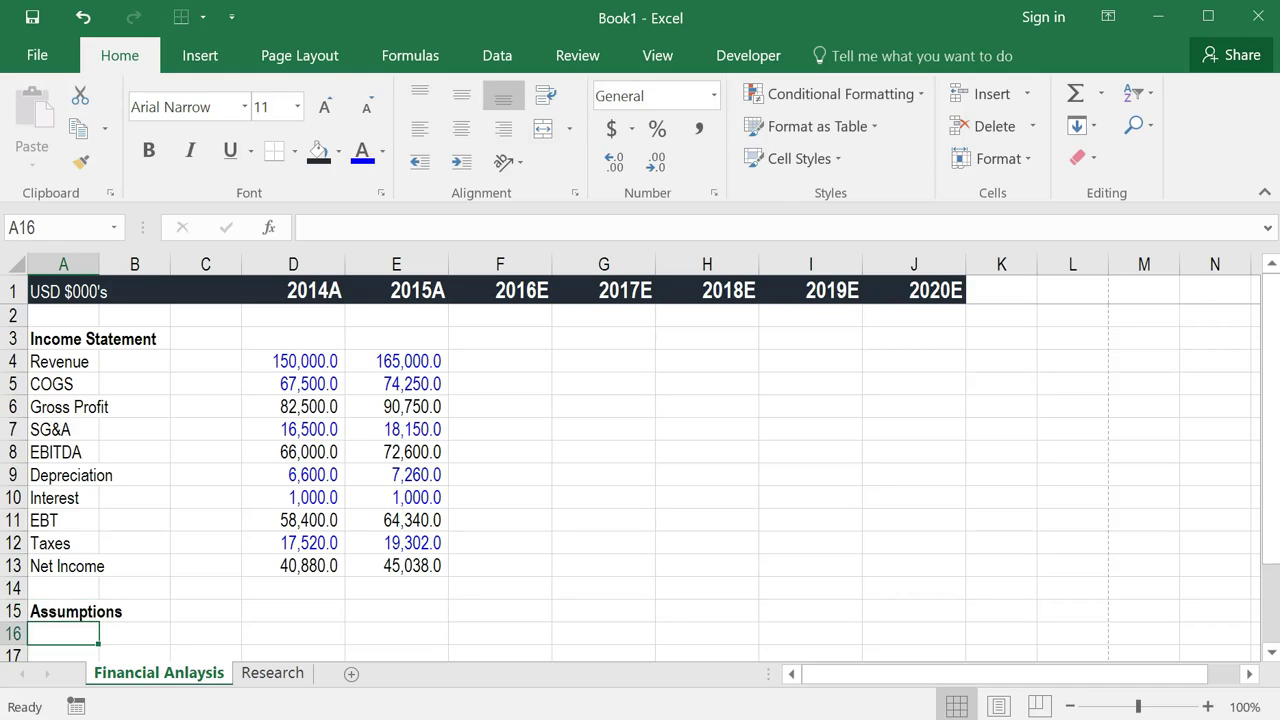
- Enter the assumption labels "Revenue growth" in A16 and "COGS % of revenue" in A17
{"action": "type", "text": "Revenue "}
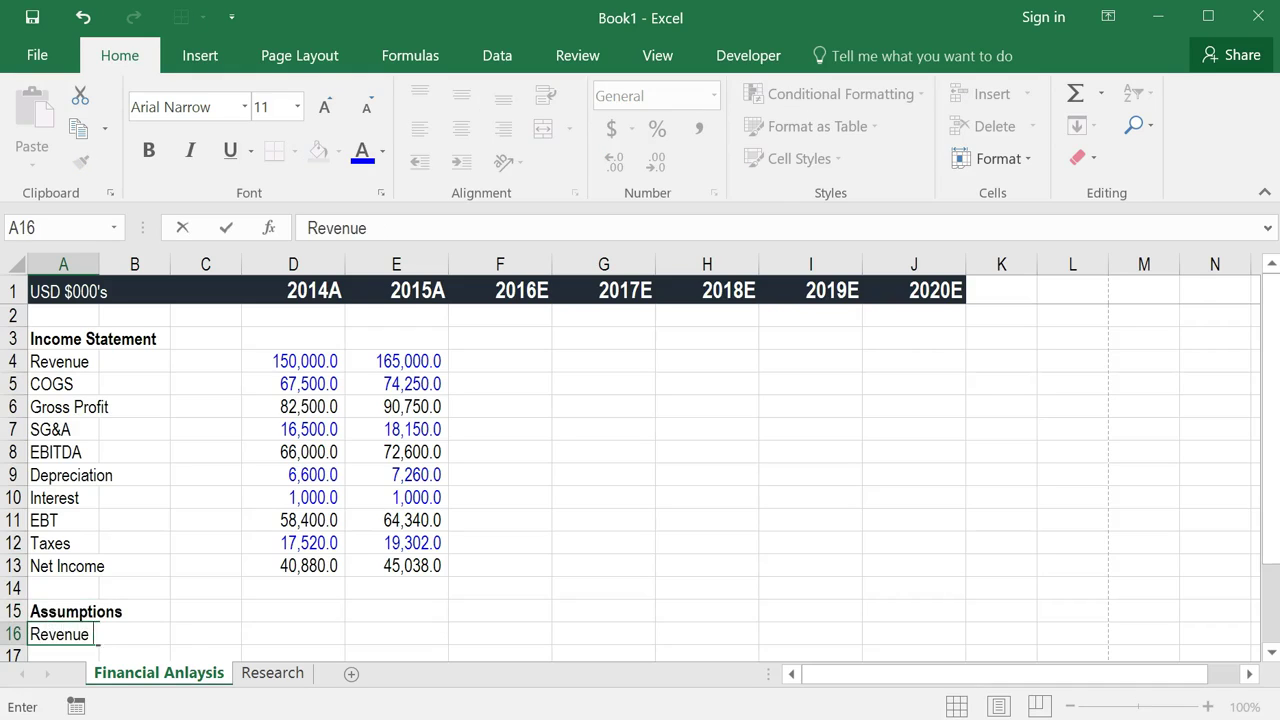
{"action": "type", "text": "growth"}
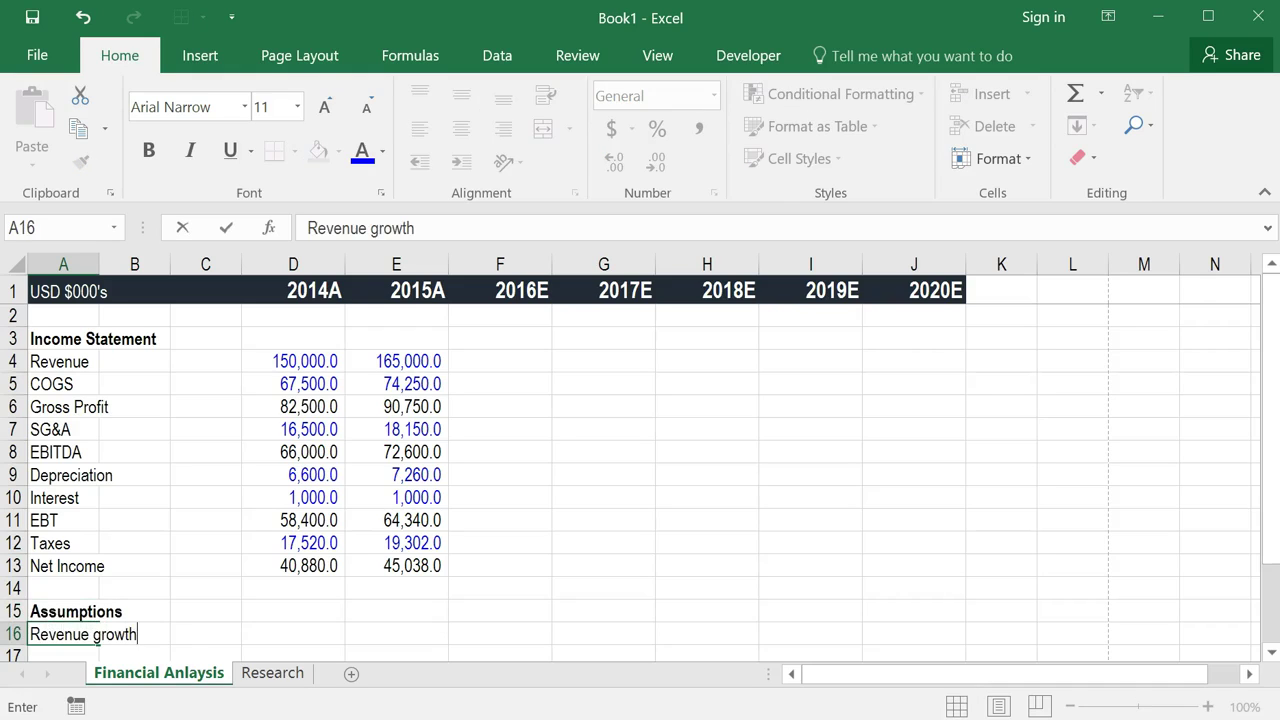
{"action": "key", "text": "ctrl+Return"}
{"action": "left_click", "coordinate": [63, 655]}
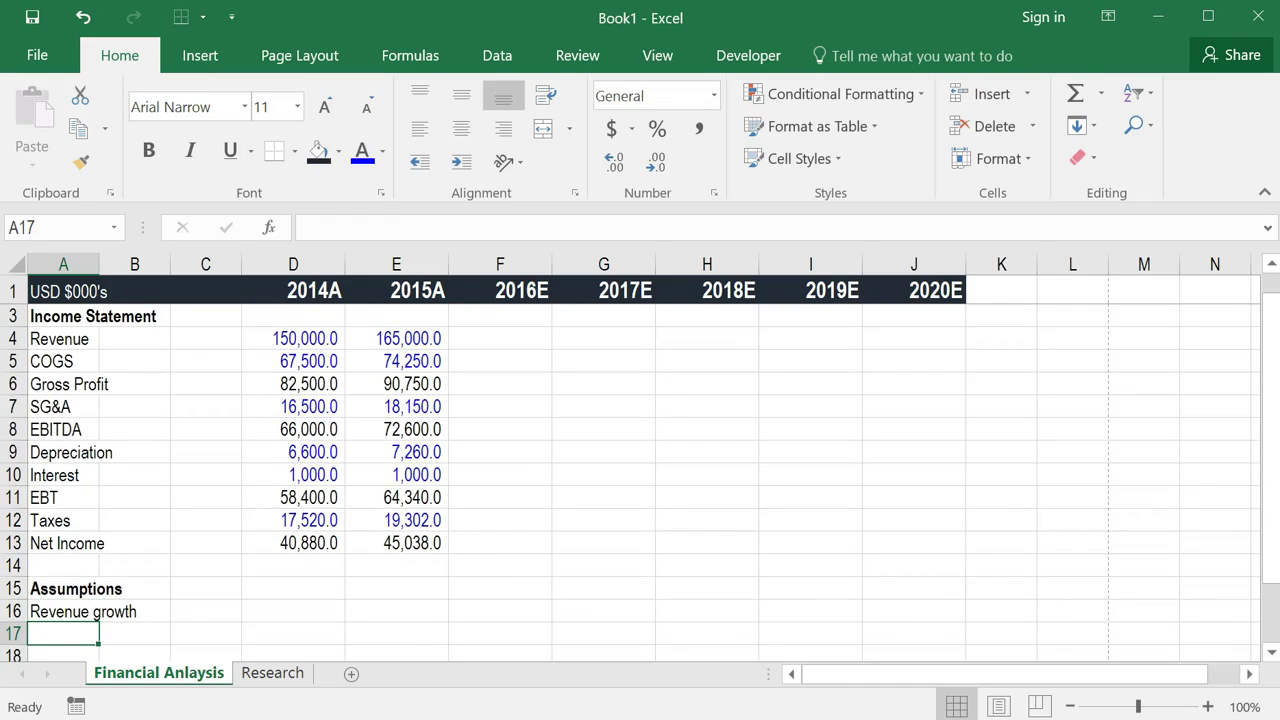
{"action": "type", "text": "COG"}
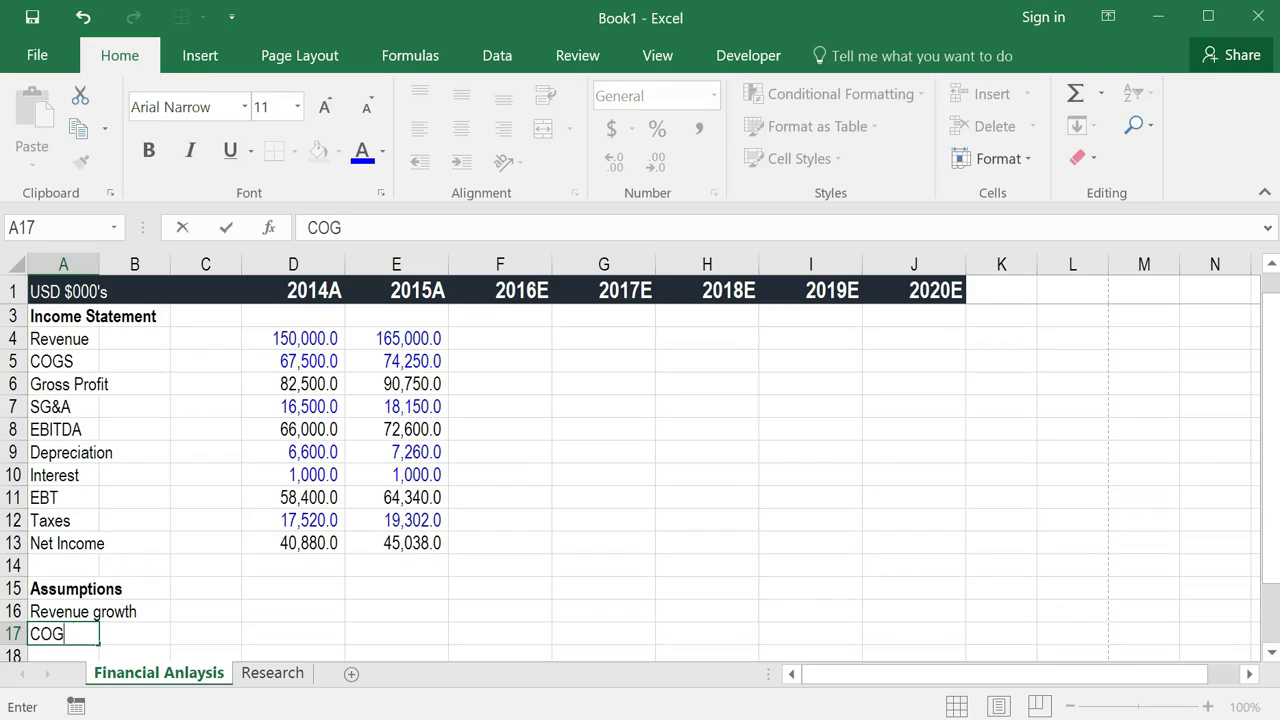
{"action": "type", "text": "S % of revenue"}
{"action": "key", "text": "ctrl+Return"}
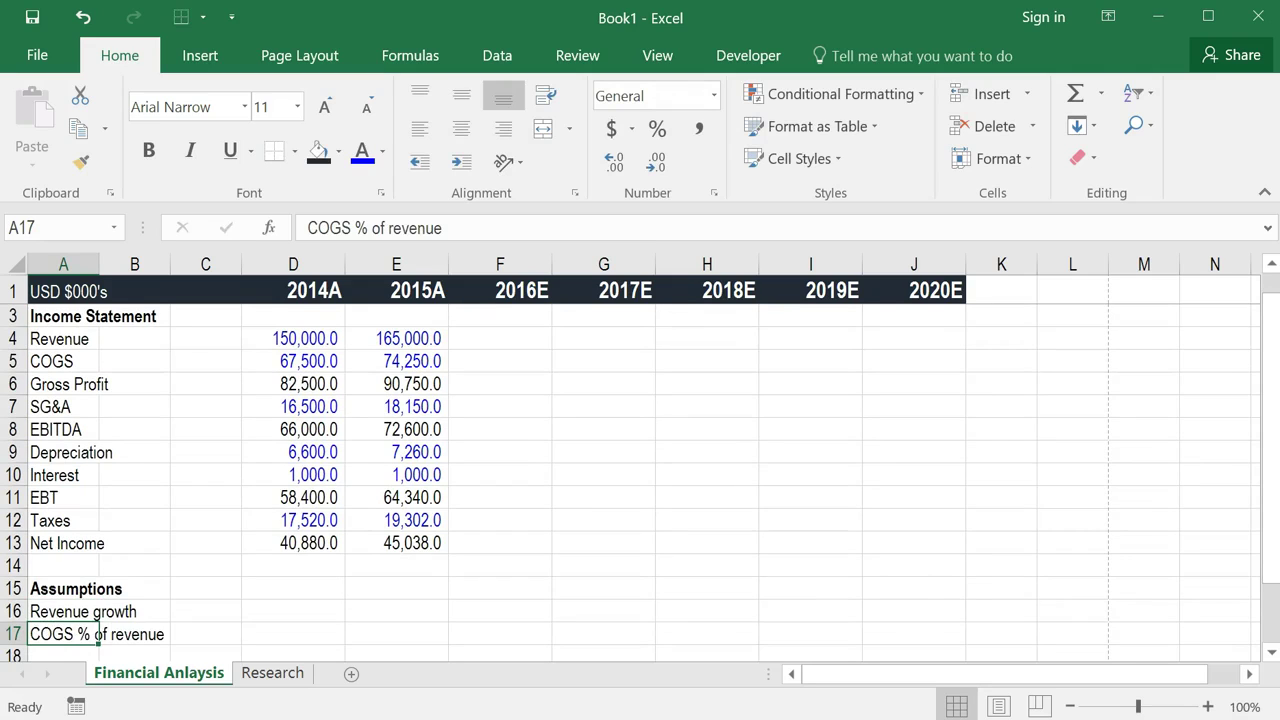
- Add the labels "SG&A" in A18 and "Depreciation % revenue" in A19 of the Assumptions section
{"action": "left_click", "coordinate": [63, 655]}
{"action": "type", "text": "SG&A"}
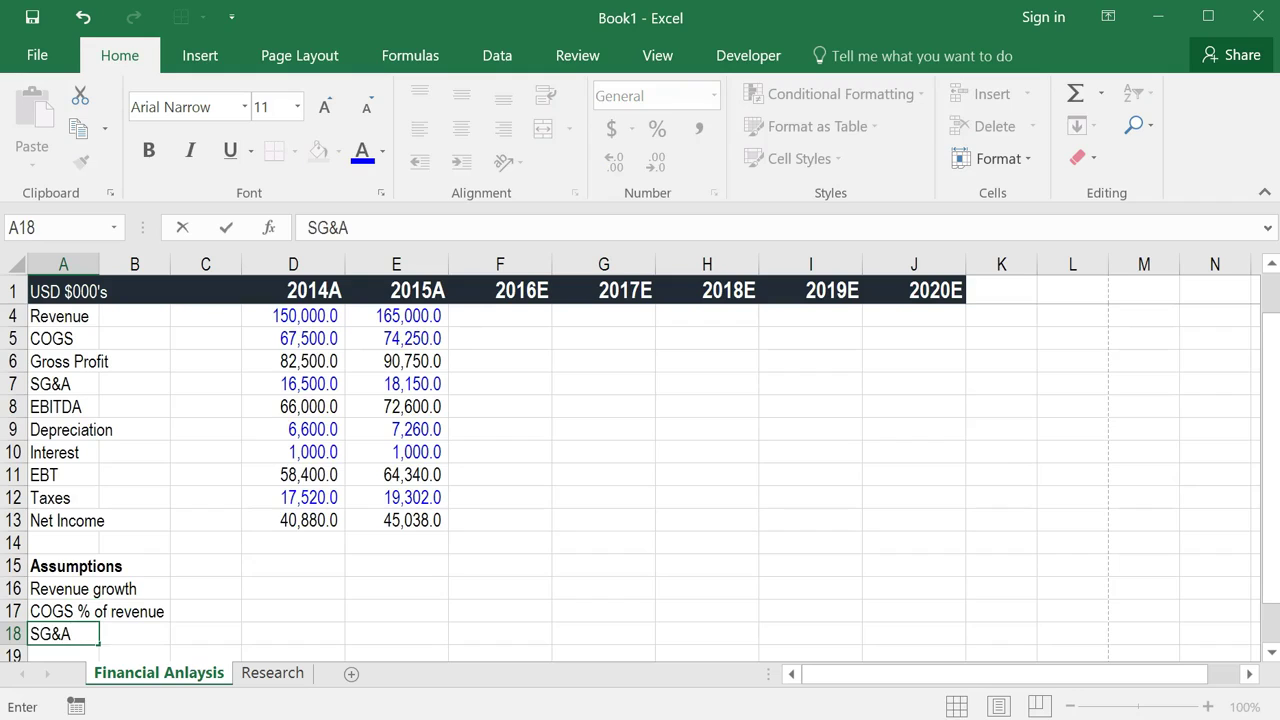
{"action": "key", "text": "ctrl+Return"}
{"action": "left_click", "coordinate": [63, 655]}
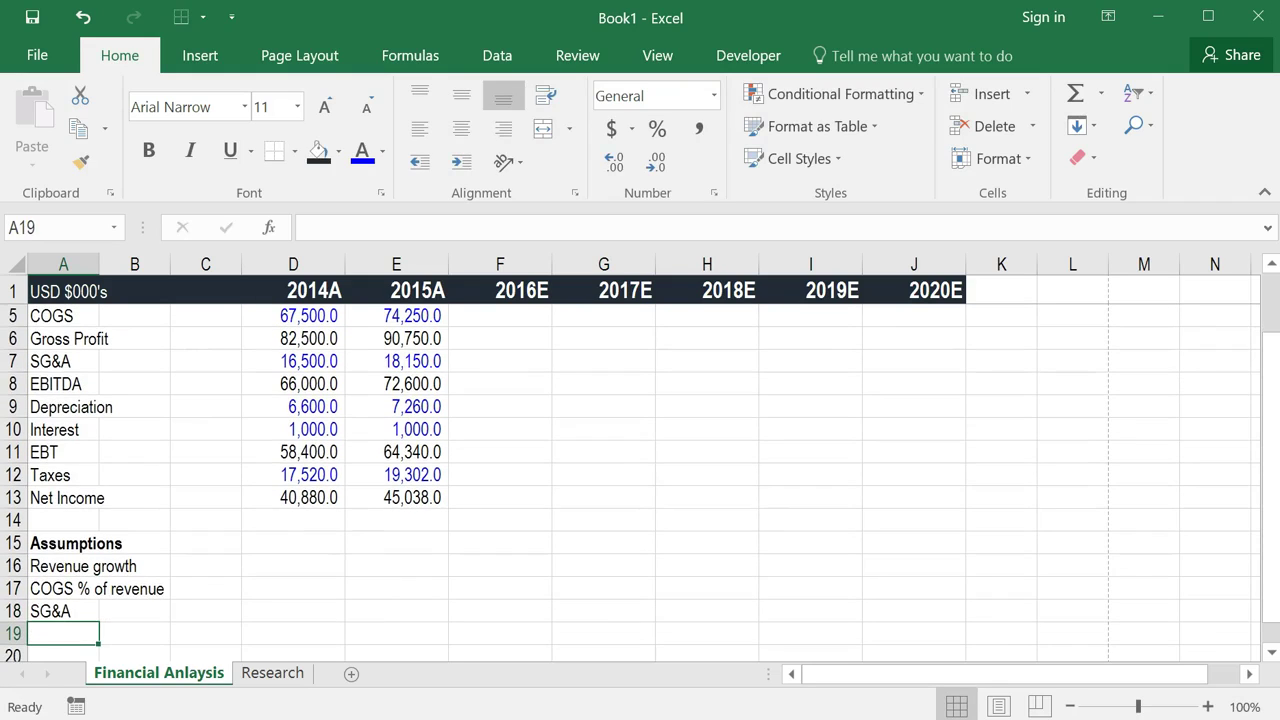
{"action": "type", "text": "Depreciat"}
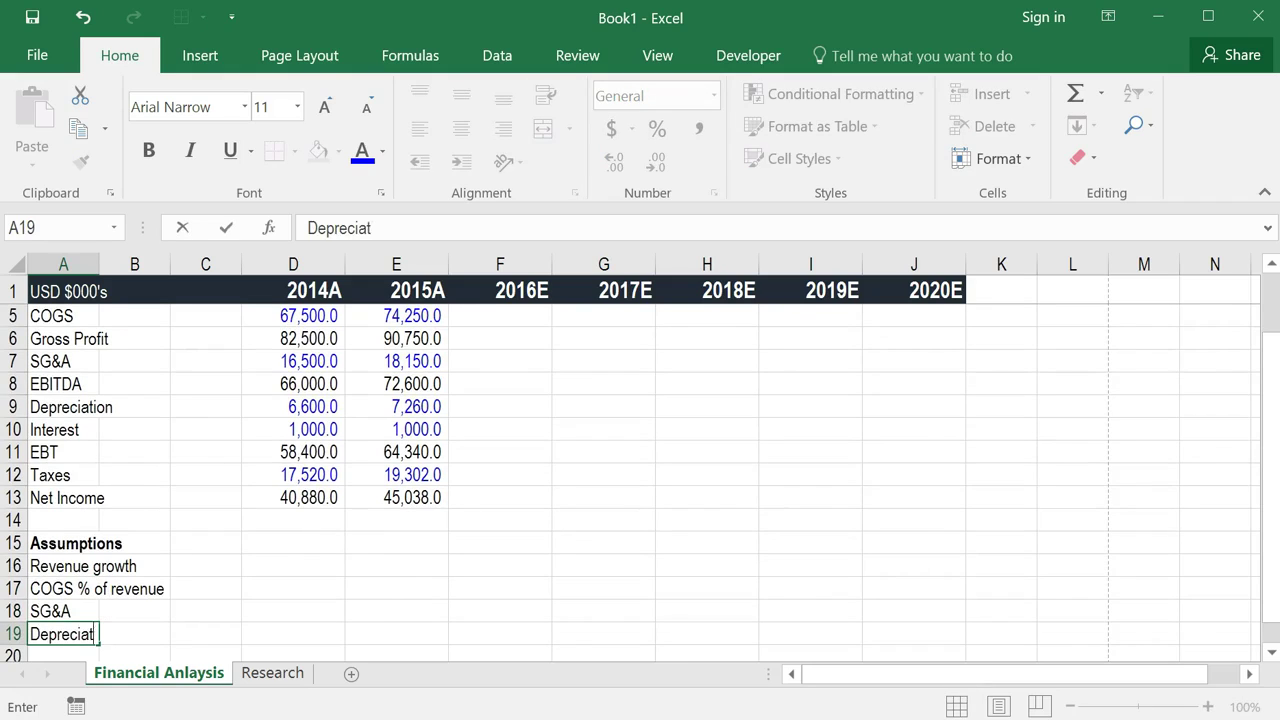
{"action": "type", "text": "ion % rev"}
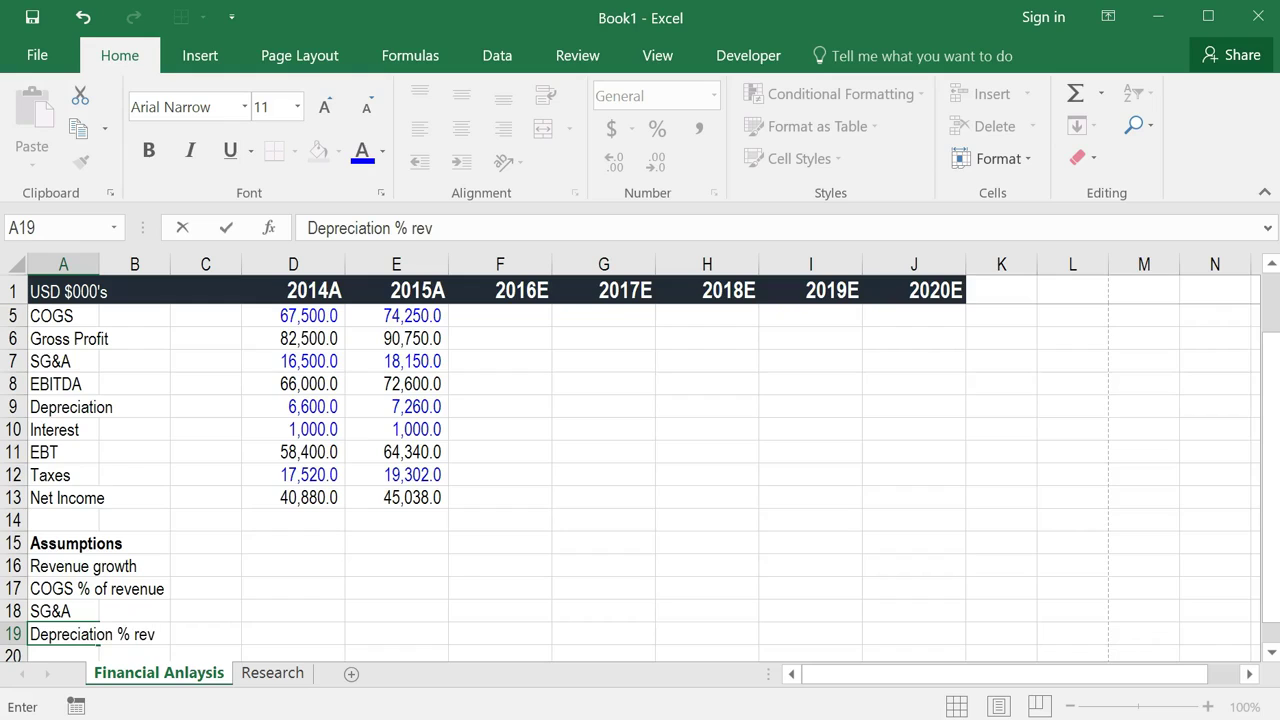
{"action": "type", "text": "enue"}
{"action": "key", "text": "ctrl+Return"}
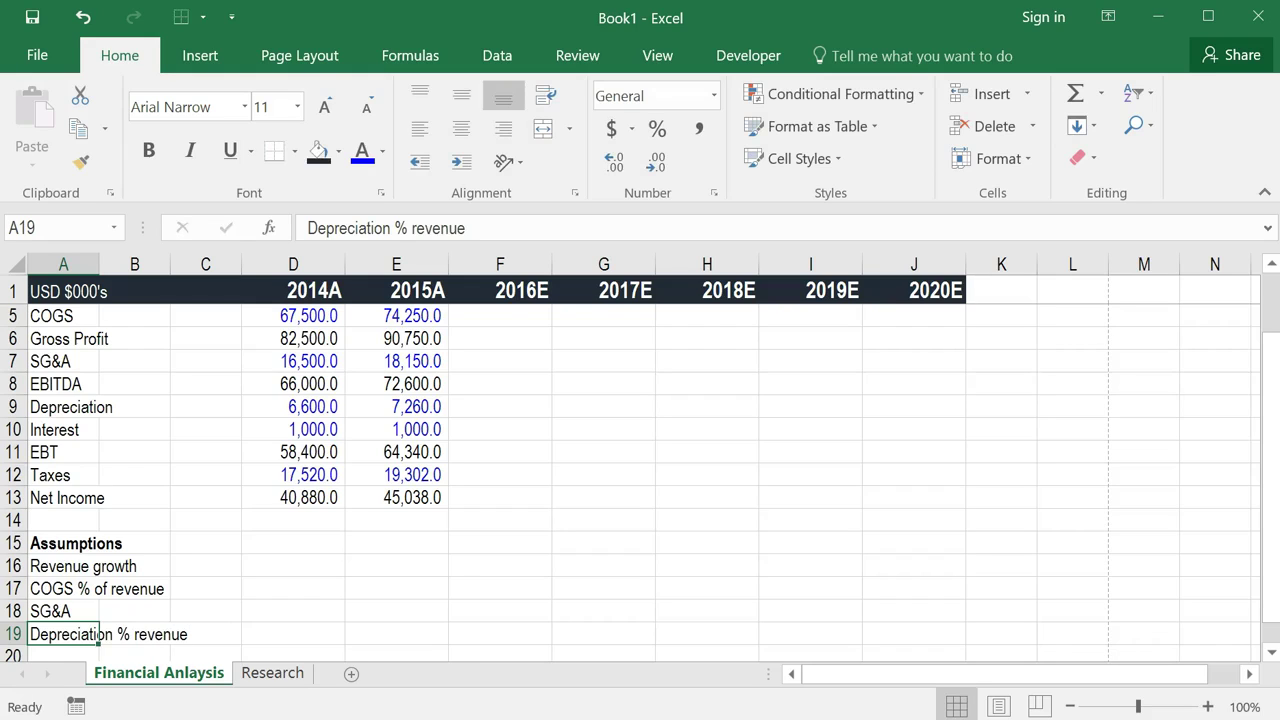
- Complete the assumption labels with "Interest" in A20 and "Tax rate" in A21
{"action": "left_click", "coordinate": [63, 655]}
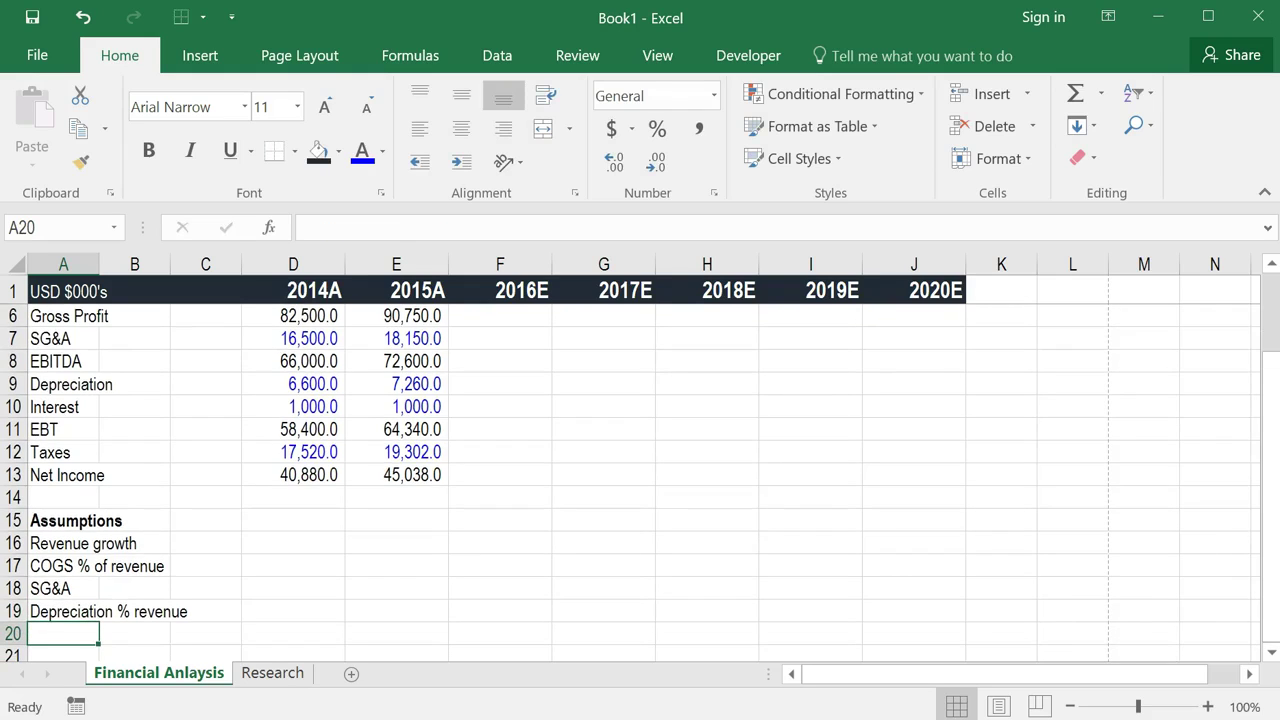
{"action": "type", "text": "Interest"}
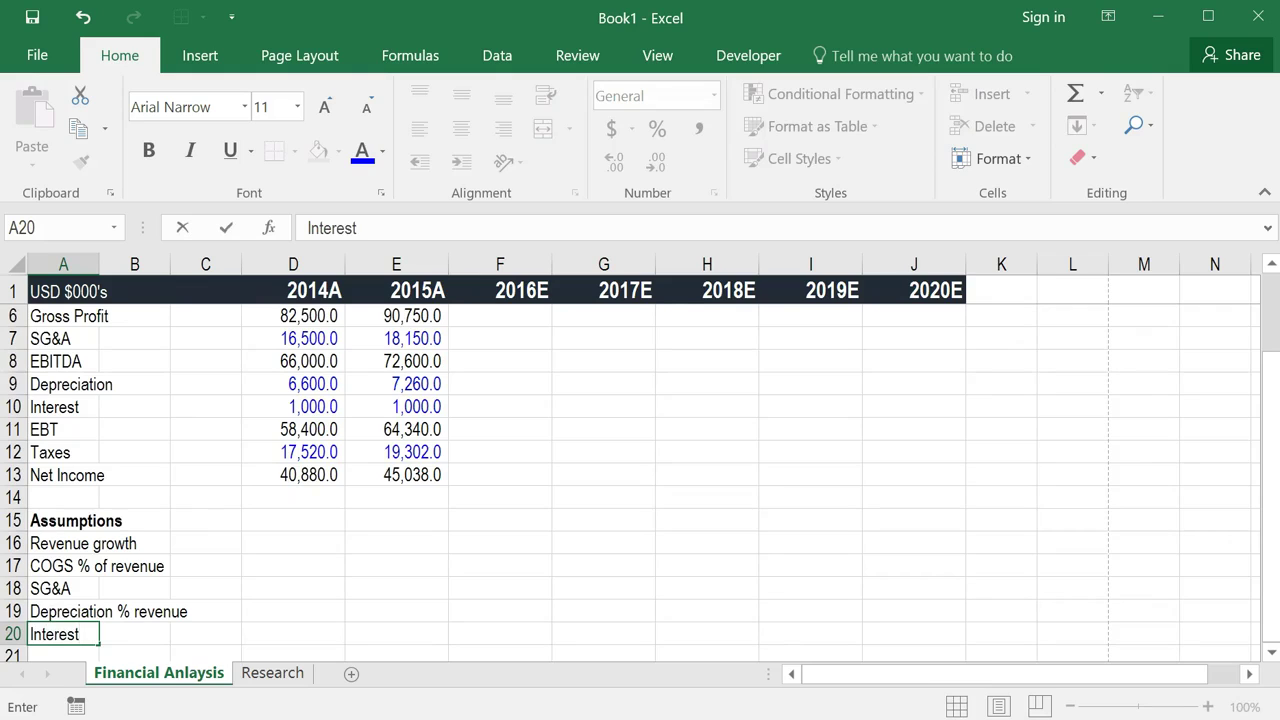
{"action": "key", "text": "ctrl+Return"}
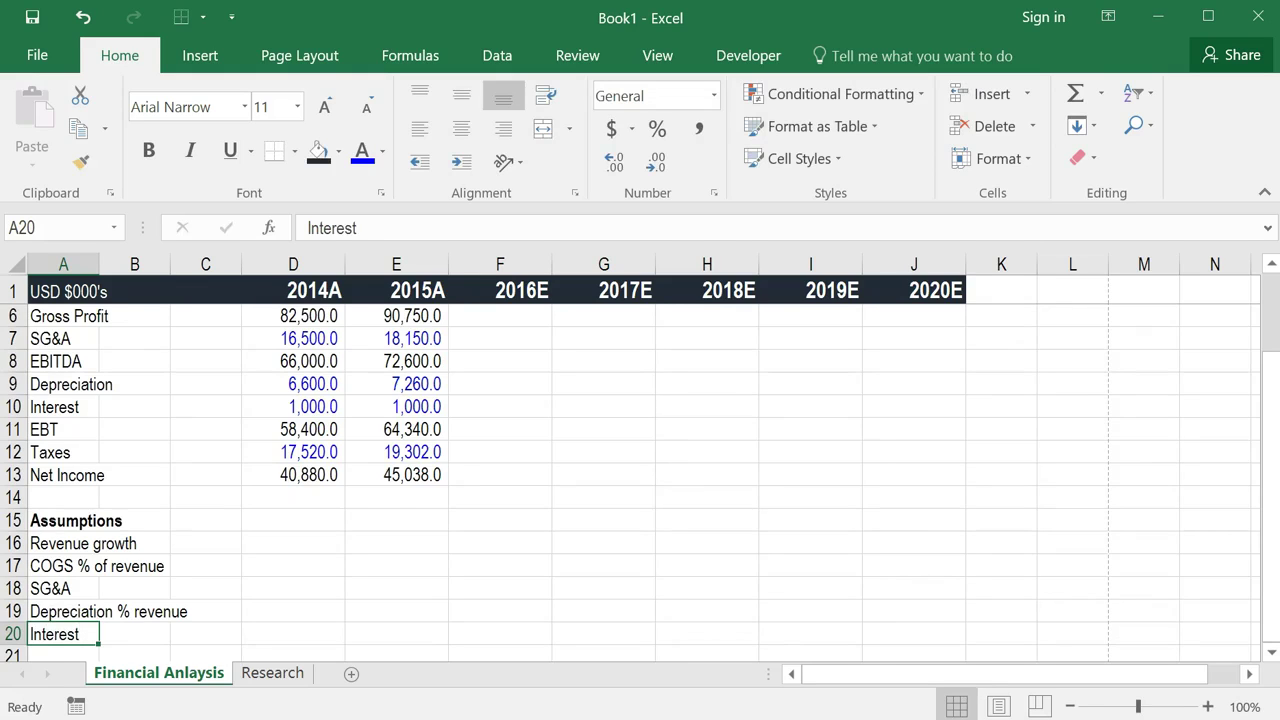
{"action": "left_click", "coordinate": [63, 655]}
{"action": "type", "text": "Tax rate"}
{"action": "key", "text": "ctrl+Return"}
- Select the assumption labels in A16:A21 to review the list from Revenue growth to Tax rate
{"action": "key", "text": "Up"}
{"action": "key", "text": "Up"}
{"action": "key", "text": "Up"}
{"action": "key", "text": "Up"}
{"action": "key", "text": "Up"}
{"action": "key", "text": "shift+Down"}
{"action": "key", "text": "shift+Down"}
{"action": "key", "text": "shift+Down"}
{"action": "key", "text": "shift+Down"}
{"action": "key", "text": "shift+Down"}
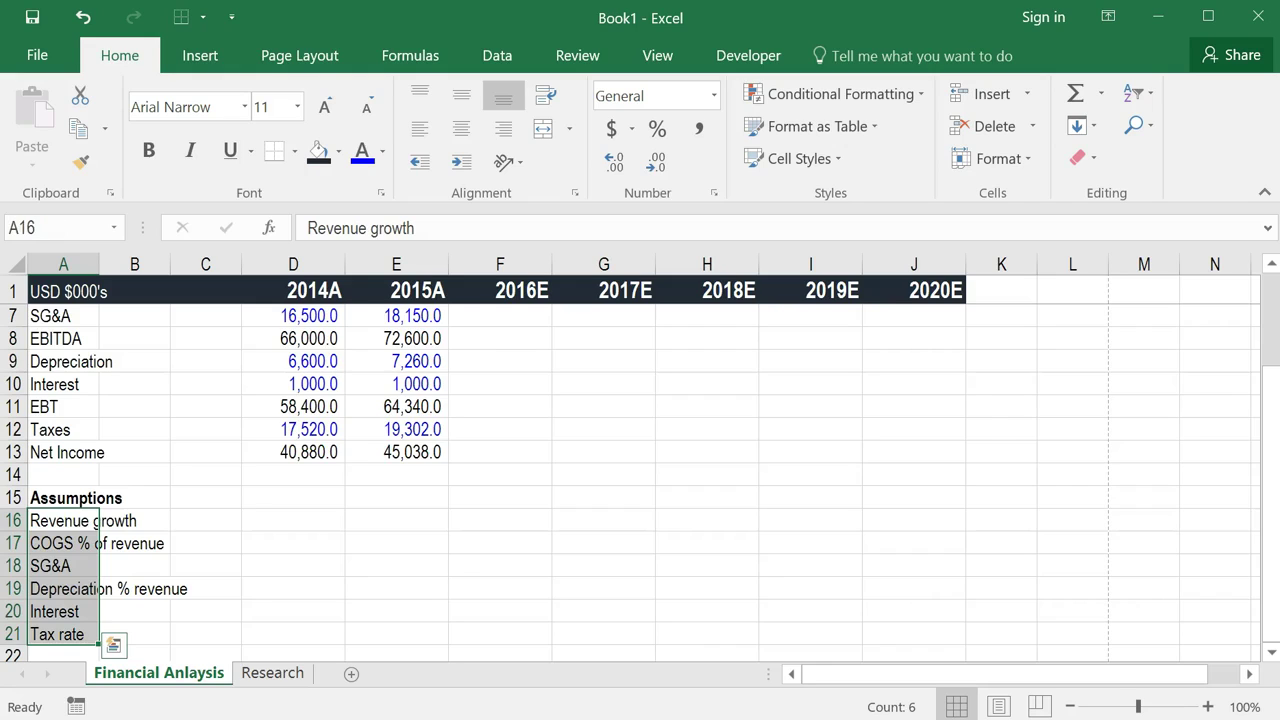
- Calculate the 2015A revenue growth in E16 with the formula =E4/D4-1
{"action": "key", "text": "Right"}
{"action": "key", "text": "Right"}
{"action": "key", "text": "Right"}
{"action": "key", "text": "Right"}
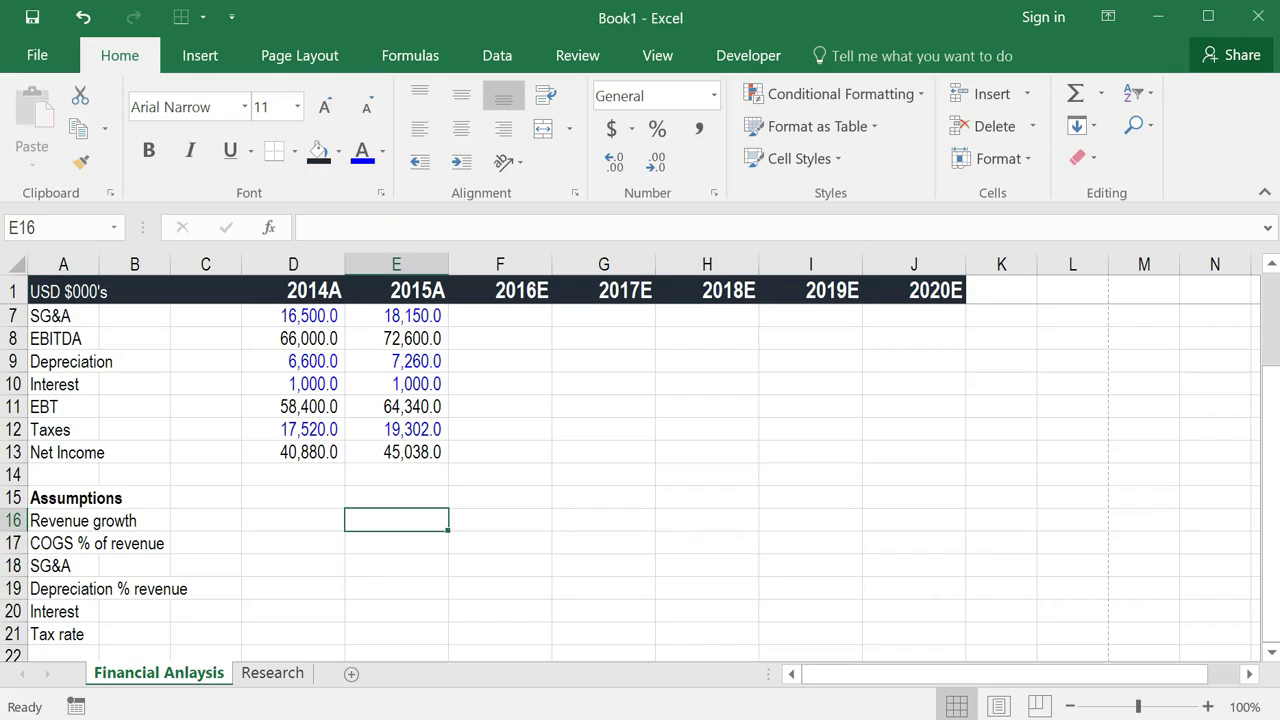
{"action": "type", "text": "="}
{"action": "key", "text": "Up"}
{"action": "key", "text": "Up"}
{"action": "key", "text": "Up"}
{"action": "key", "text": "Up"}
{"action": "key", "text": "Up"}
{"action": "key", "text": "Up"}
{"action": "key", "text": "Up"}
{"action": "key", "text": "Up"}
{"action": "key", "text": "Up"}
{"action": "key", "text": "Up"}
{"action": "key", "text": "Up"}
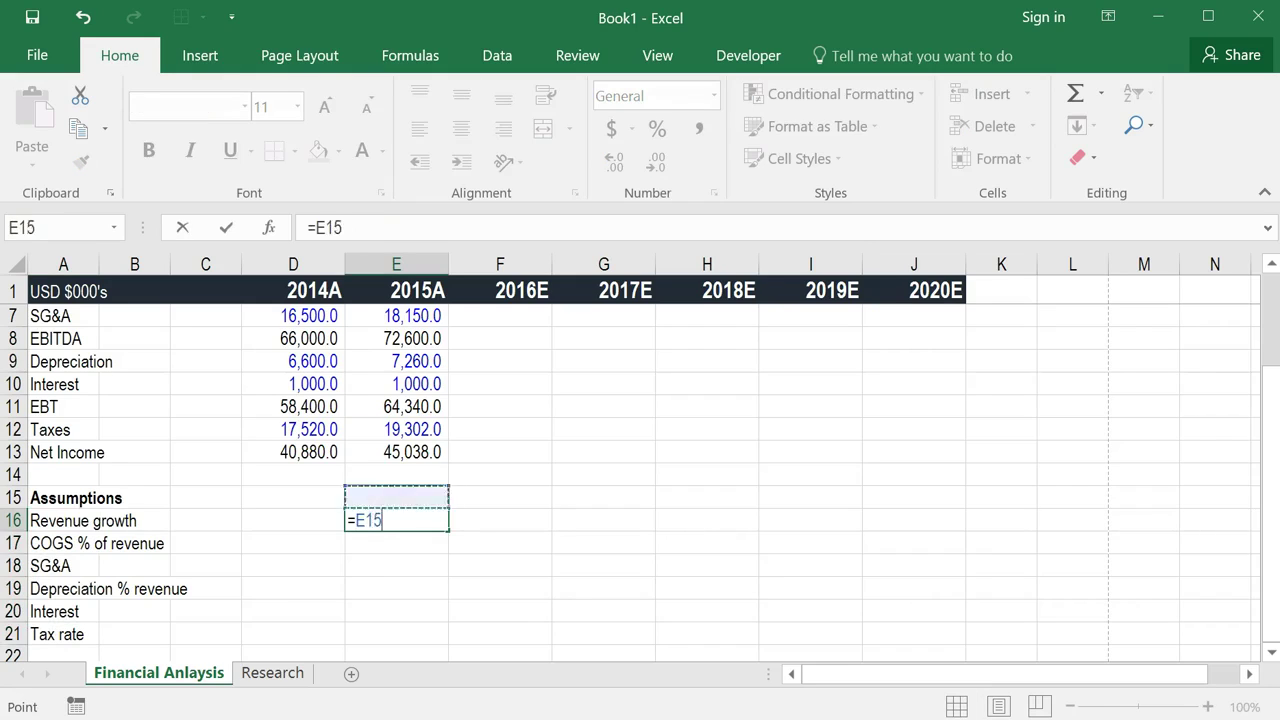
{"action": "key", "text": "Up"}
{"action": "key", "text": "Up"}
{"action": "key", "text": "Up"}
{"action": "key", "text": "Up"}
{"action": "key", "text": "Down"}
{"action": "key", "text": "Down"}
{"action": "key", "text": "Down"}
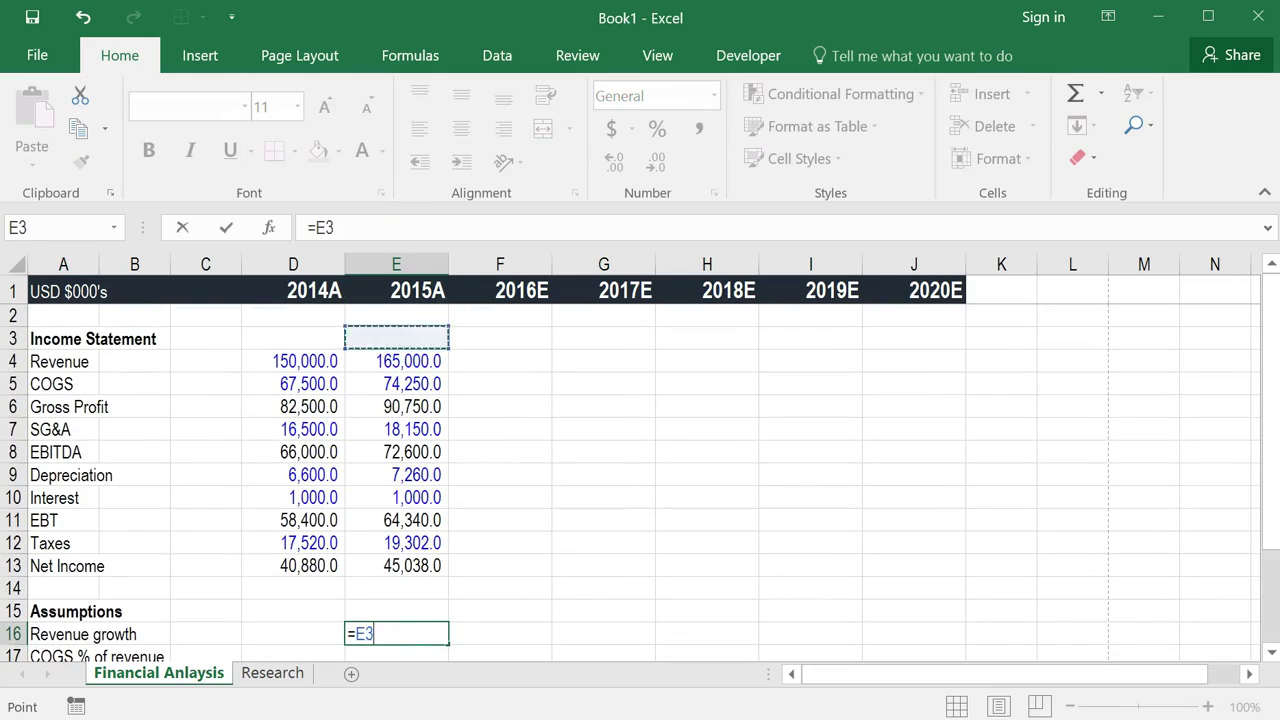
{"action": "type", "text": "/"}
{"action": "key", "text": "Left"}
{"action": "key", "text": "ctrl+Up"}
{"action": "key", "text": "ctrl+Up"}
{"action": "key", "text": "ctrl+Up"}
{"action": "key", "text": "ctrl+Down"}
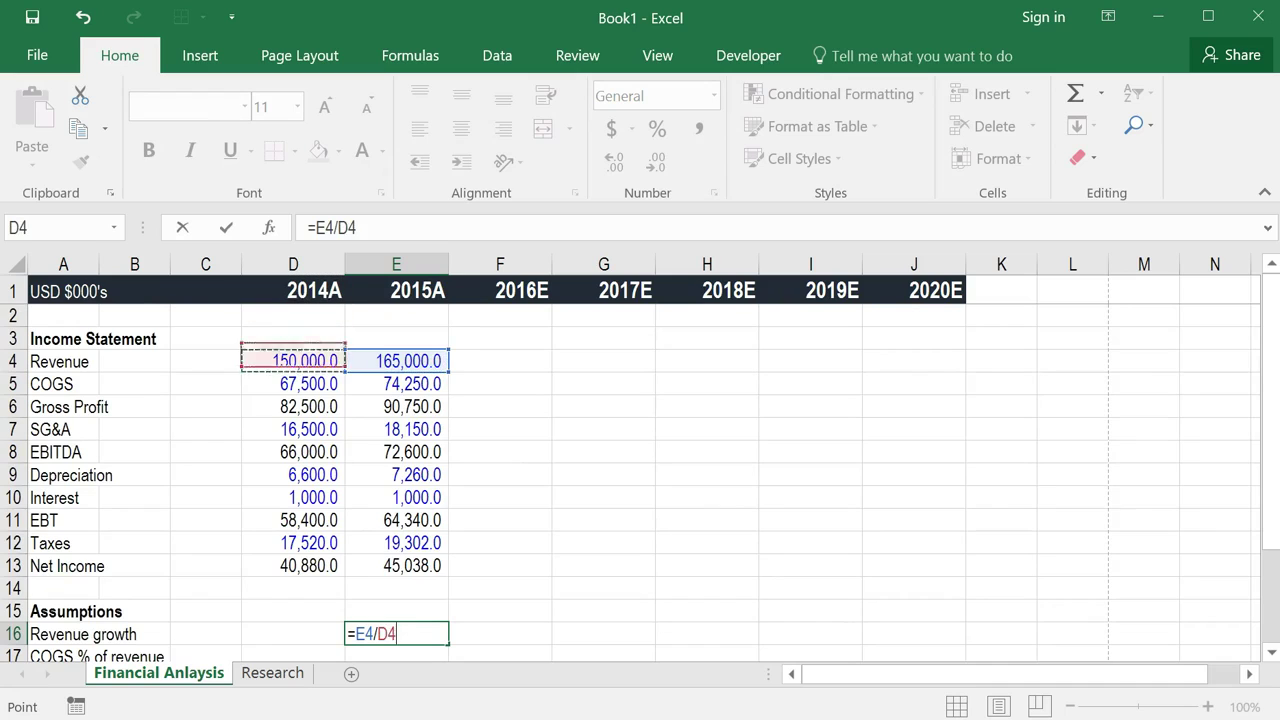
{"action": "type", "text": "-1"}
{"action": "key", "text": "ctrl+Return"}
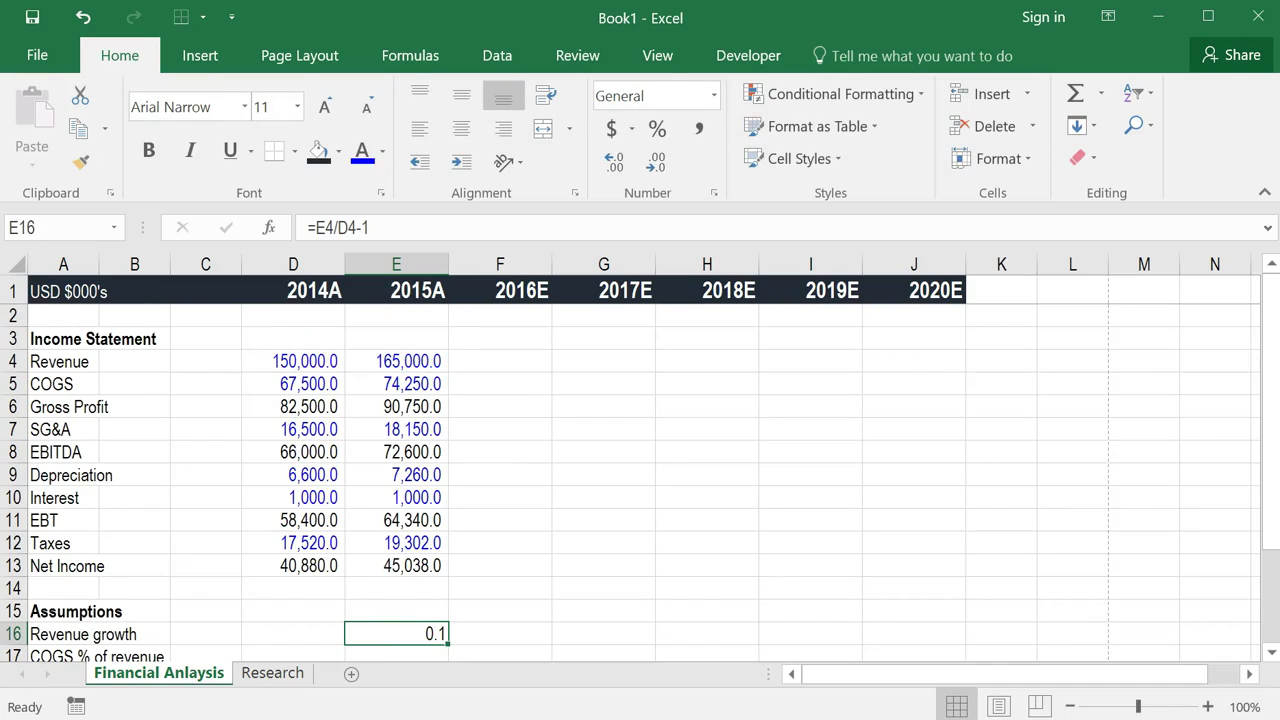
- Format the 2015A revenue growth in E16 as a percentage with one decimal place and review its formula
{"action": "key", "text": "alt"}
{"action": "key", "text": "h"}
{"action": "key", "text": "p"}
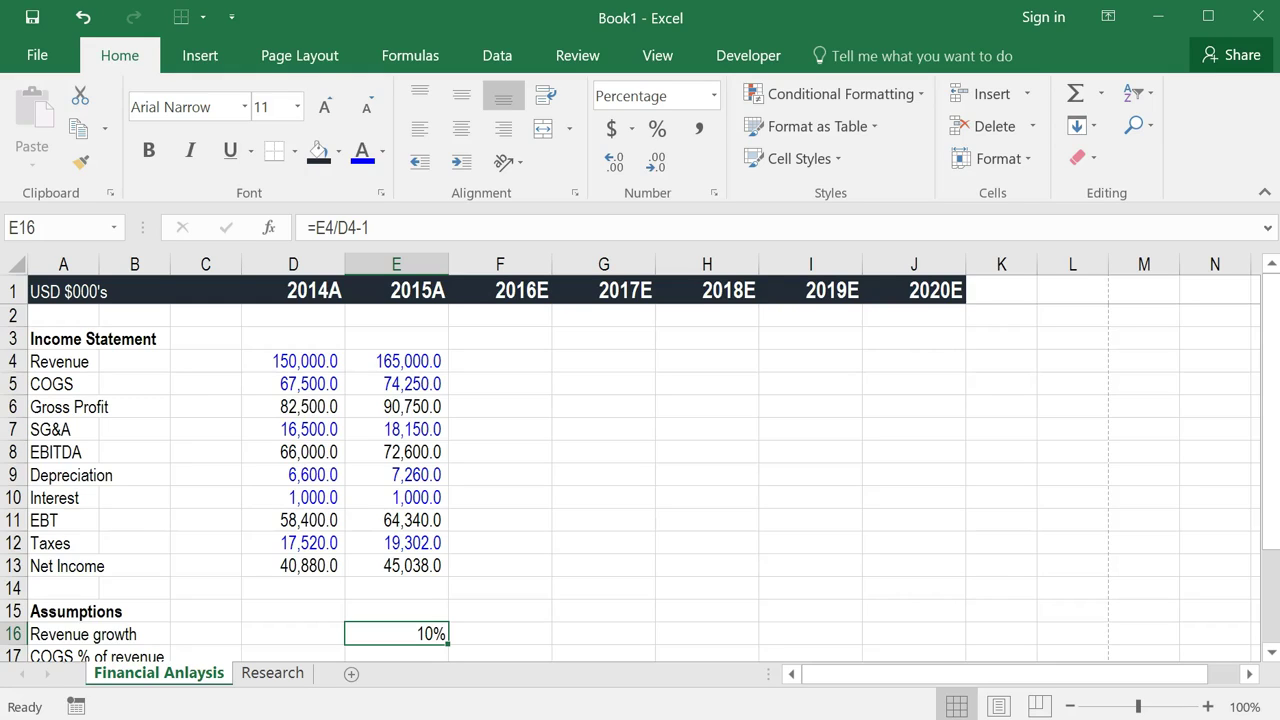
{"action": "key", "text": "alt"}
{"action": "key", "text": "h"}
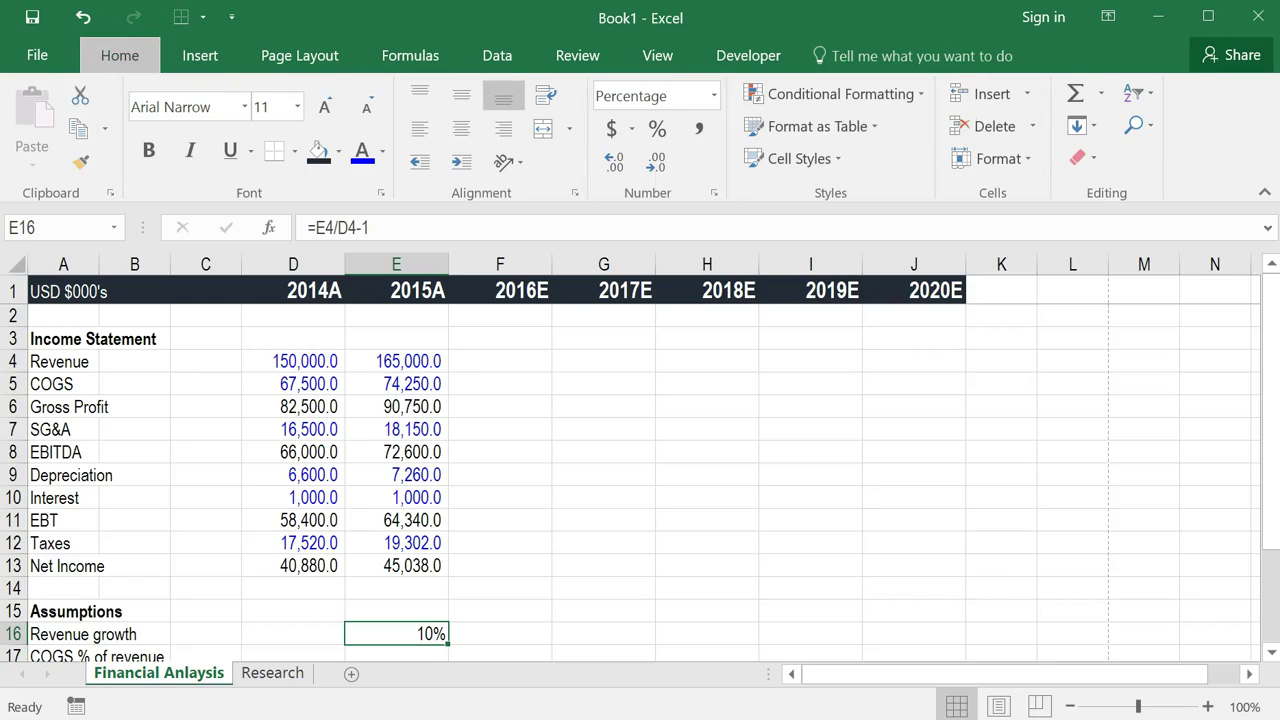
{"action": "key", "text": "0"}
{"action": "key", "text": "alt"}
{"action": "key", "text": "h"}
{"action": "key", "text": "0"}
{"action": "key", "text": "alt"}
{"action": "key", "text": "h"}
{"action": "key", "text": "0"}
{"action": "key", "text": "alt"}
{"action": "key", "text": "h"}
{"action": "key", "text": "9"}
{"action": "key", "text": "alt"}
{"action": "key", "text": "h"}
{"action": "key", "text": "9"}
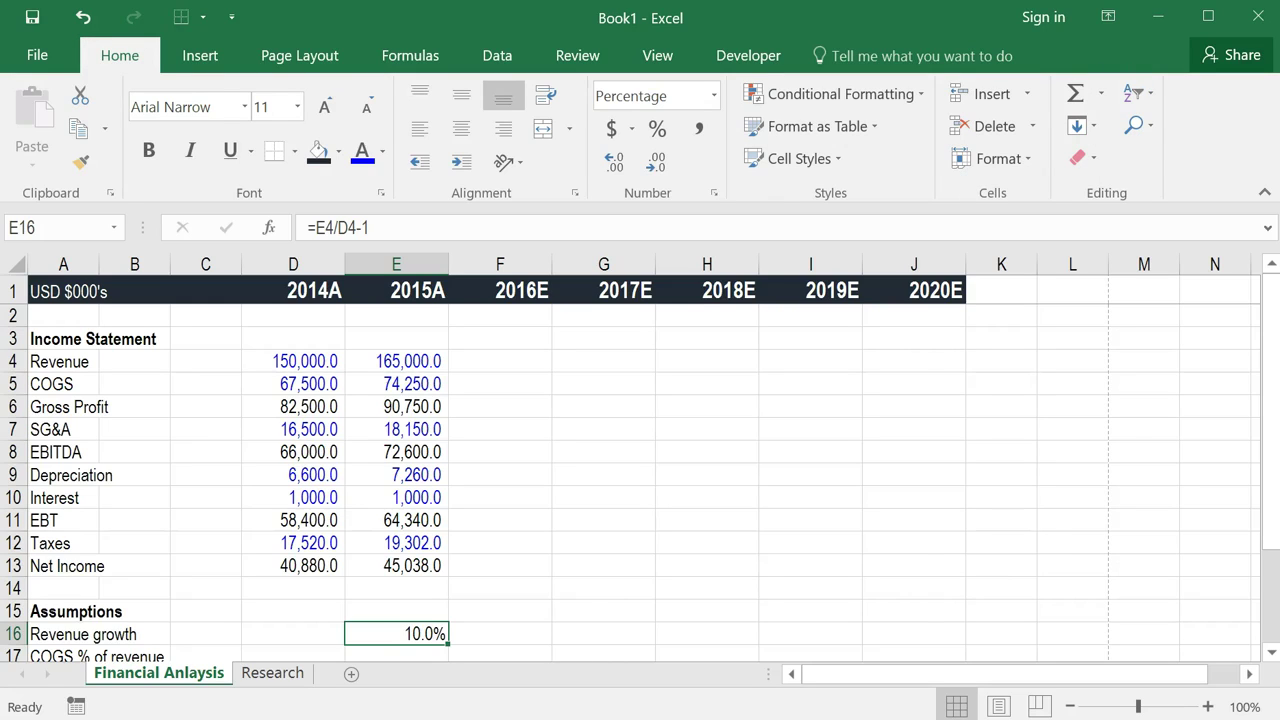
{"action": "key", "text": "Down"}
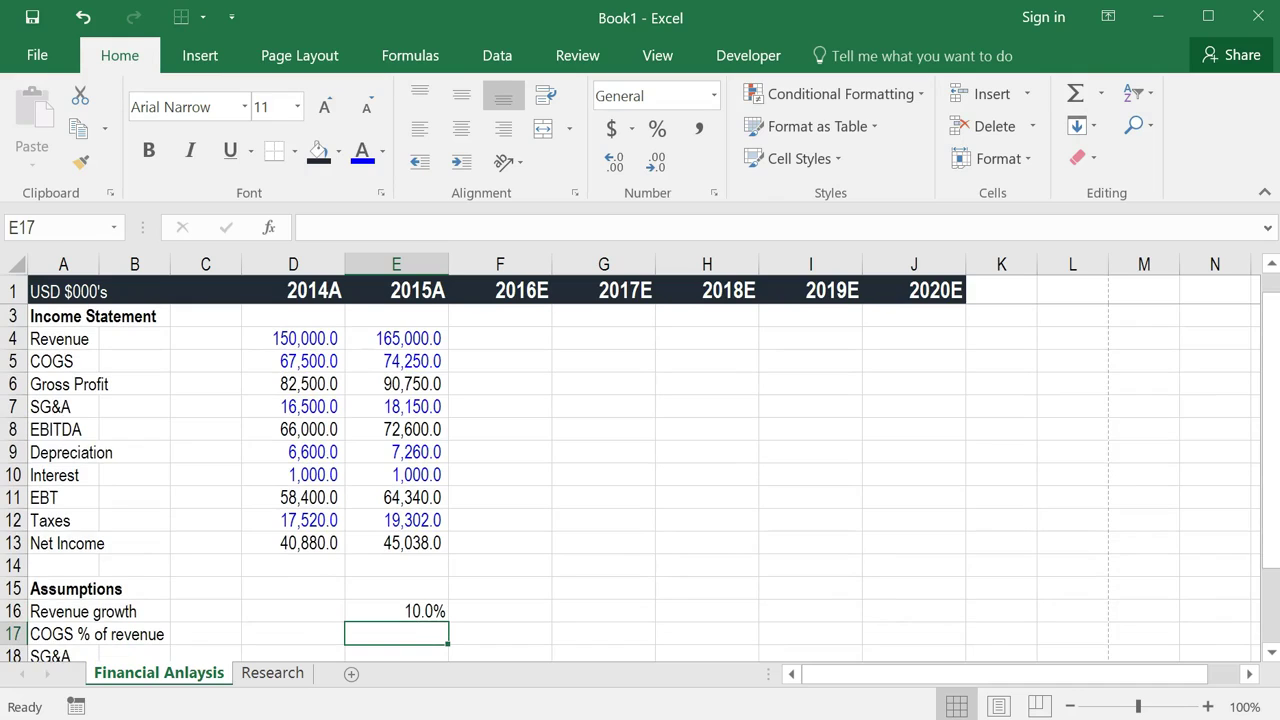
{"action": "key", "text": "Up"}
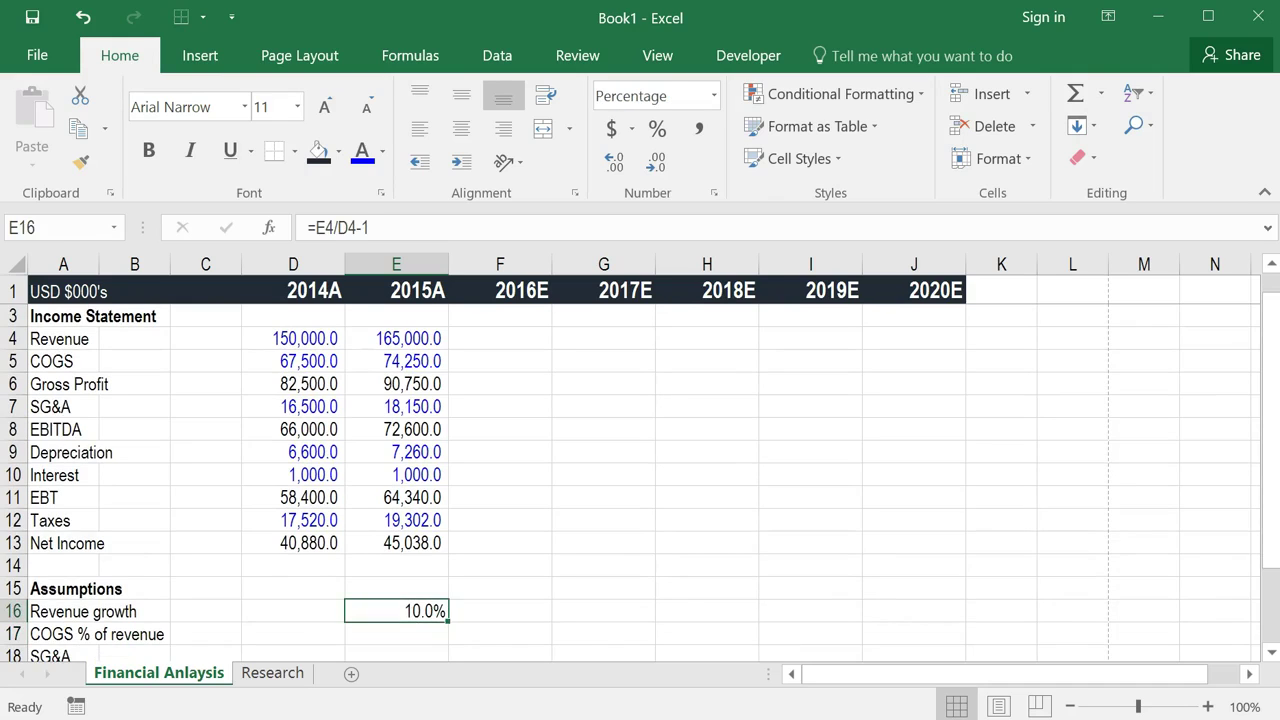
{"action": "key", "text": "F2"}
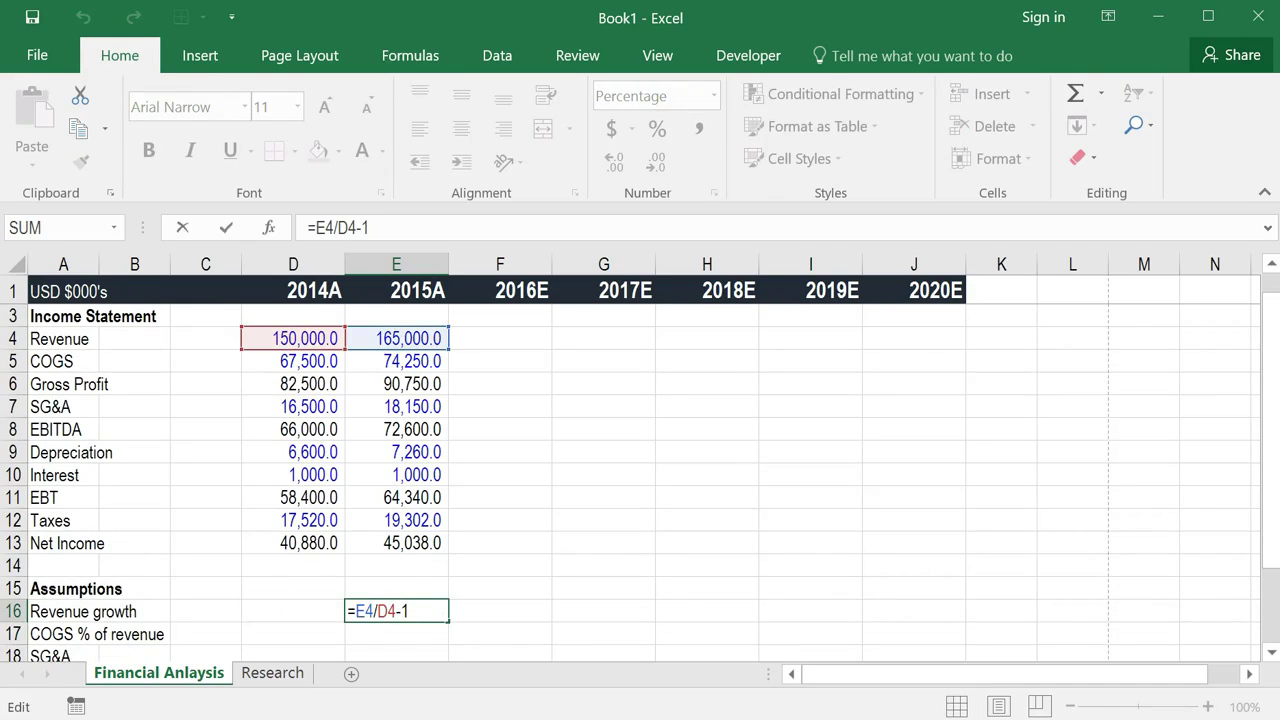
{"action": "key", "text": "Escape"}
- Calculate the 2014A COGS as a share of revenue in D17 with the formula =D5/D4
{"action": "key", "text": "Left"}
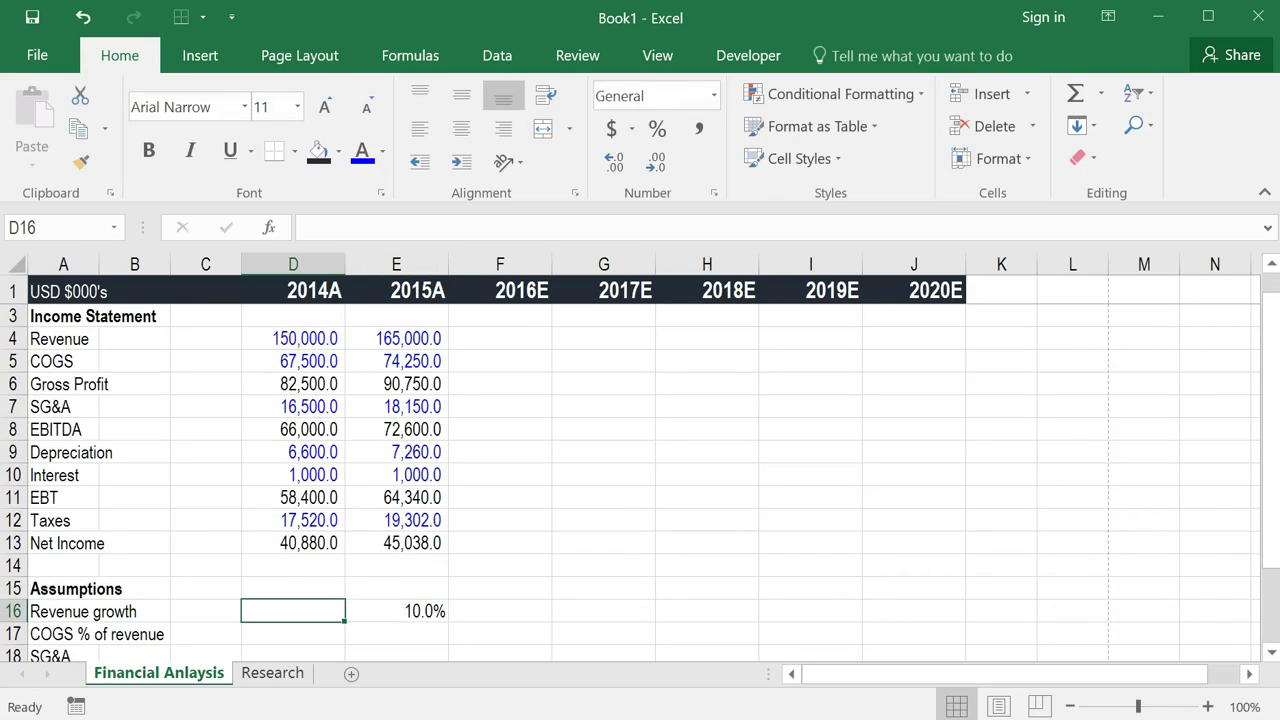
{"action": "key", "text": "Down"}
{"action": "type", "text": "="}
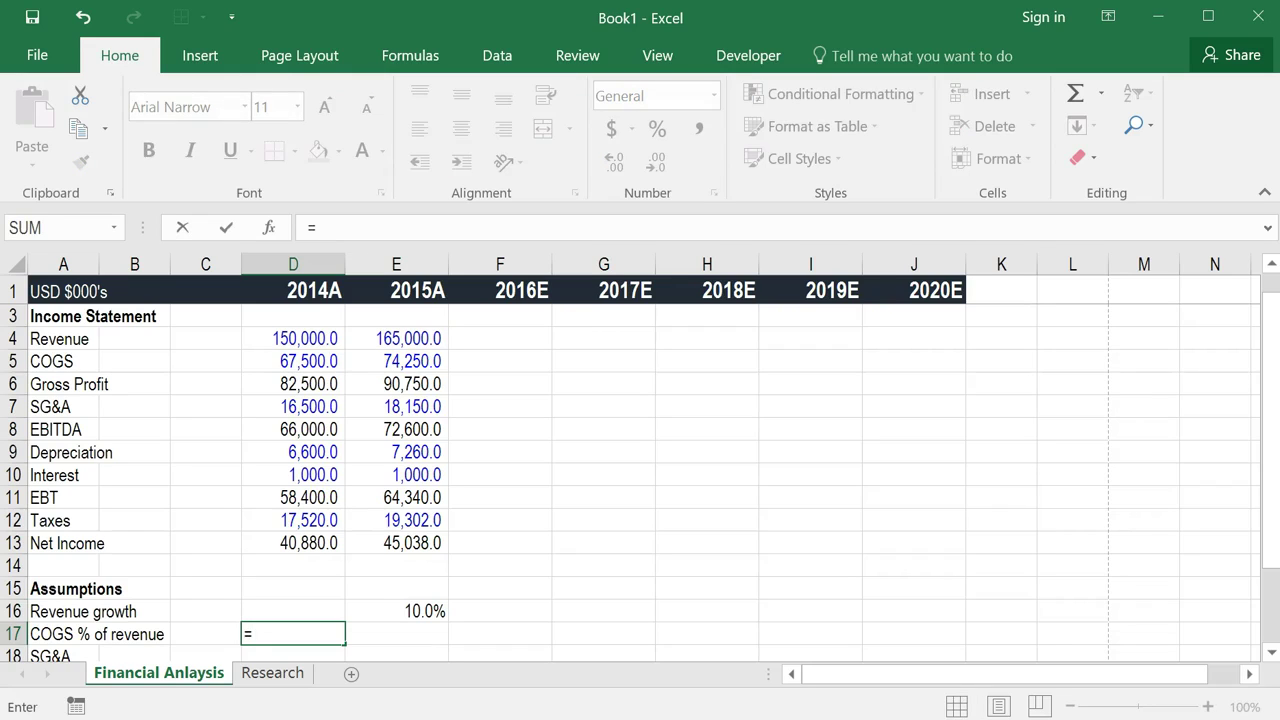
{"action": "key", "text": "Up"}
{"action": "key", "text": "Up"}
{"action": "key", "text": "Up"}
{"action": "key", "text": "Up"}
{"action": "key", "text": "Up"}
{"action": "key", "text": "Up"}
{"action": "key", "text": "Up"}
{"action": "key", "text": "Up"}
{"action": "key", "text": "Up"}
{"action": "key", "text": "Up"}
{"action": "key", "text": "Up"}
{"action": "key", "text": "Up"}
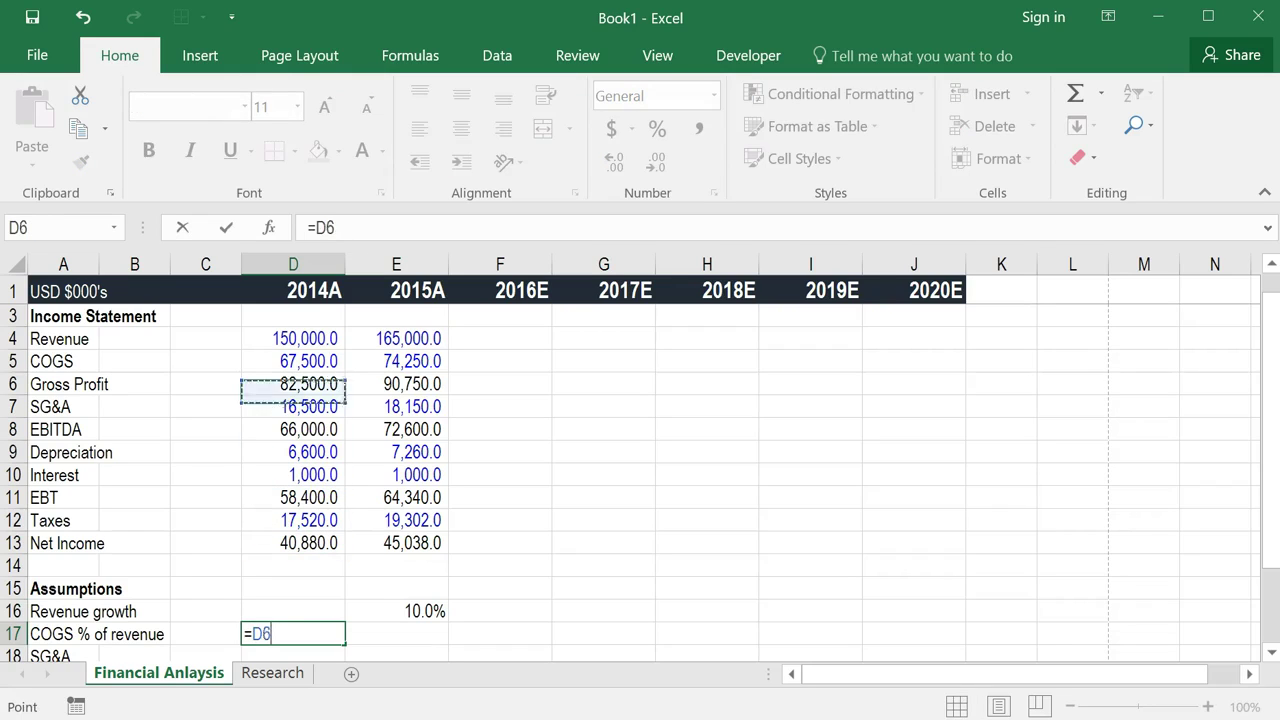
{"action": "type", "text": "/"}
{"action": "key", "text": "Up"}
{"action": "key", "text": "Up"}
{"action": "key", "text": "Up"}
{"action": "key", "text": "Up"}
{"action": "key", "text": "Up"}
{"action": "key", "text": "Up"}
{"action": "key", "text": "Up"}
{"action": "key", "text": "Up"}
{"action": "key", "text": "Up"}
{"action": "key", "text": "Up"}
{"action": "key", "text": "Up"}
{"action": "key", "text": "Up"}
{"action": "key", "text": "Up"}
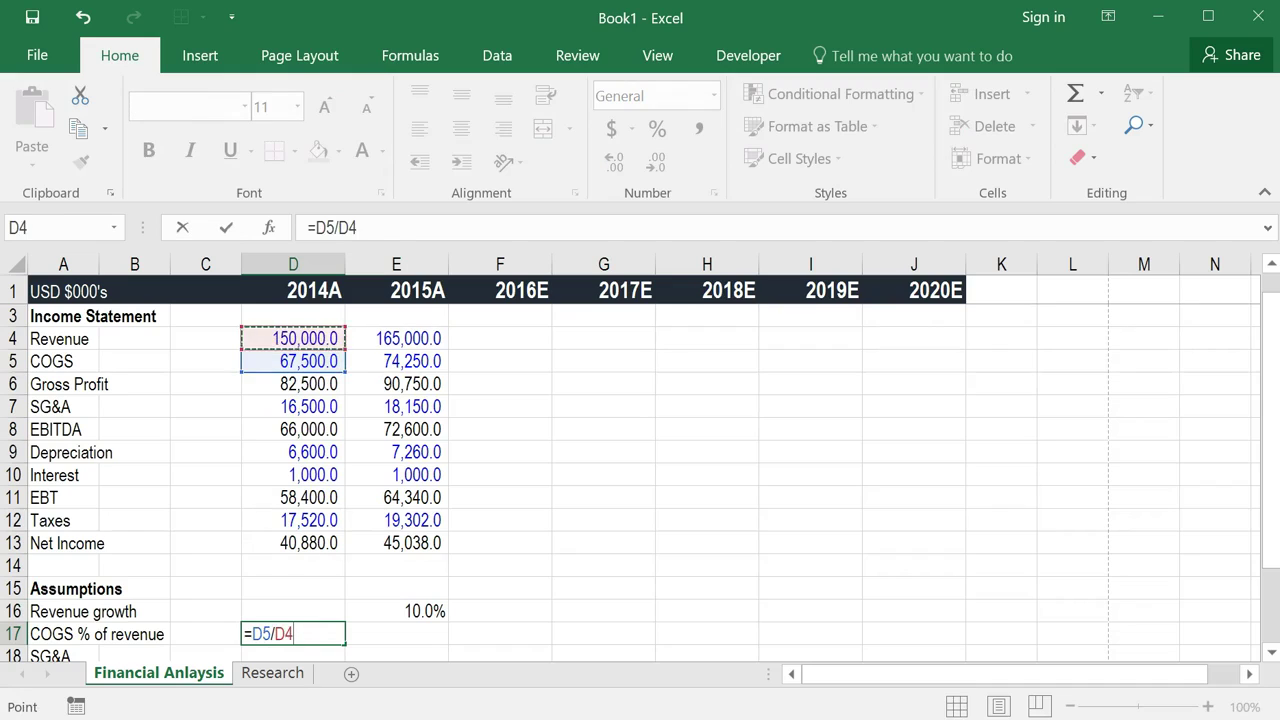
{"action": "key", "text": "ctrl+Return"}
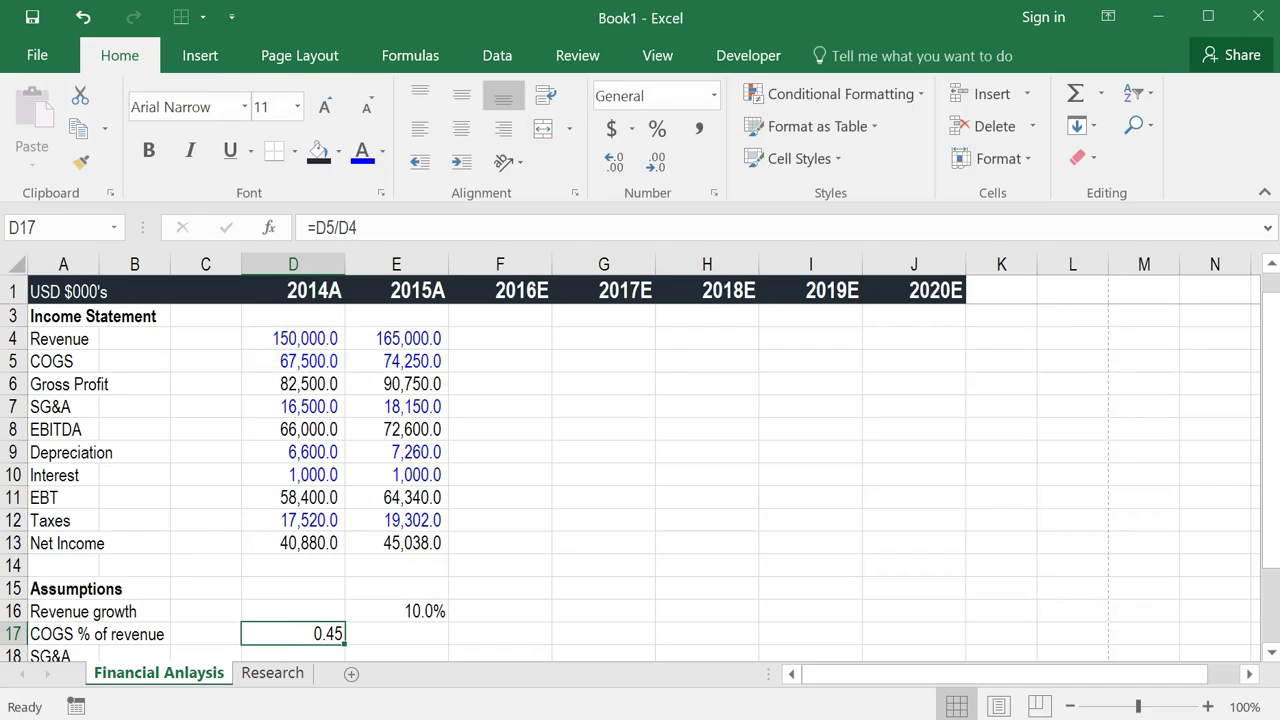
- Format D17 as a percentage with one decimal place and fill it across to the 2015A column in E17
{"action": "key", "text": "ctrl+shift+5"}
{"action": "key", "text": "alt+h"}
{"action": "key", "text": "0"}
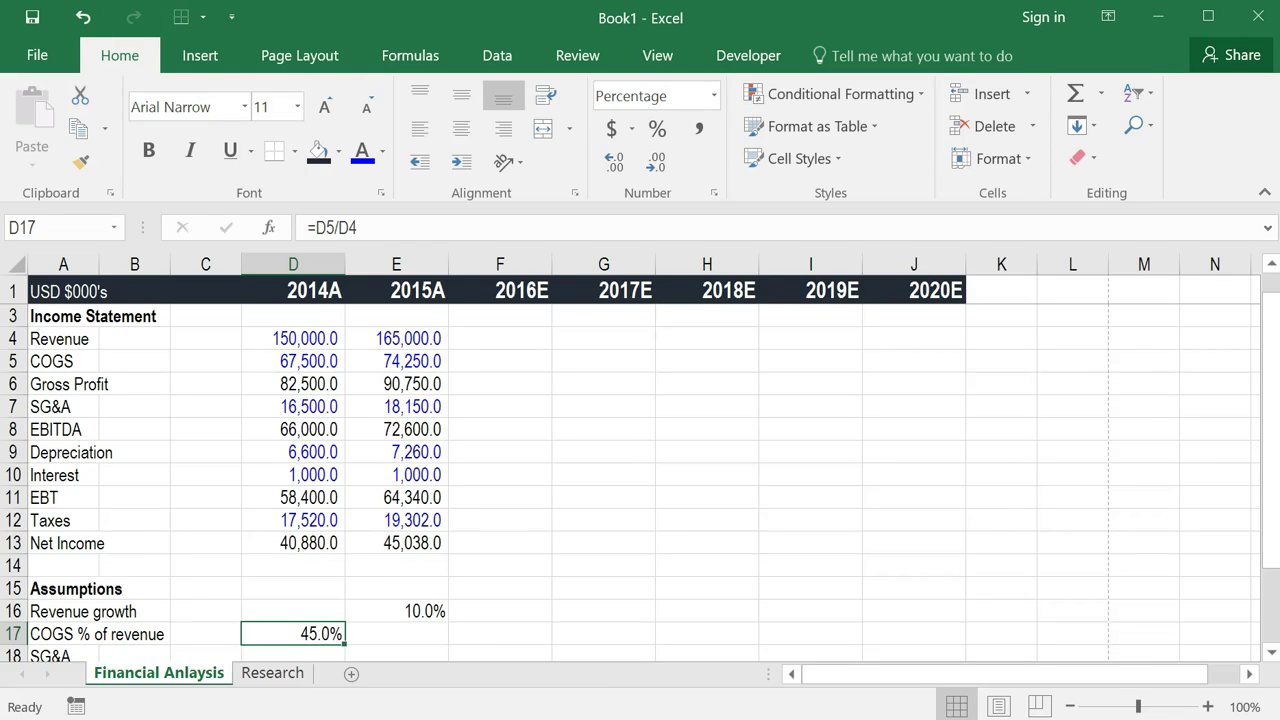
{"action": "key", "text": "shift+Right"}
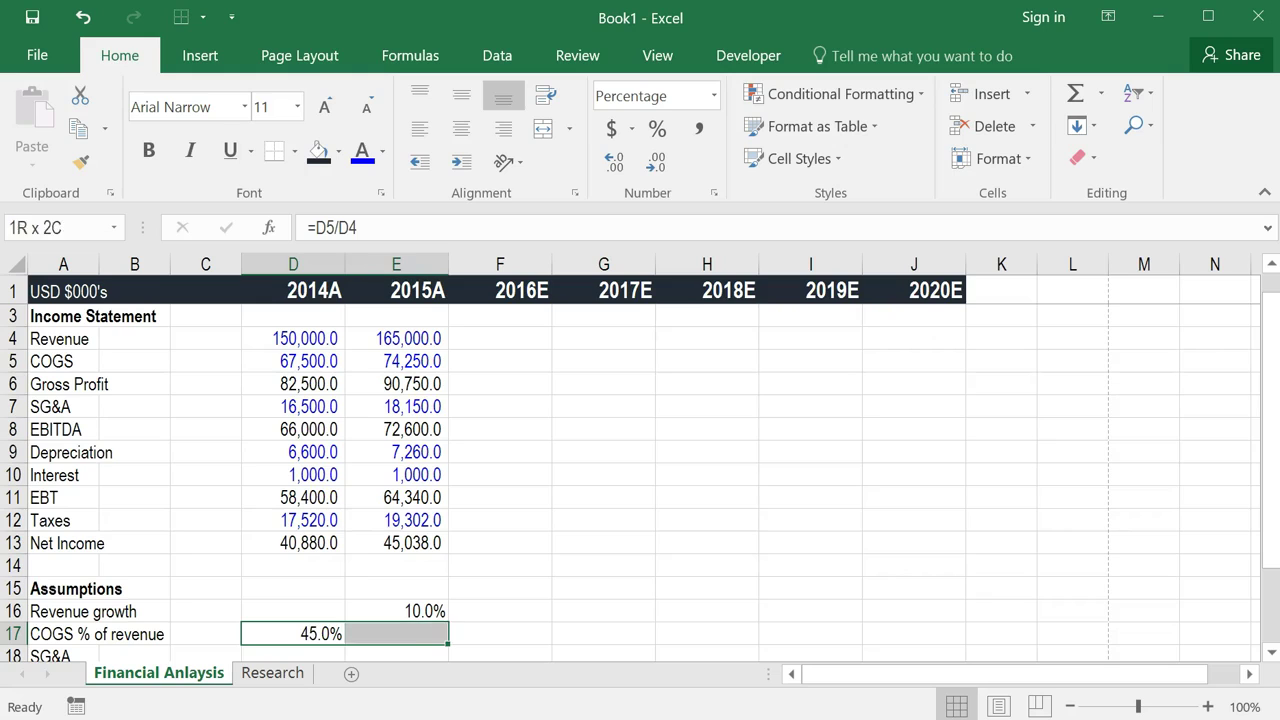
{"action": "key", "text": "ctrl+r"}
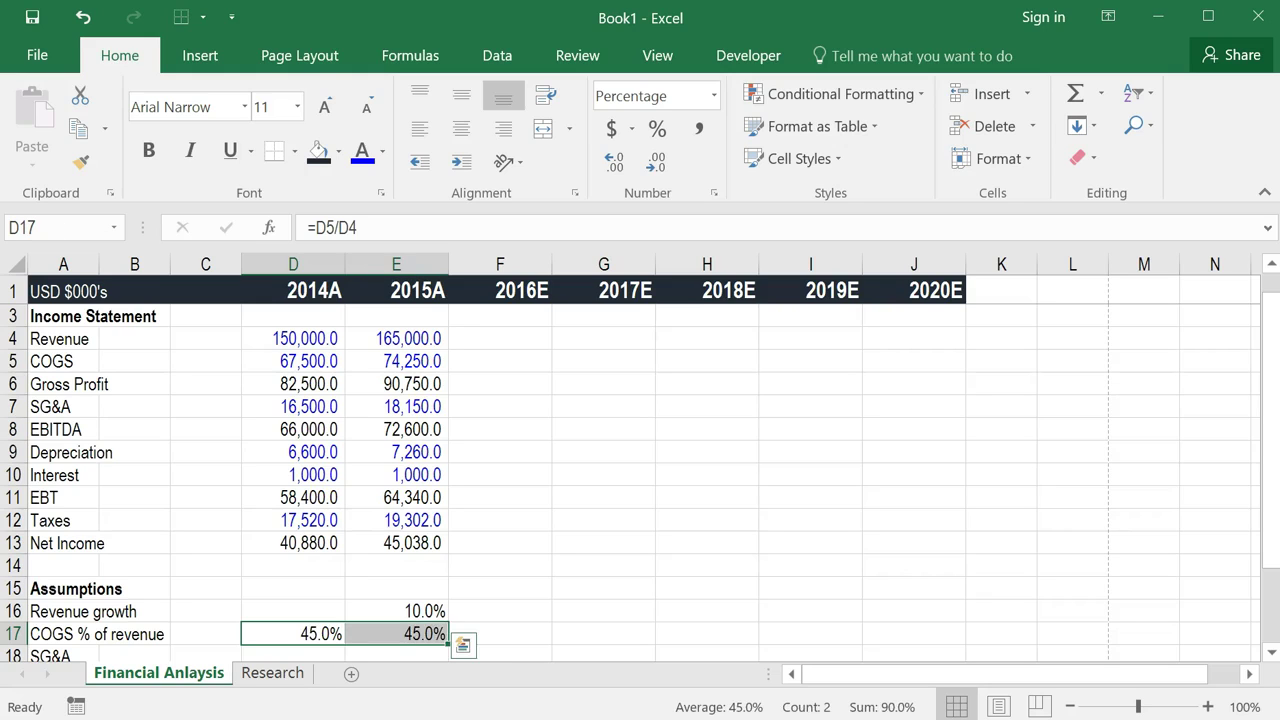
- Link the 2014A SG&A assumption in D18 to the income statement with =D7 and fill it across to E18
{"action": "key", "text": "Down"}
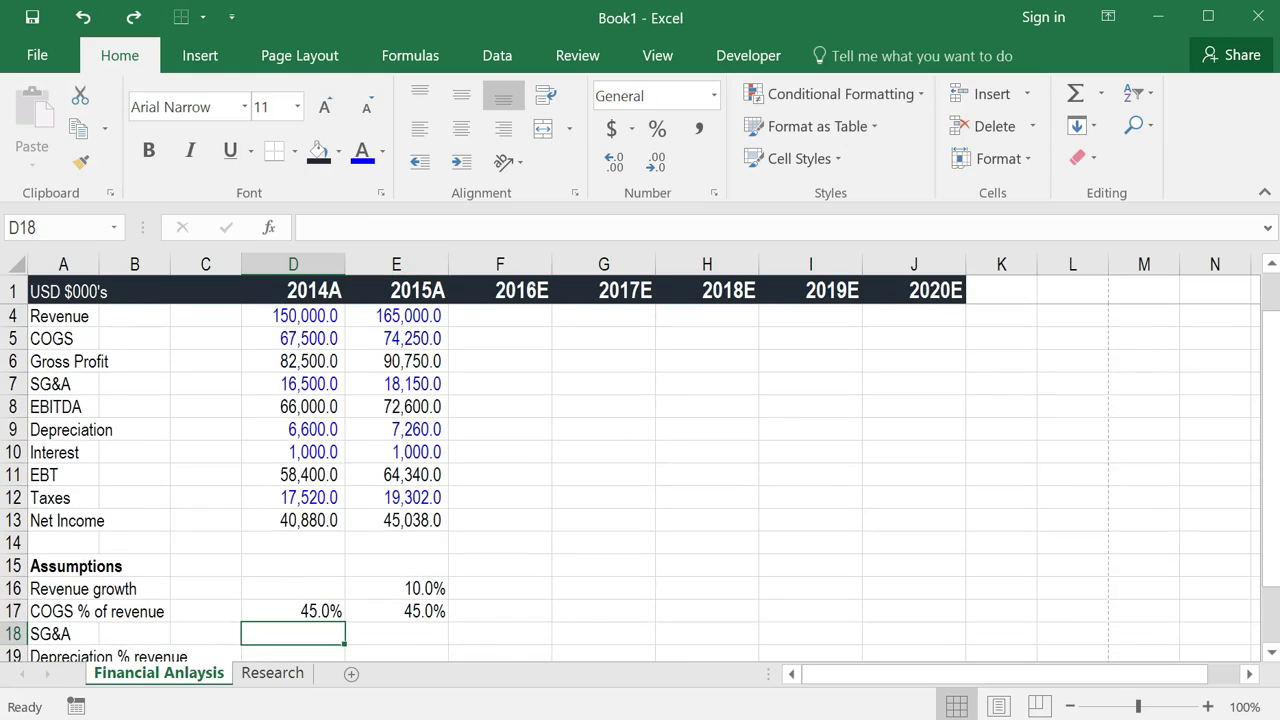
{"action": "type", "text": "="}
{"action": "key", "text": "Up"}
{"action": "key", "text": "Up"}
{"action": "key", "text": "Up"}
{"action": "key", "text": "Up"}
{"action": "key", "text": "Up"}
{"action": "key", "text": "Up"}
{"action": "key", "text": "Up"}
{"action": "key", "text": "Up"}
{"action": "key", "text": "Up"}
{"action": "key", "text": "Up"}
{"action": "key", "text": "Up"}
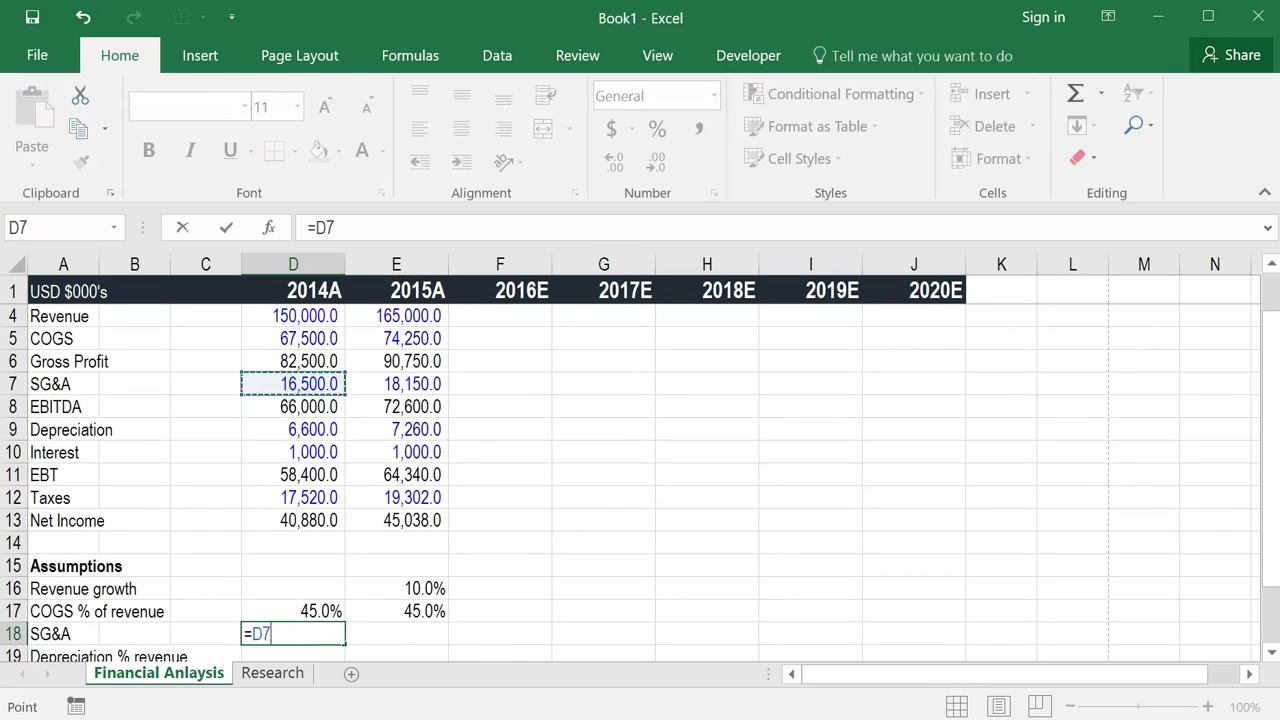
{"action": "key", "text": "ctrl+Return"}
{"action": "key", "text": "shift+Right"}
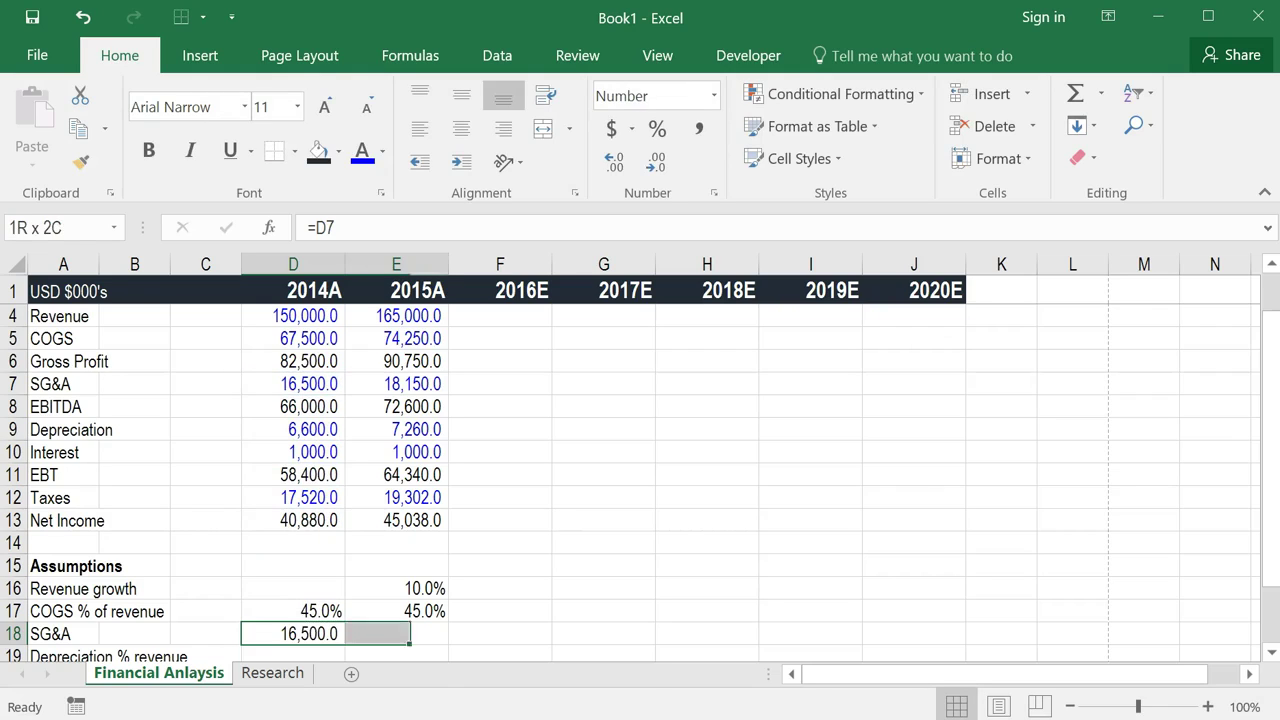
{"action": "key", "text": "ctrl+r"}
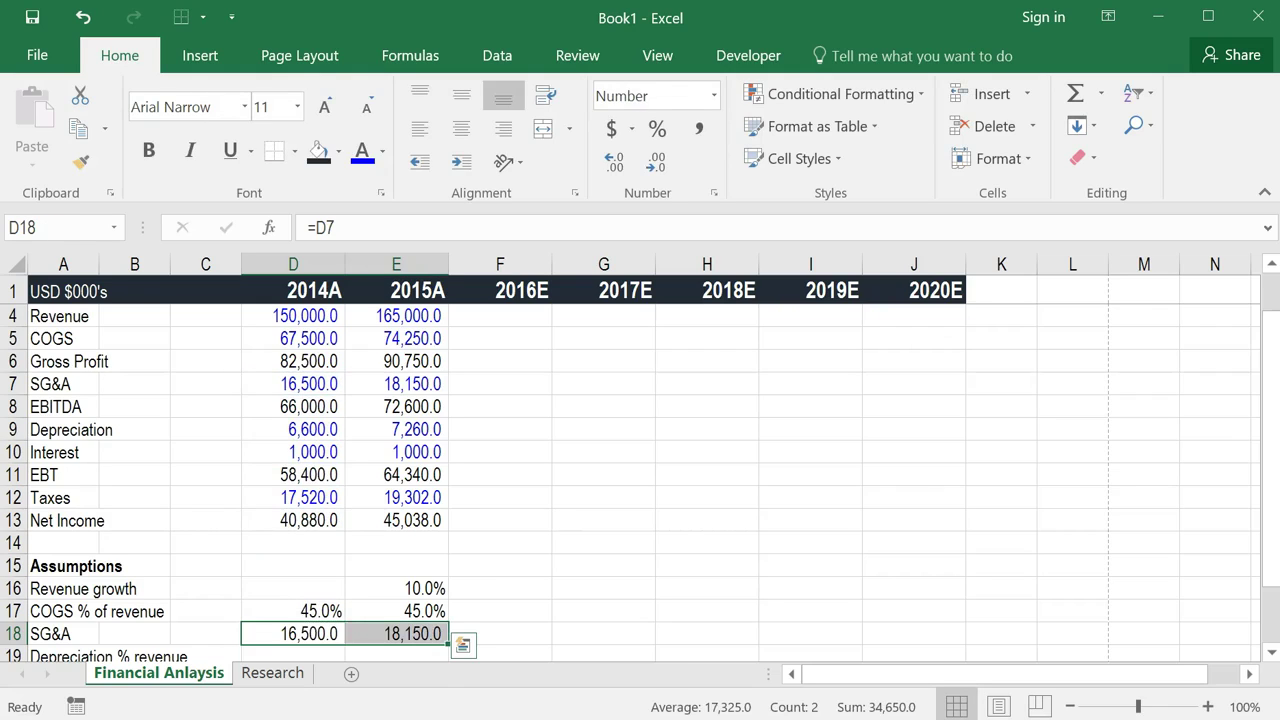
- Calculate the 2014A depreciation as a share of revenue in D19 with the formula =D9/D4
{"action": "key", "text": "Down"}
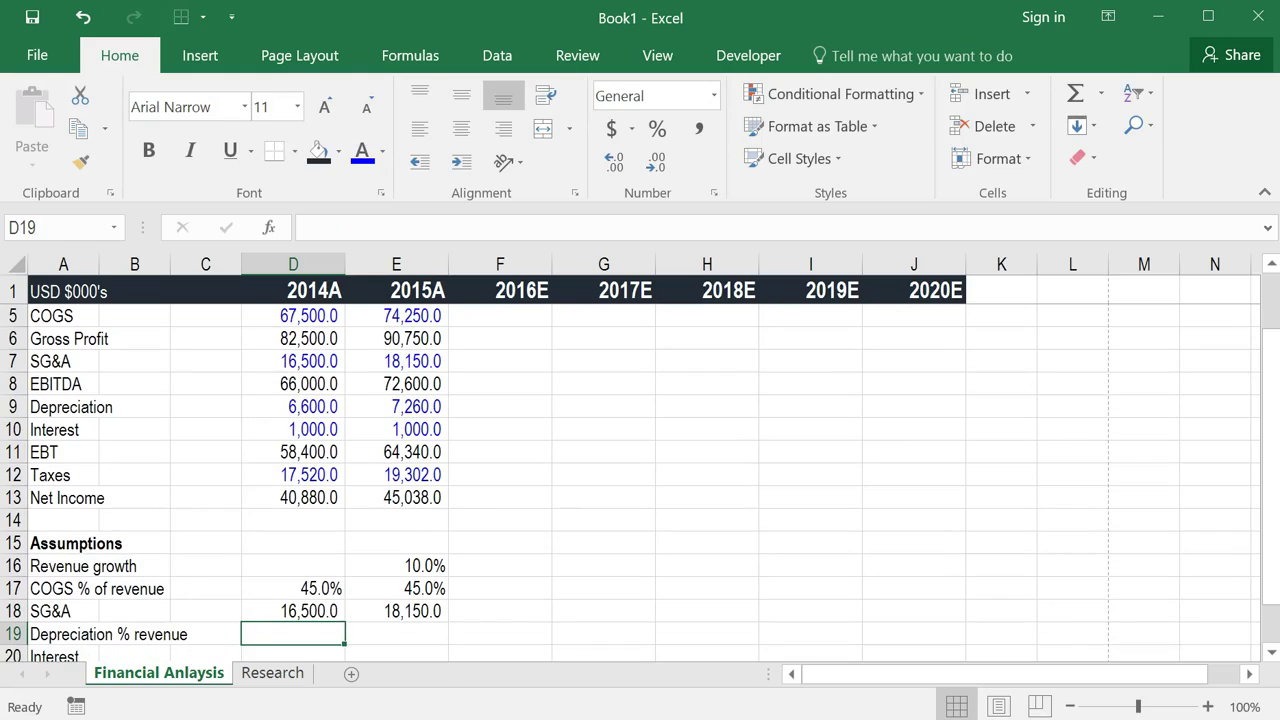
{"action": "type", "text": "="}
{"action": "key", "text": "Up"}
{"action": "key", "text": "Up"}
{"action": "key", "text": "Up"}
{"action": "key", "text": "Up"}
{"action": "key", "text": "Up"}
{"action": "key", "text": "Up"}
{"action": "key", "text": "Up"}
{"action": "key", "text": "Up"}
{"action": "key", "text": "Up"}
{"action": "key", "text": "Up"}
{"action": "type", "text": "/"}
{"action": "key", "text": "Up"}
{"action": "key", "text": "Up"}
{"action": "key", "text": "Up"}
{"action": "key", "text": "Up"}
{"action": "key", "text": "Up"}
{"action": "key", "text": "Up"}
{"action": "key", "text": "Up"}
{"action": "key", "text": "Up"}
{"action": "key", "text": "Up"}
{"action": "key", "text": "Up"}
{"action": "key", "text": "Up"}
{"action": "key", "text": "Up"}
{"action": "key", "text": "Up"}
{"action": "key", "text": "Up"}
{"action": "key", "text": "Up"}
{"action": "key", "text": "Up"}
{"action": "key", "text": "Up"}
{"action": "key", "text": "Down"}
{"action": "key", "text": "Down"}
{"action": "key", "text": "ctrl+Return"}
- Format the 2014A depreciation ratio in D19 as a percentage with one decimal place
{"action": "key", "text": "ctrl+shift+5"}
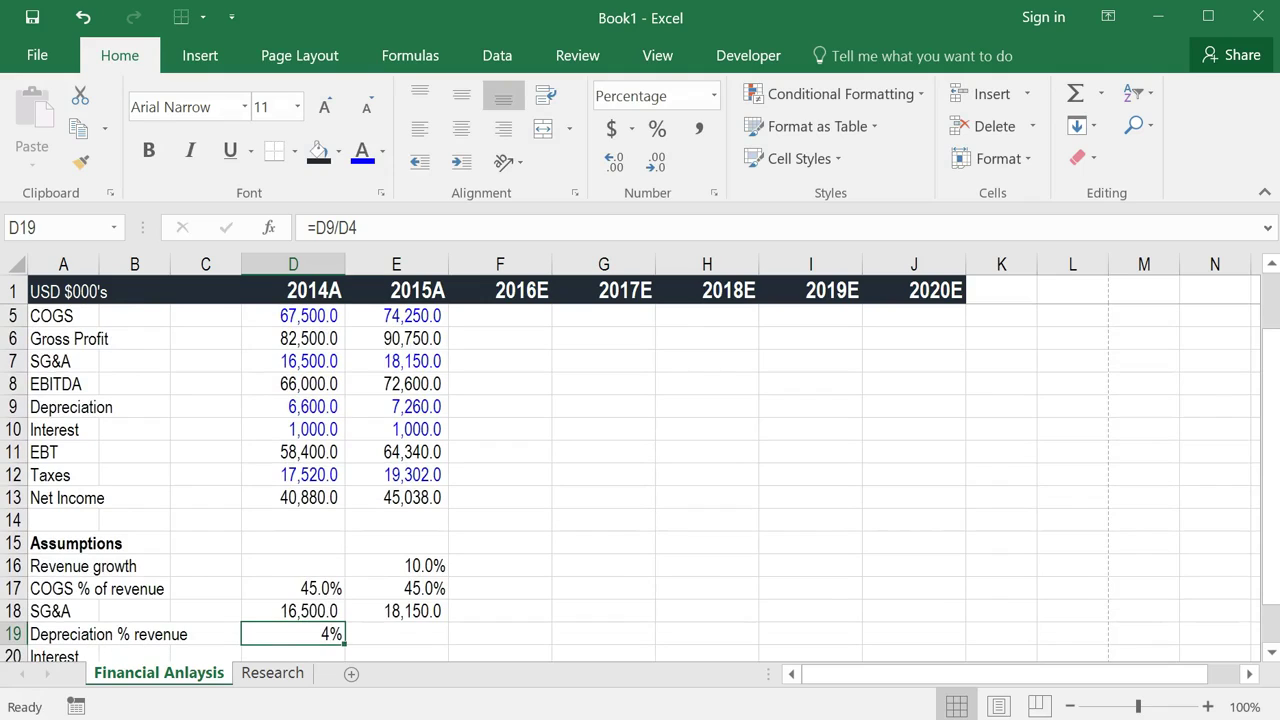
{"action": "key", "text": "alt+h"}
{"action": "key", "text": "0"}
- Link the 2014A interest assumption in D20 to the income statement interest in D10
{"action": "key", "text": "Down"}
{"action": "key", "text": "Down"}
{"action": "key", "text": "Up"}
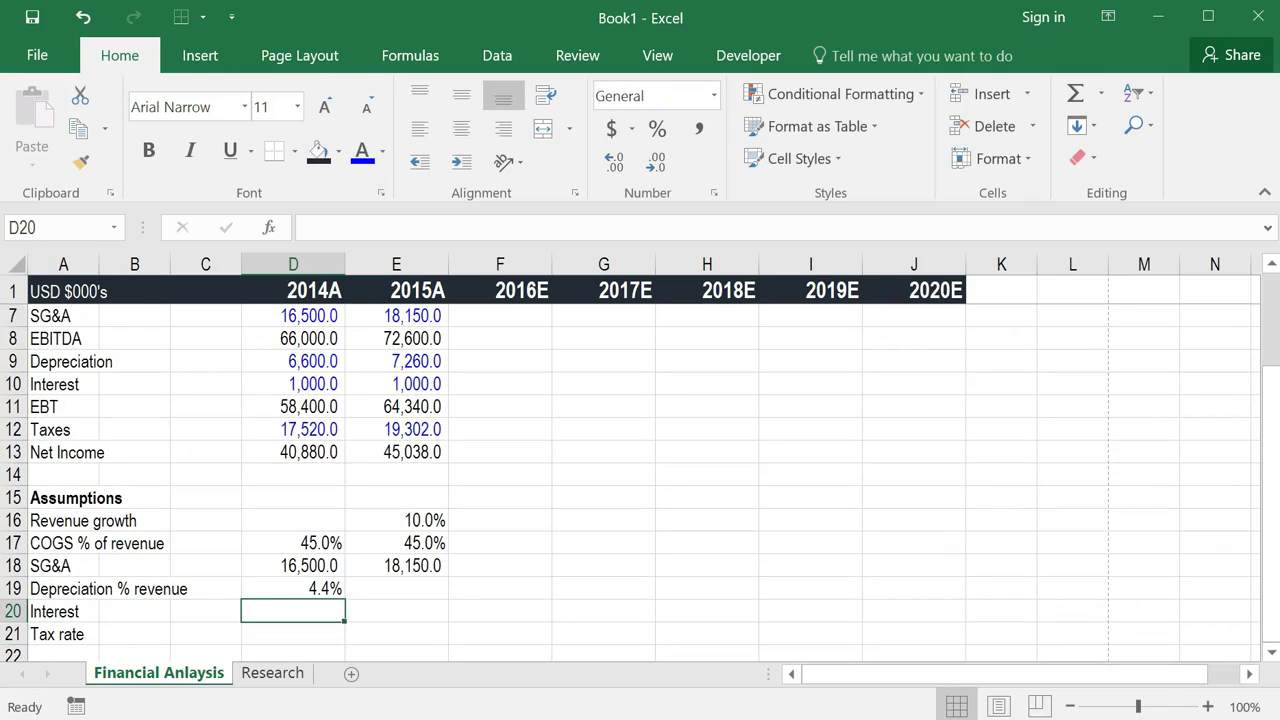
{"action": "type", "text": "="}
{"action": "key", "text": "Up"}
{"action": "key", "text": "Up"}
{"action": "key", "text": "Up"}
{"action": "key", "text": "Up"}
{"action": "key", "text": "Up"}
{"action": "key", "text": "Up"}
{"action": "key", "text": "Up"}
{"action": "key", "text": "Up"}
{"action": "key", "text": "Up"}
{"action": "key", "text": "Up"}
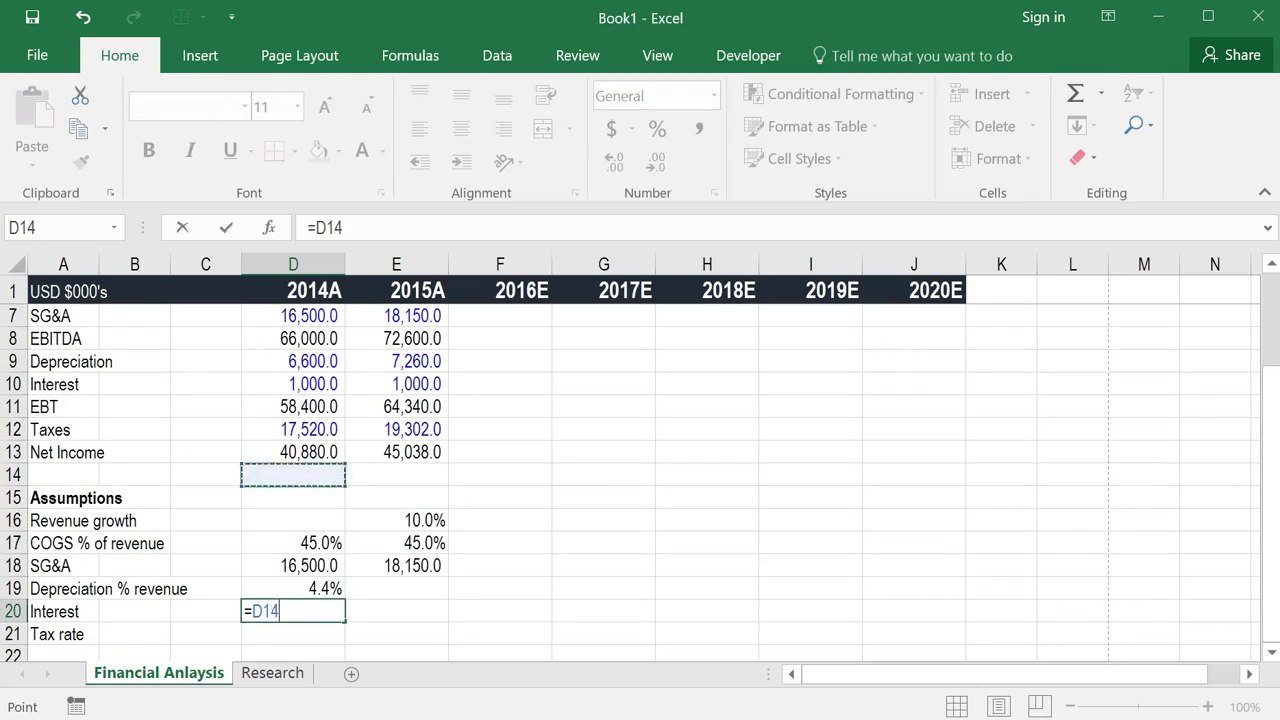
{"action": "key", "text": "ctrl+Return"}
- Calculate the 2014A tax rate in D21 with =D12/D11 and format it as a percentage with one decimal place
{"action": "key", "text": "Down"}
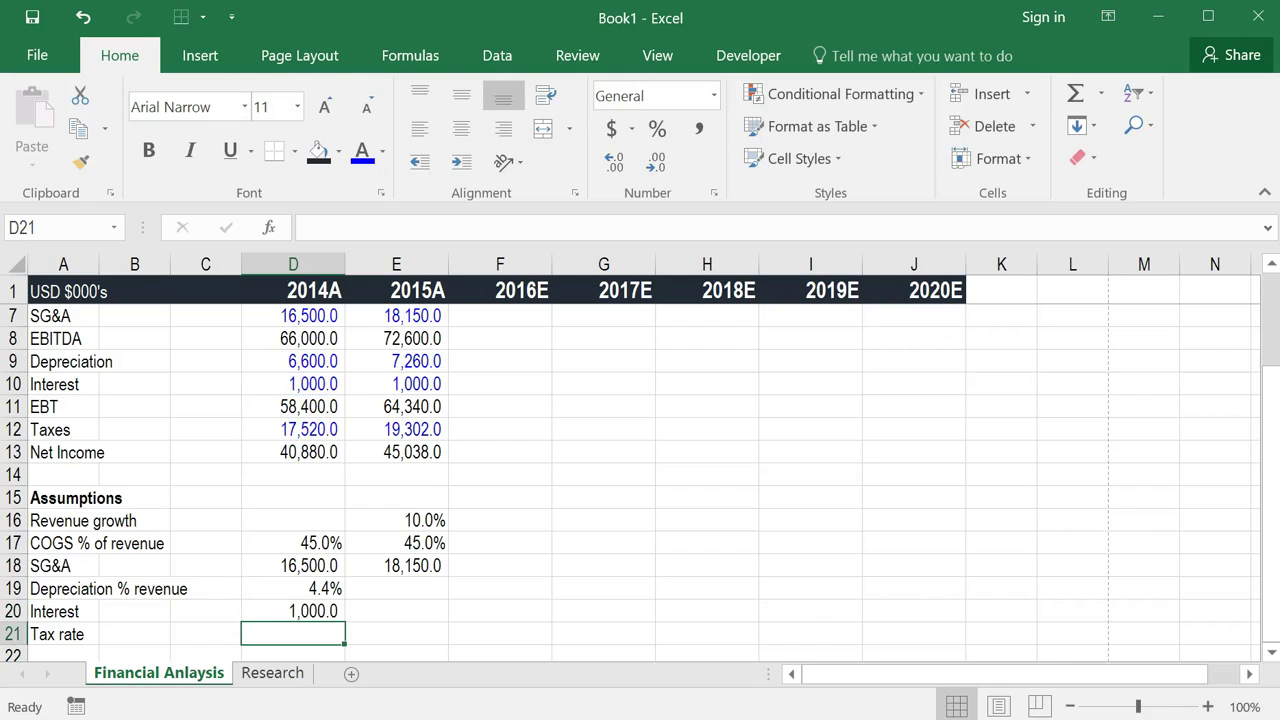
{"action": "type", "text": "="}
{"action": "key", "text": "Up"}
{"action": "key", "text": "Up"}
{"action": "key", "text": "Up"}
{"action": "key", "text": "Up"}
{"action": "key", "text": "Up"}
{"action": "key", "text": "Up"}
{"action": "key", "text": "Up"}
{"action": "key", "text": "Up"}
{"action": "key", "text": "Up"}
{"action": "key", "text": "Up"}
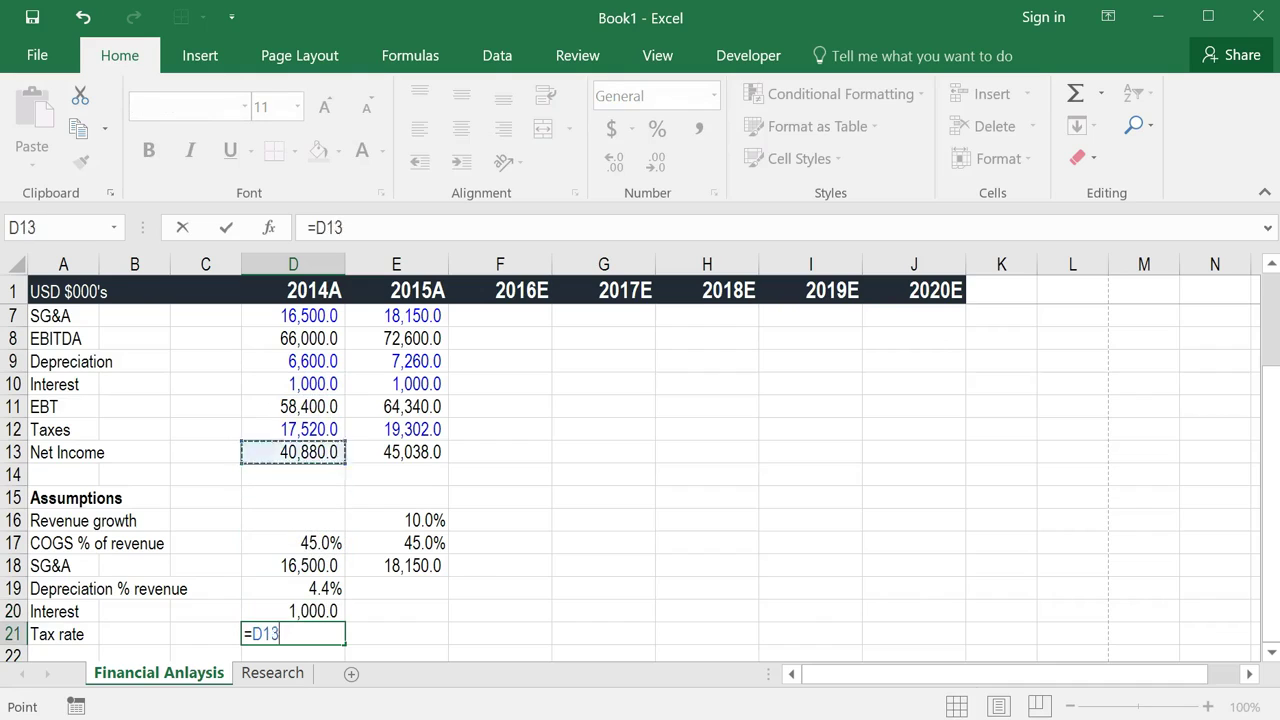
{"action": "key", "text": "Down"}
{"action": "type", "text": "/"}
{"action": "key", "text": "Up"}
{"action": "key", "text": "Up"}
{"action": "key", "text": "Up"}
{"action": "key", "text": "Up"}
{"action": "key", "text": "Up"}
{"action": "key", "text": "Up"}
{"action": "key", "text": "Up"}
{"action": "key", "text": "Up"}
{"action": "key", "text": "Up"}
{"action": "key", "text": "Up"}
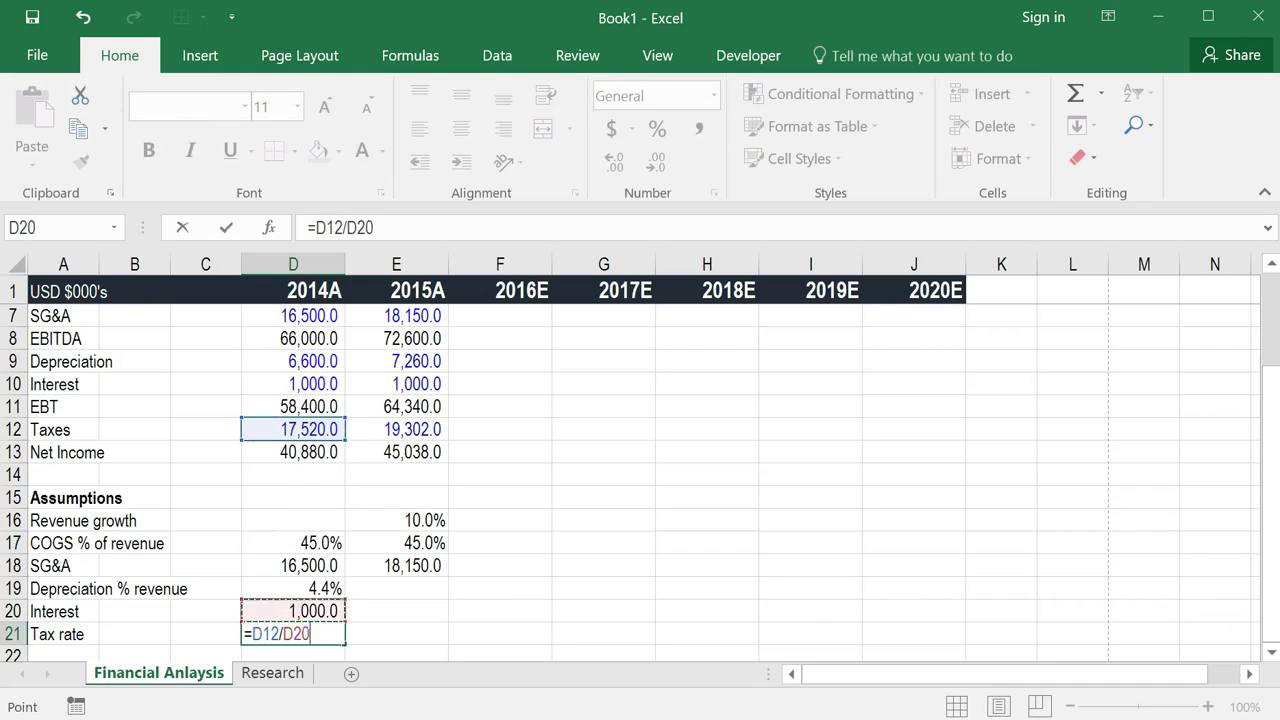
{"action": "key", "text": "ctrl+Return"}
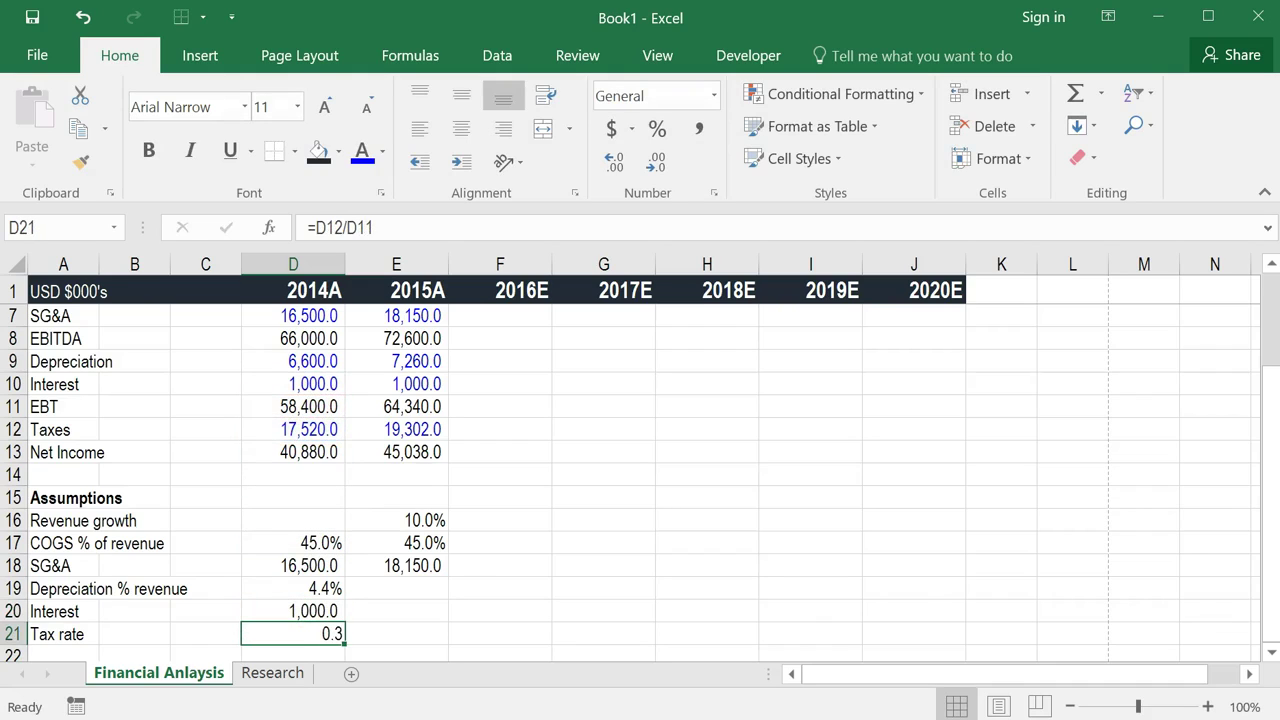
{"action": "key", "text": "ctrl+shift+5"}
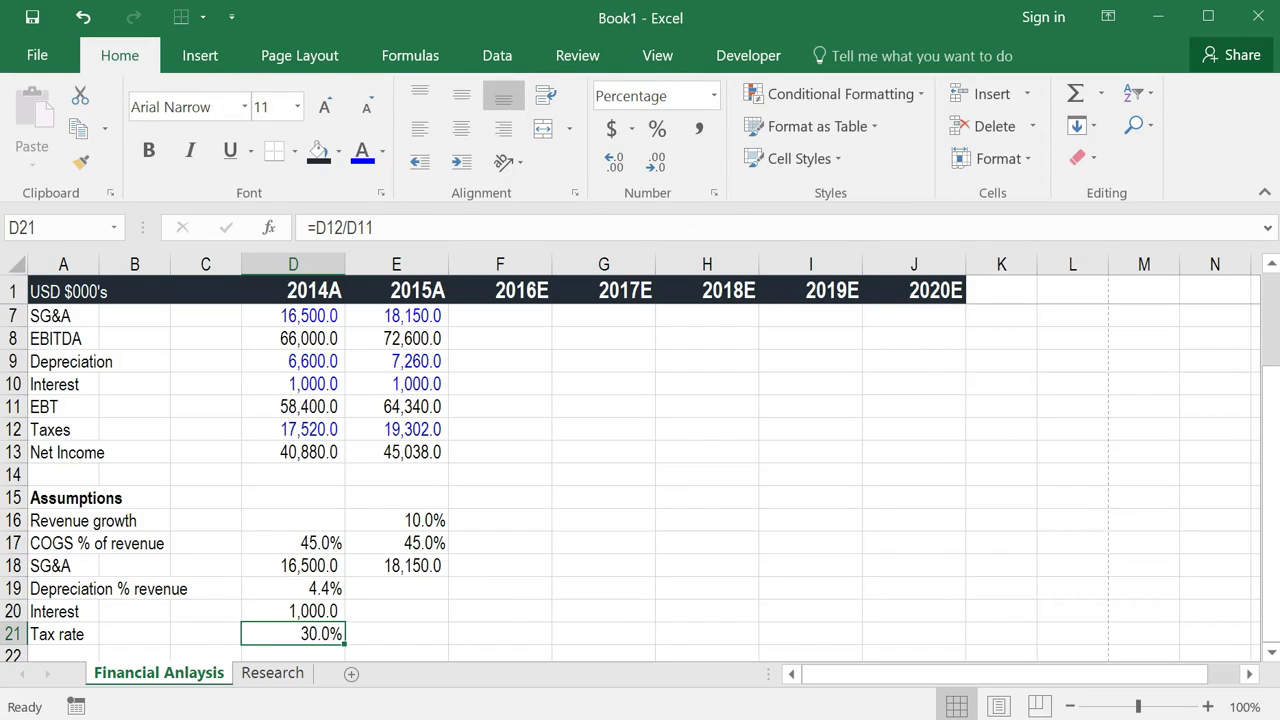
- Fill the 2014A depreciation, interest and tax rate formulas in D19:D21 across to the 2015A column
{"action": "key", "text": "Up"}
{"action": "key", "text": "Up"}
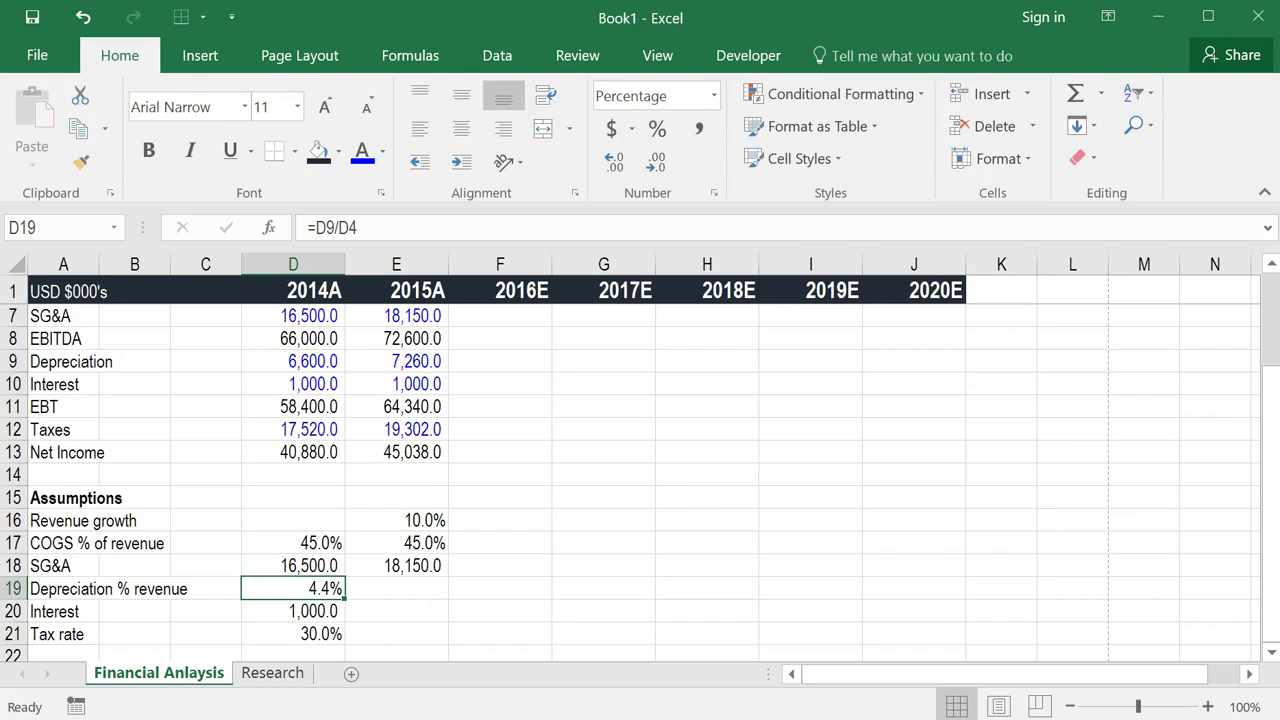
{"action": "key", "text": "shift+Down"}
{"action": "key", "text": "shift+Down"}
{"action": "key", "text": "shift+Right"}
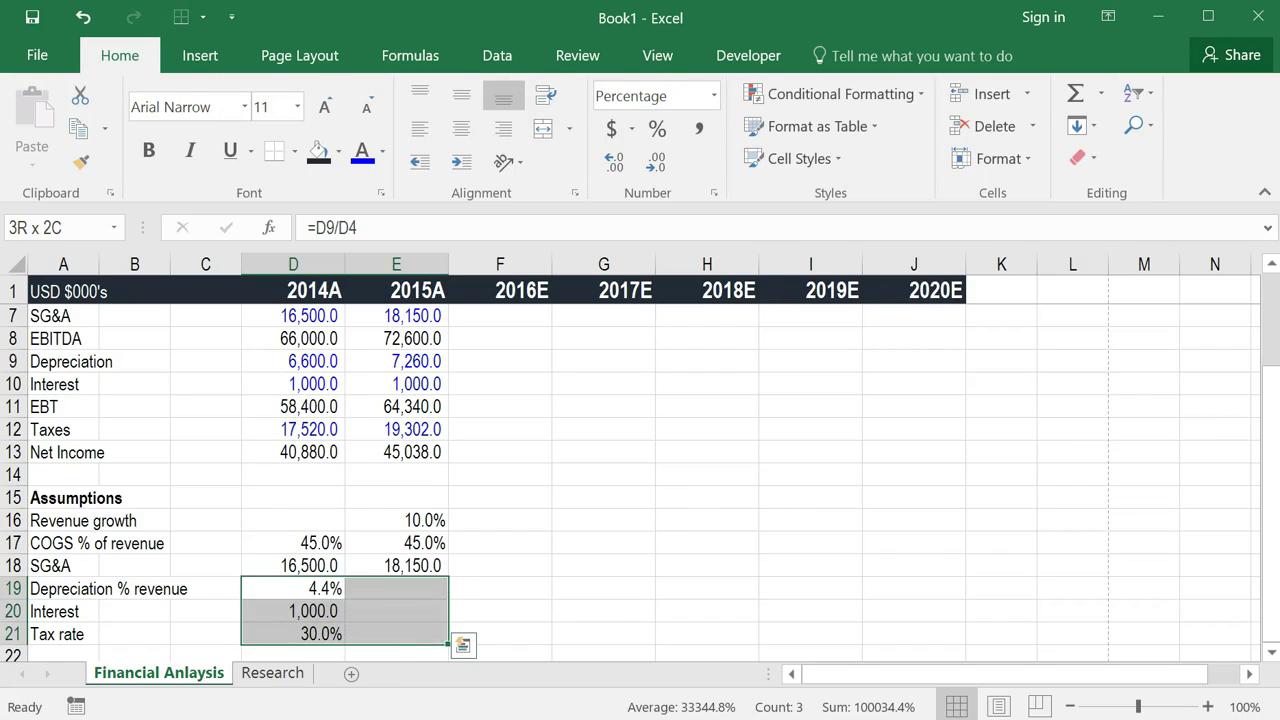
{"action": "key", "text": "ctrl+r"}
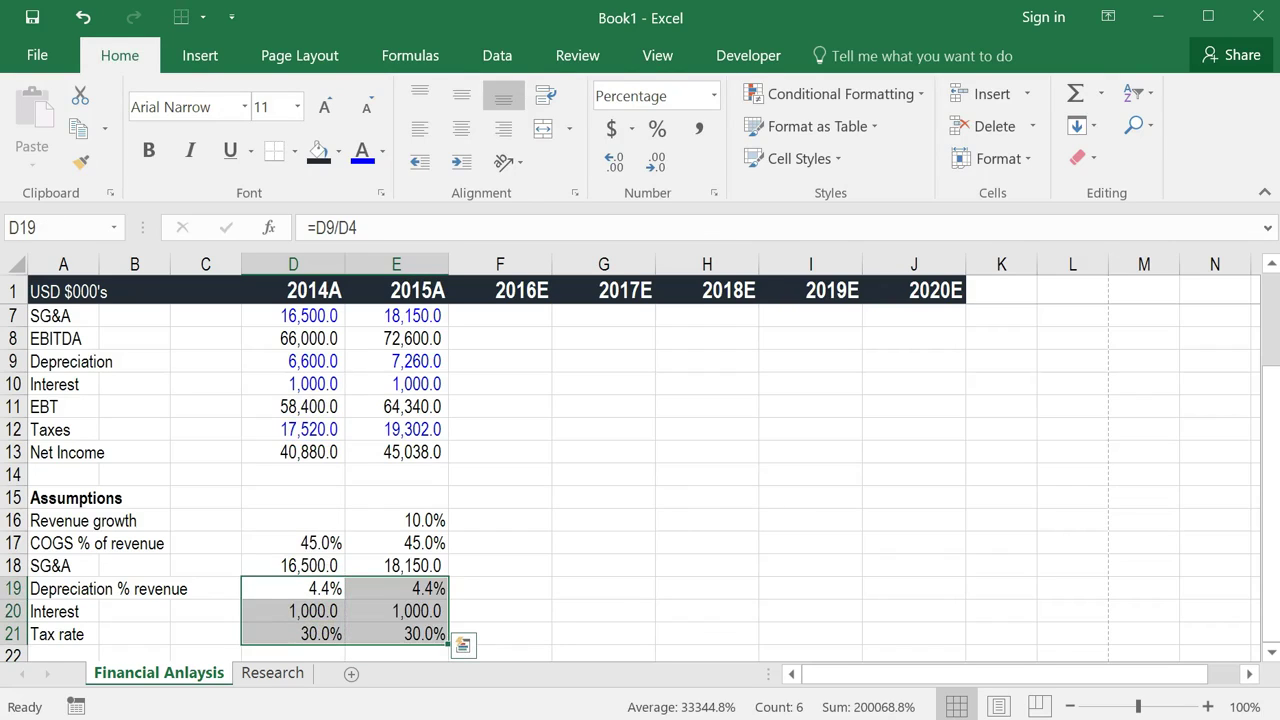
- Review the historical assumption formulas in columns D and E and the empty 2016E assumption cells
{"action": "key", "text": "Right"}
{"action": "key", "text": "Up"}
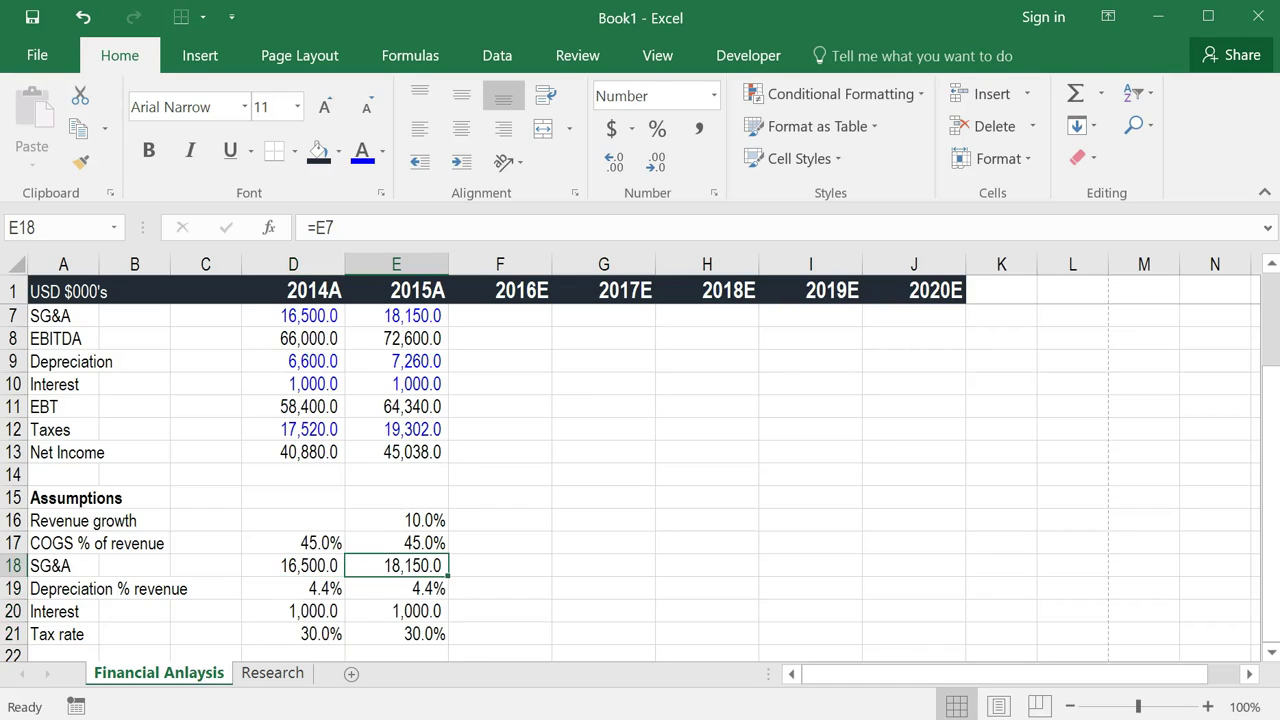
{"action": "key", "text": "Up"}
{"action": "key", "text": "Left"}
{"action": "key", "text": "Right"}
{"action": "key", "text": "Up"}
{"action": "key", "text": "Right"}
{"action": "key", "text": "Down"}
{"action": "key", "text": "Down"}
{"action": "key", "text": "Down"}
{"action": "key", "text": "Down"}
{"action": "key", "text": "Down"}
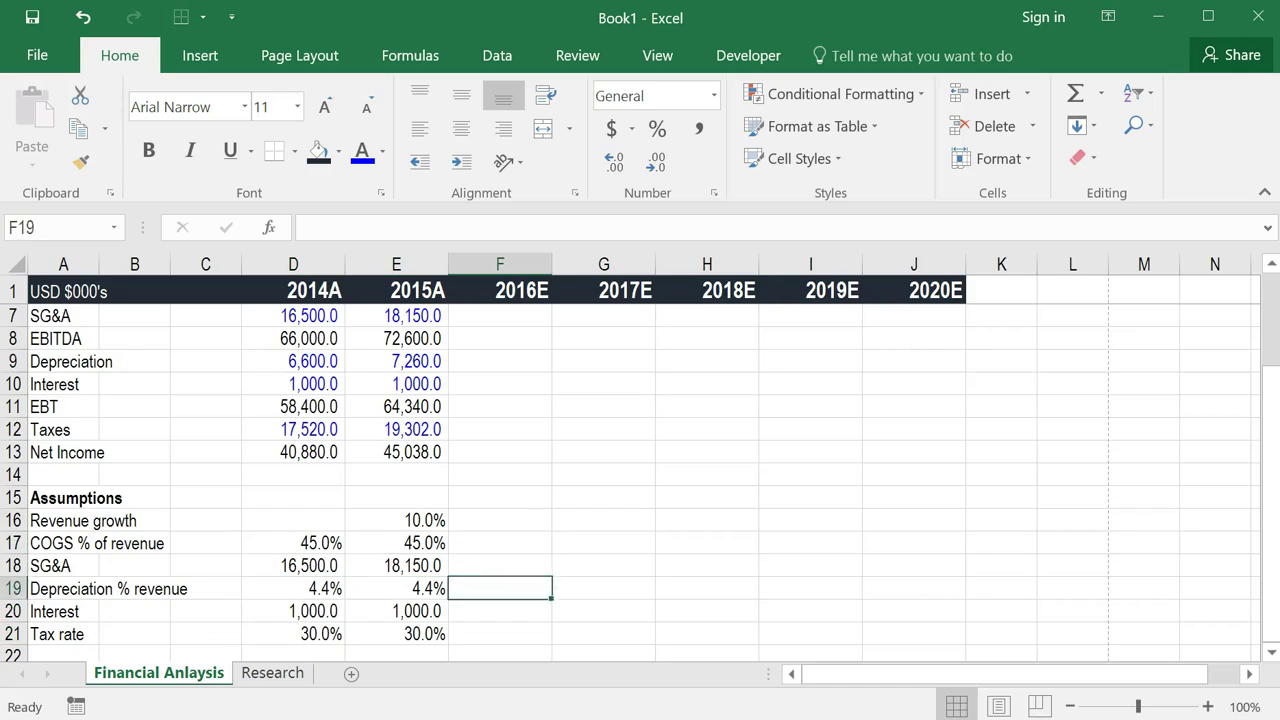
- Enter the 2016E revenue growth of 0.1 in F16 and the COGS share of revenue of 0.45 in F17
{"action": "key", "text": "Up"}
{"action": "key", "text": "Up"}
{"action": "key", "text": "Up"}
{"action": "key", "text": "Up"}
{"action": "key", "text": "Up"}
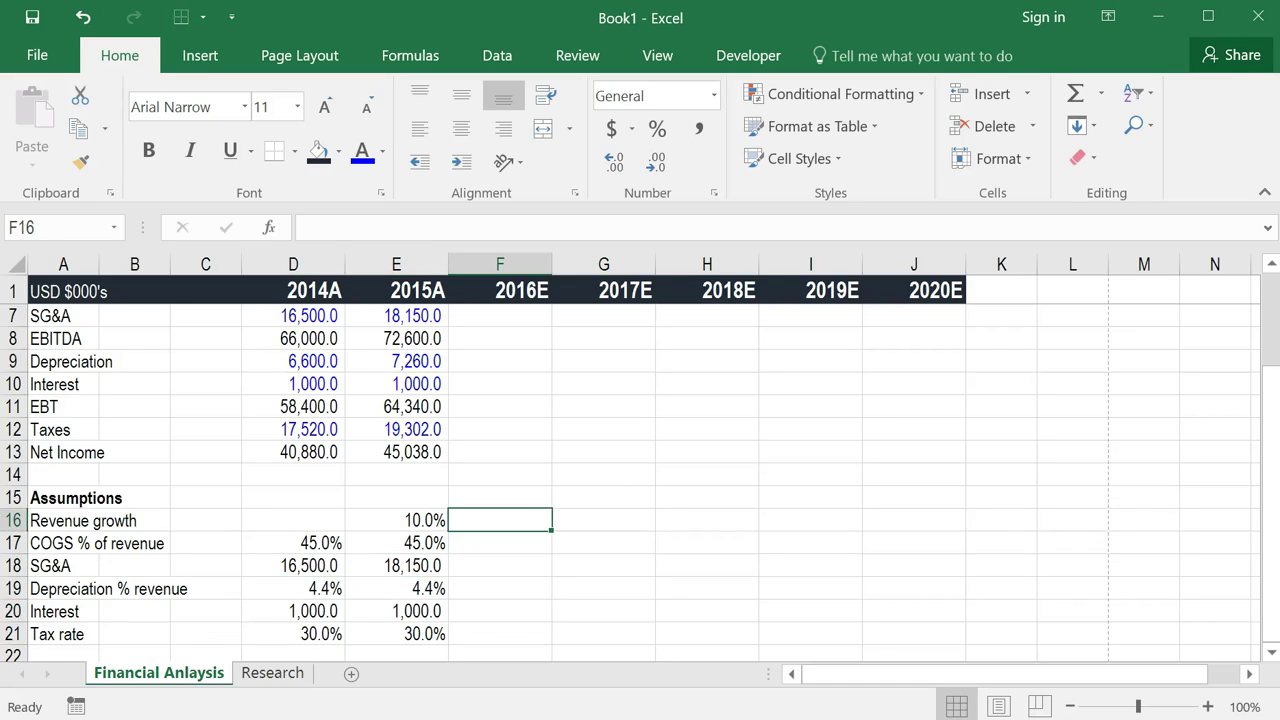
{"action": "key", "text": "Left"}
{"action": "key", "text": "Right"}
{"action": "type", "text": "0.1"}
{"action": "key", "text": "ctrl+Return"}
{"action": "key", "text": "Down"}
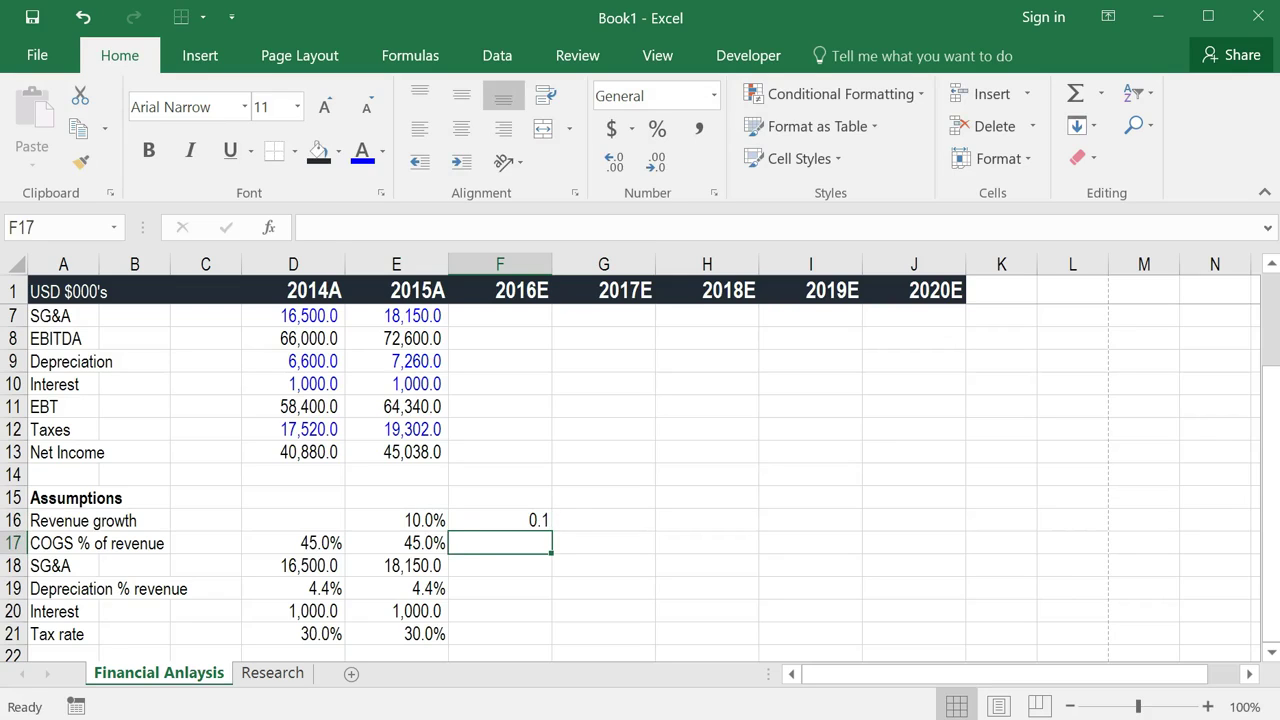
{"action": "type", "text": "0.45"}
{"action": "key", "text": "Return"}
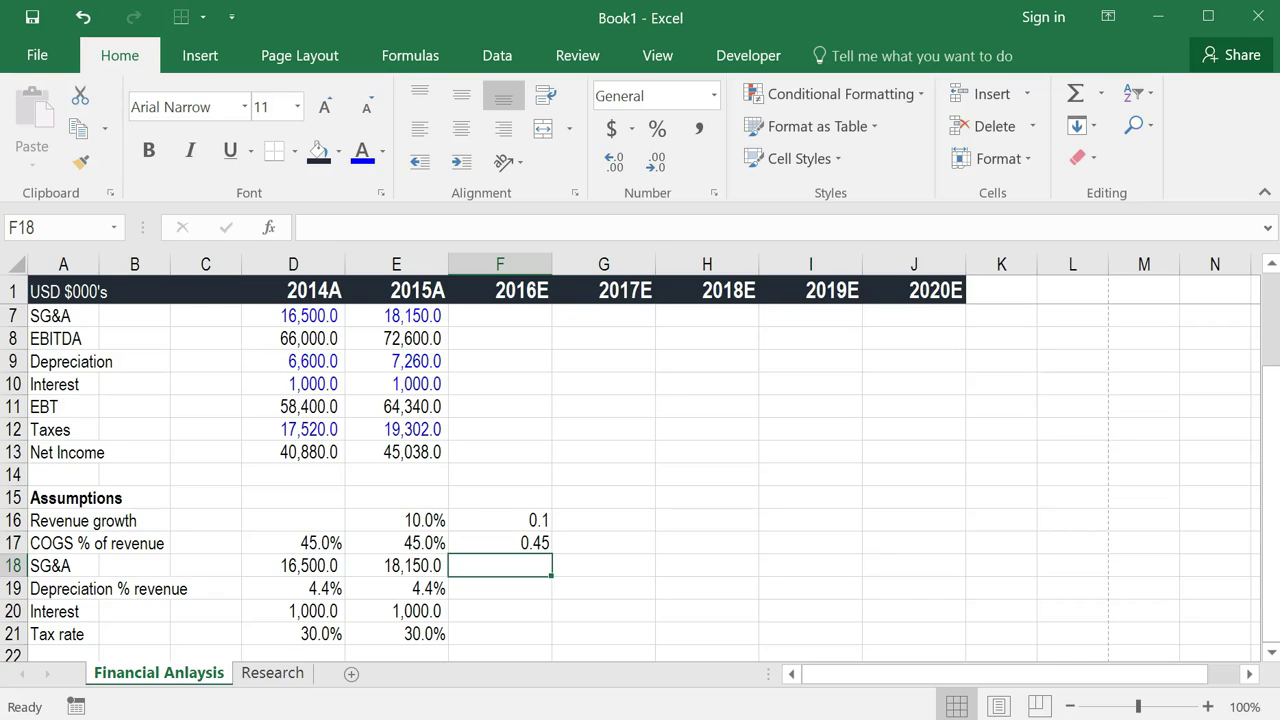
- Enter the 2016E SG&A of 20000 in F18 and the depreciation share of revenue of 0.05 in F19
{"action": "type", "text": "20"}
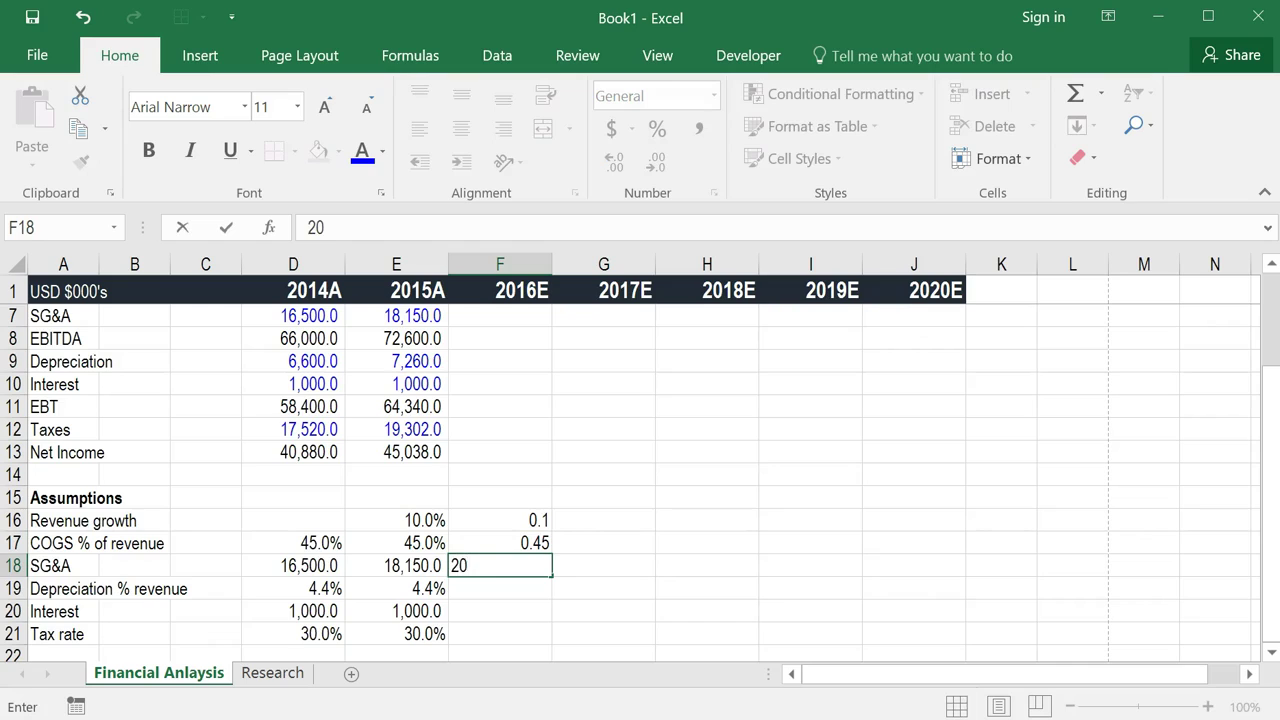
{"action": "type", "text": "000"}
{"action": "key", "text": "Return"}
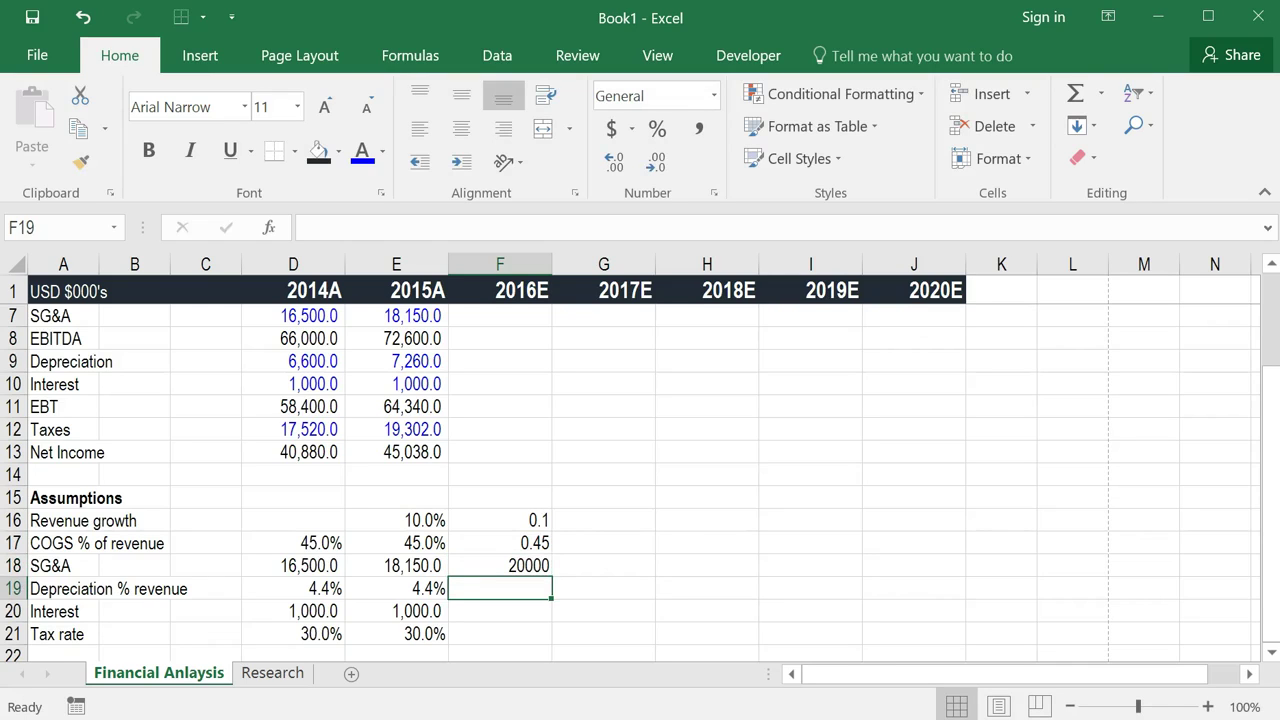
{"action": "type", "text": "0.05"}
{"action": "key", "text": "ctrl+Return"}
- Enter the 2016E interest of 1000 in F20 and the tax rate of 0.3 in F21
{"action": "left_click", "coordinate": [500, 611]}
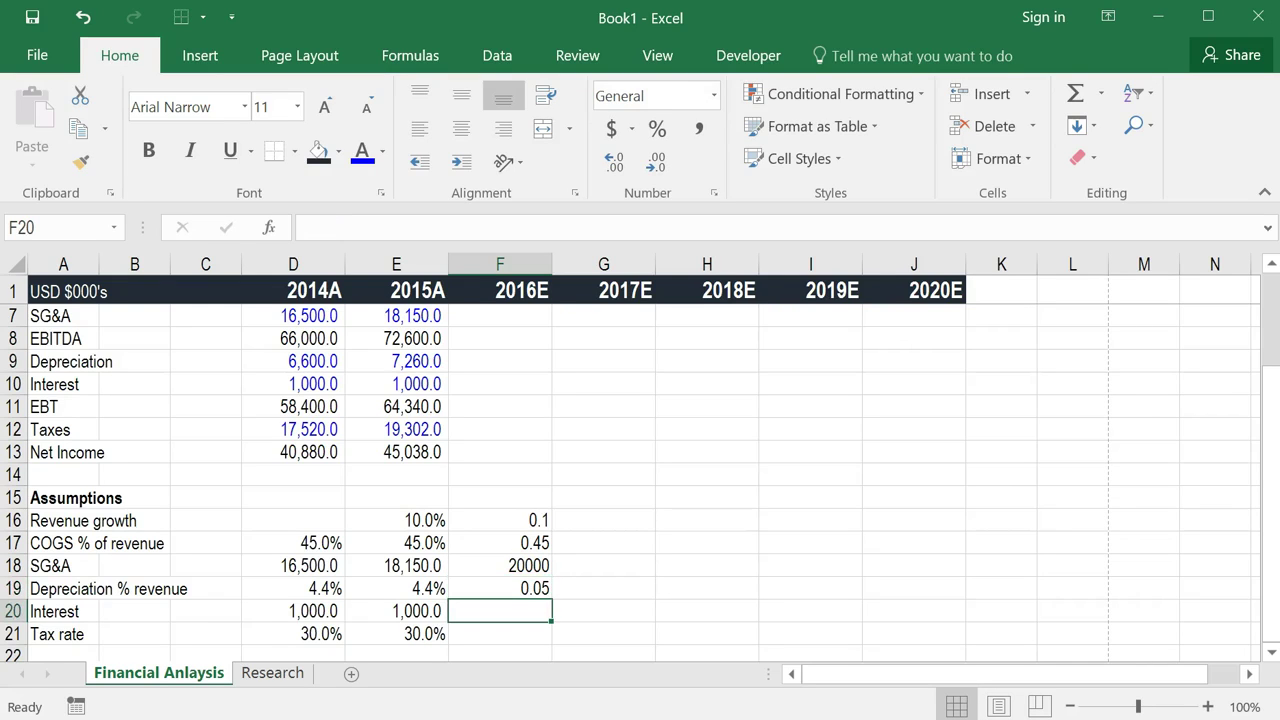
{"action": "type", "text": "10"}
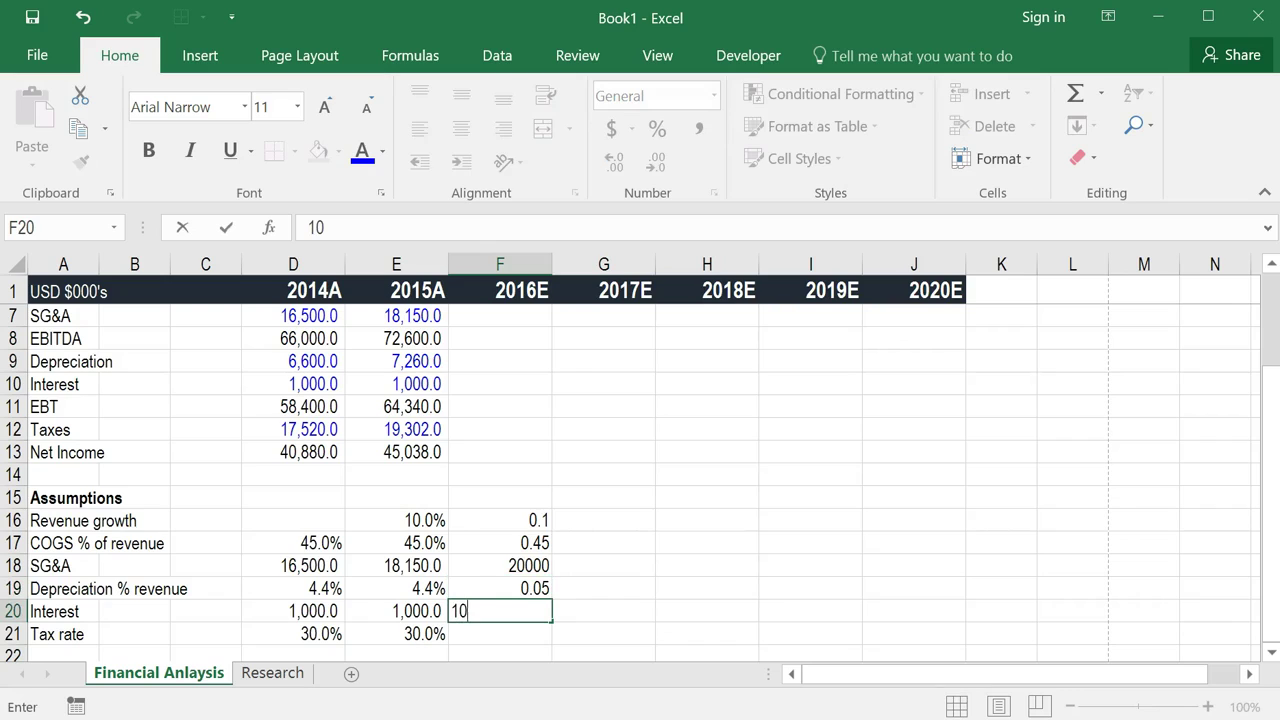
{"action": "type", "text": "00"}
{"action": "key", "text": "ctrl+Return"}
{"action": "left_click", "coordinate": [500, 634]}
{"action": "type", "text": "0.3"}
{"action": "key", "text": "ctrl+Return"}
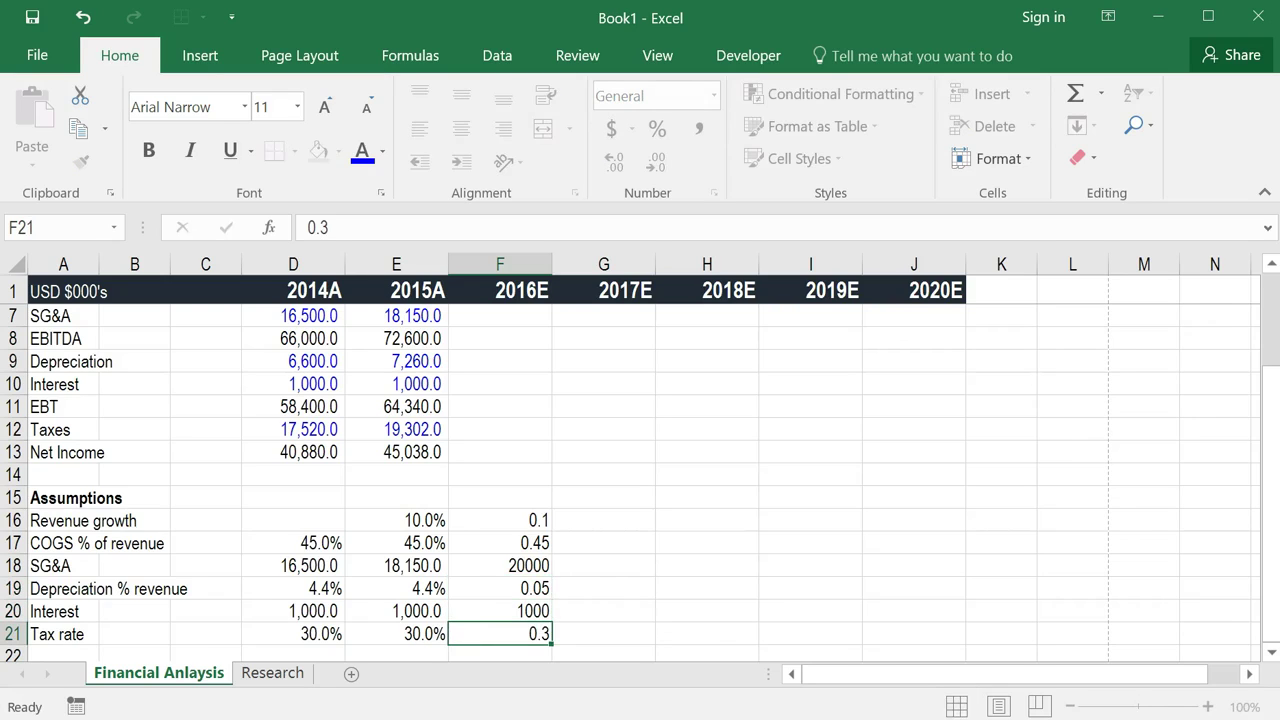
- Format the 2016E revenue growth in F16 as a percentage with one decimal place
{"action": "key", "text": "Up"}
{"action": "key", "text": "Up"}
{"action": "key", "text": "Up"}
{"action": "key", "text": "Up"}
{"action": "key", "text": "Up"}
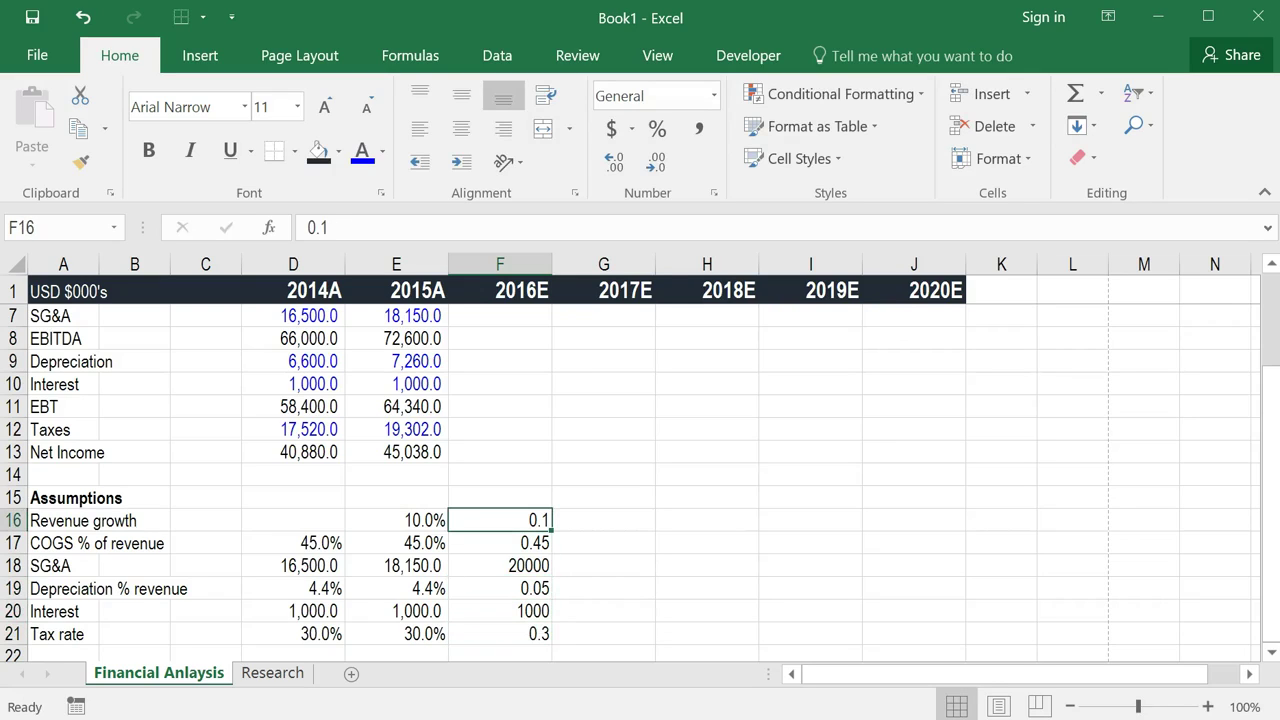
{"action": "key", "text": "ctrl+shift+5"}
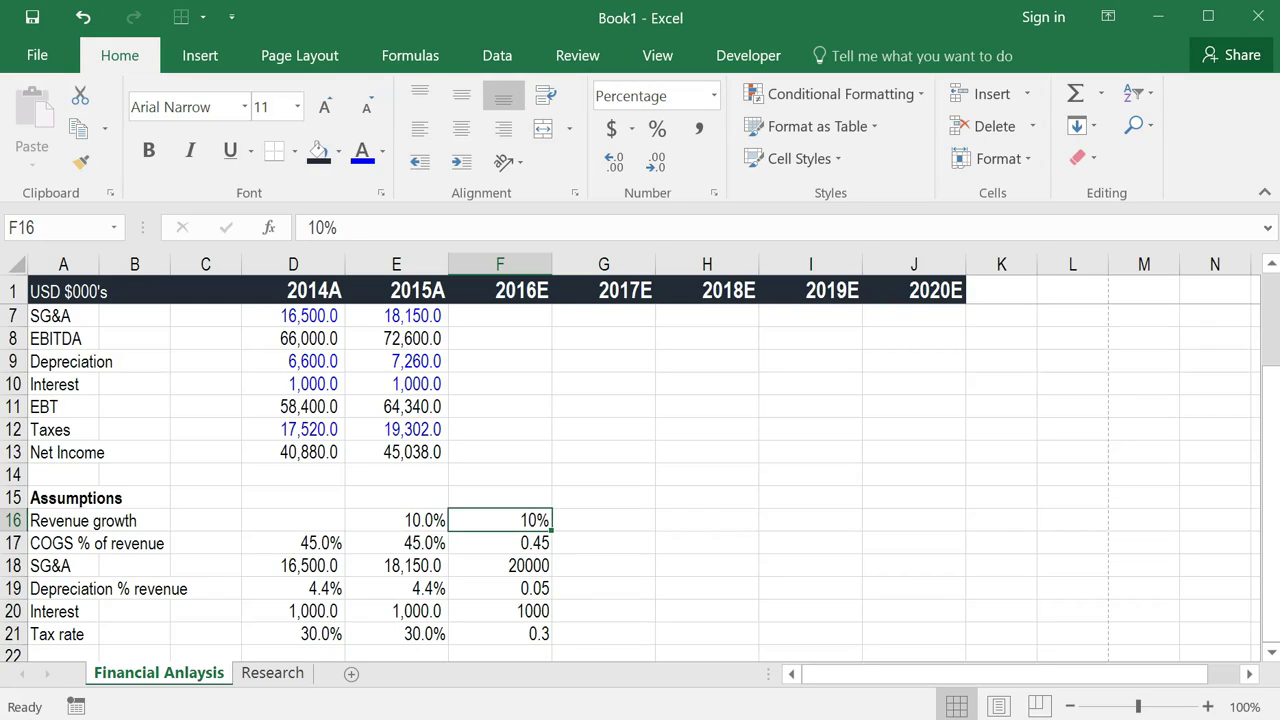
{"action": "key", "text": "alt+h"}
{"action": "key", "text": "0"}
{"action": "key", "text": "alt+f"}
{"action": "key", "text": "c"}
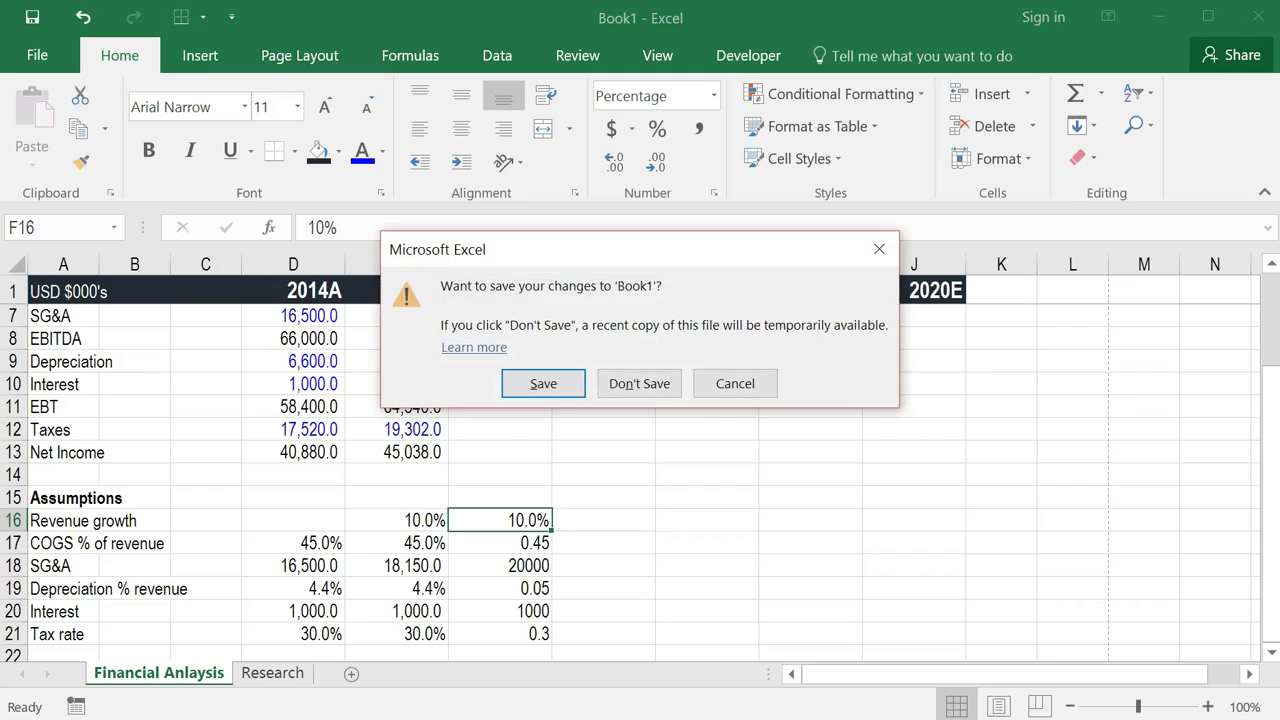
{"action": "key", "text": "Escape"}
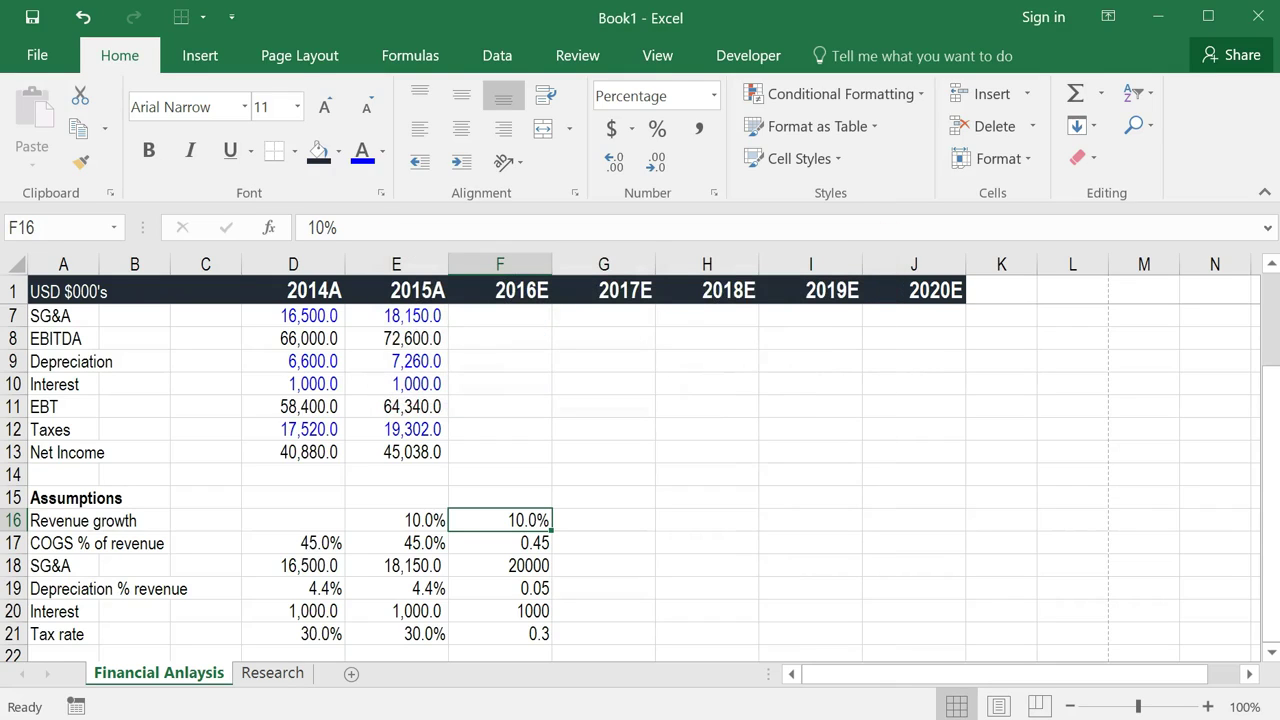
- Set the font colour of the 2016E revenue growth in F16 to the recently used blue
{"action": "key", "text": "alt"}
{"action": "key", "text": "h"}
{"action": "key", "text": "f"}
{"action": "key", "text": "c"}
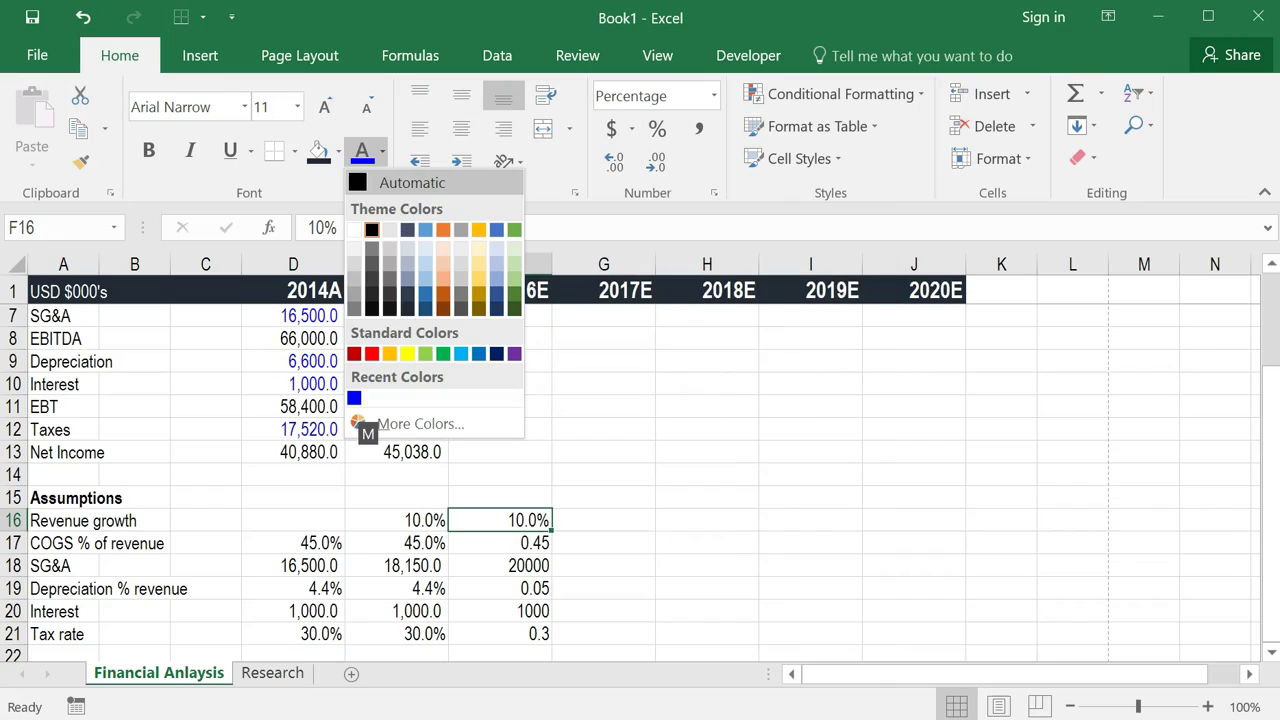
{"action": "key", "text": "Up"}
{"action": "key", "text": "Up"}
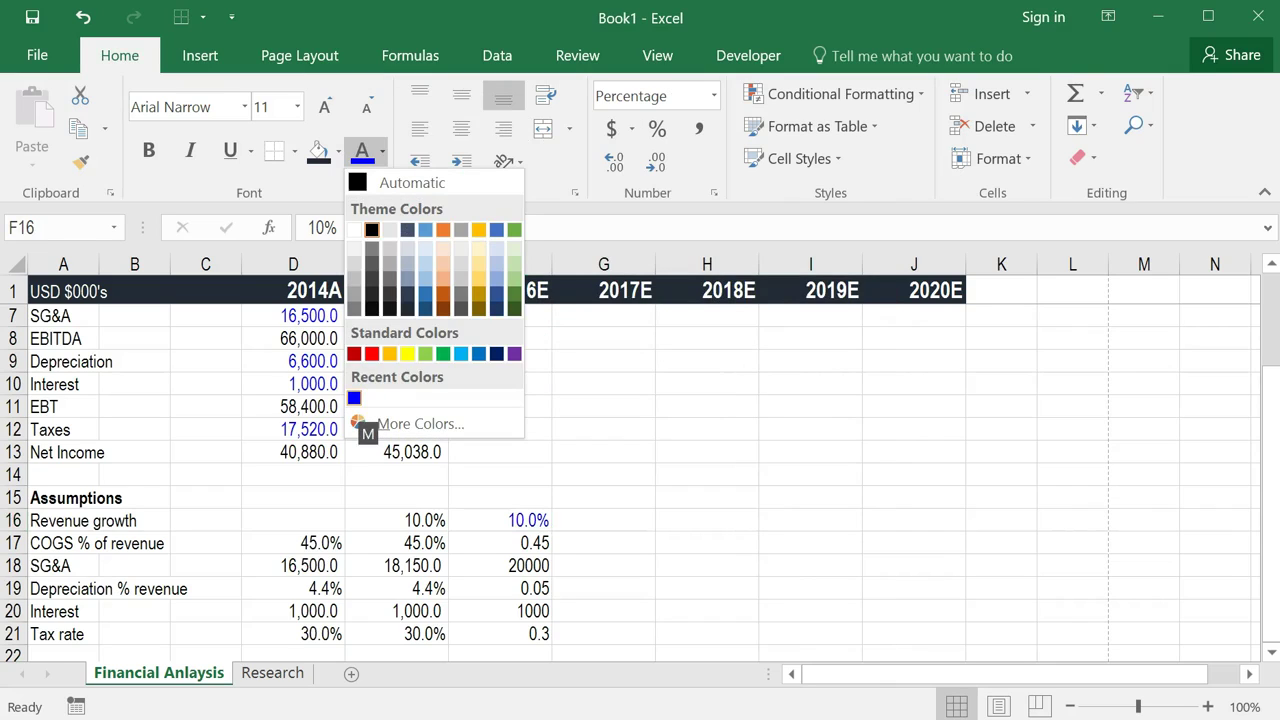
{"action": "key", "text": "Return"}
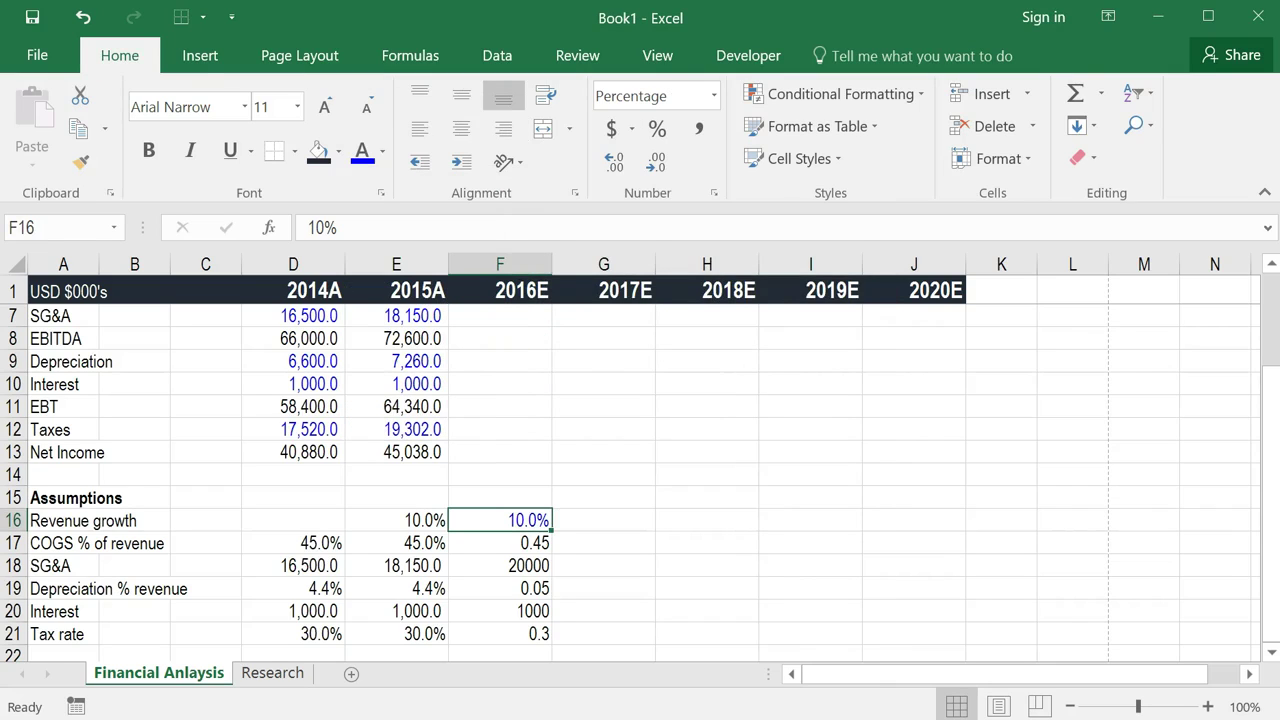
- Copy only the formats of the 2016E revenue growth in F16 onto the COGS share of revenue in F17
{"action": "key", "text": "ctrl+c"}
{"action": "key", "text": "Down"}
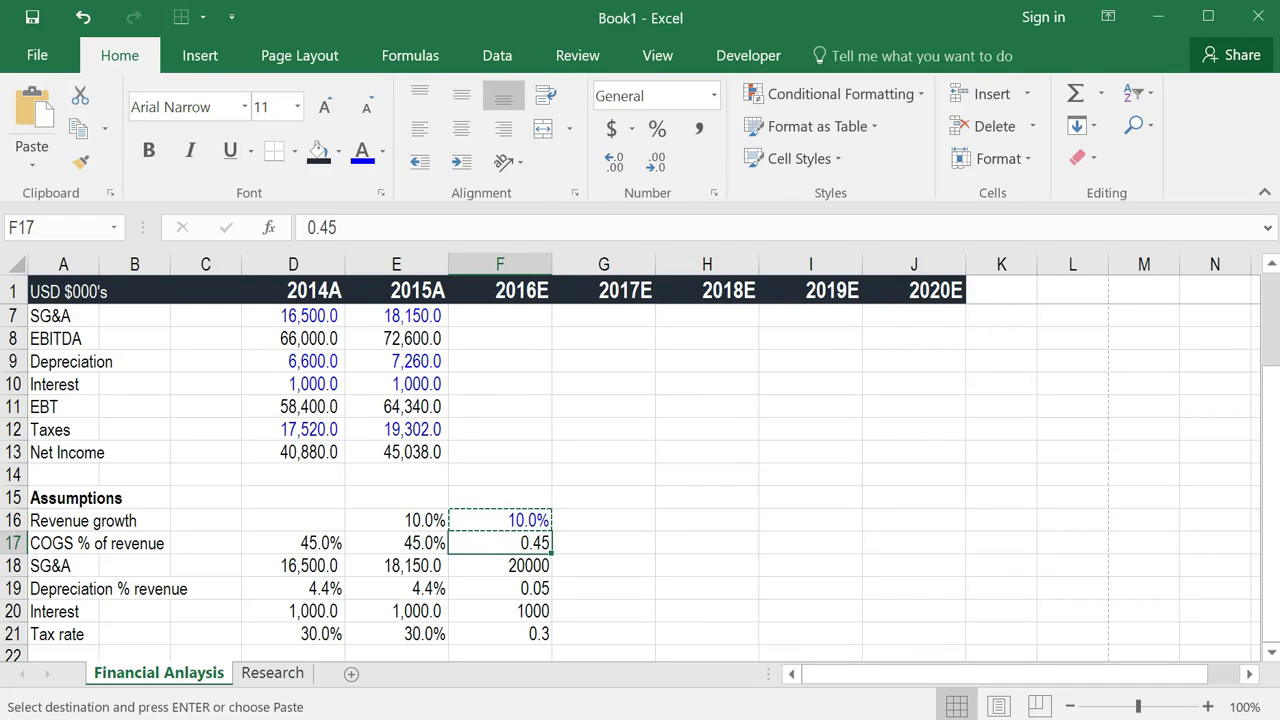
{"action": "key", "text": "alt"}
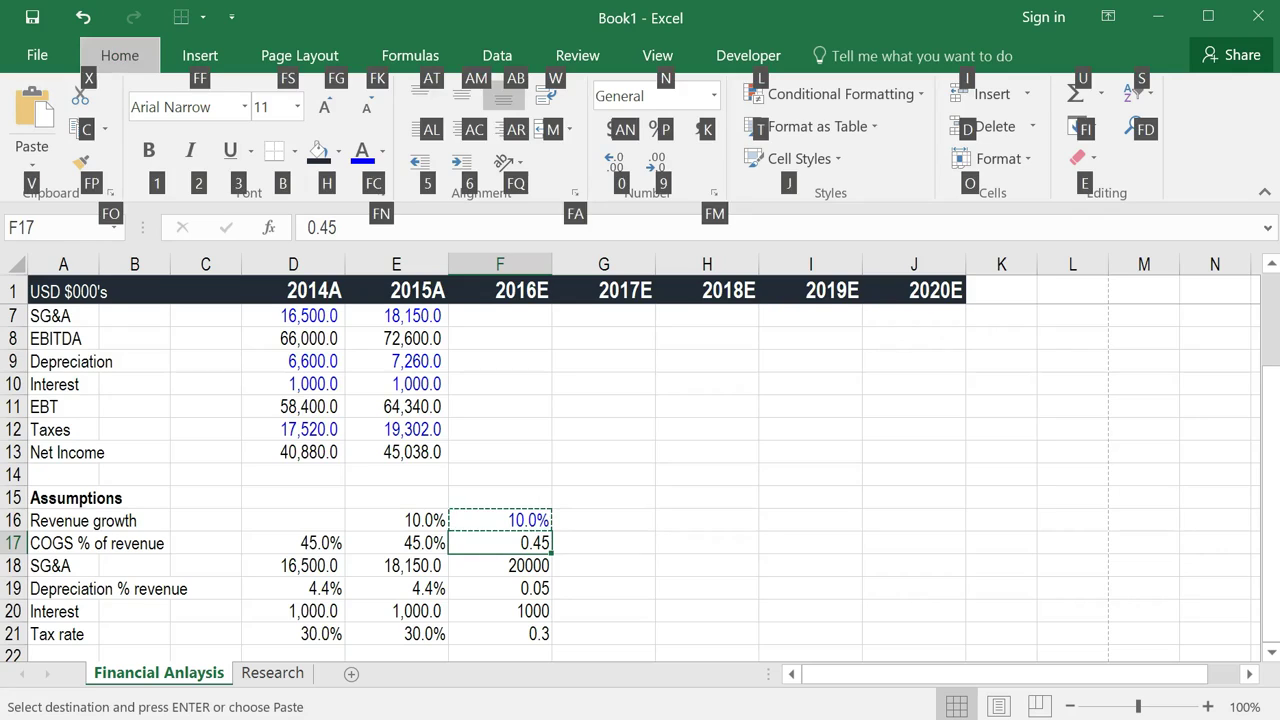
{"action": "key", "text": "v"}
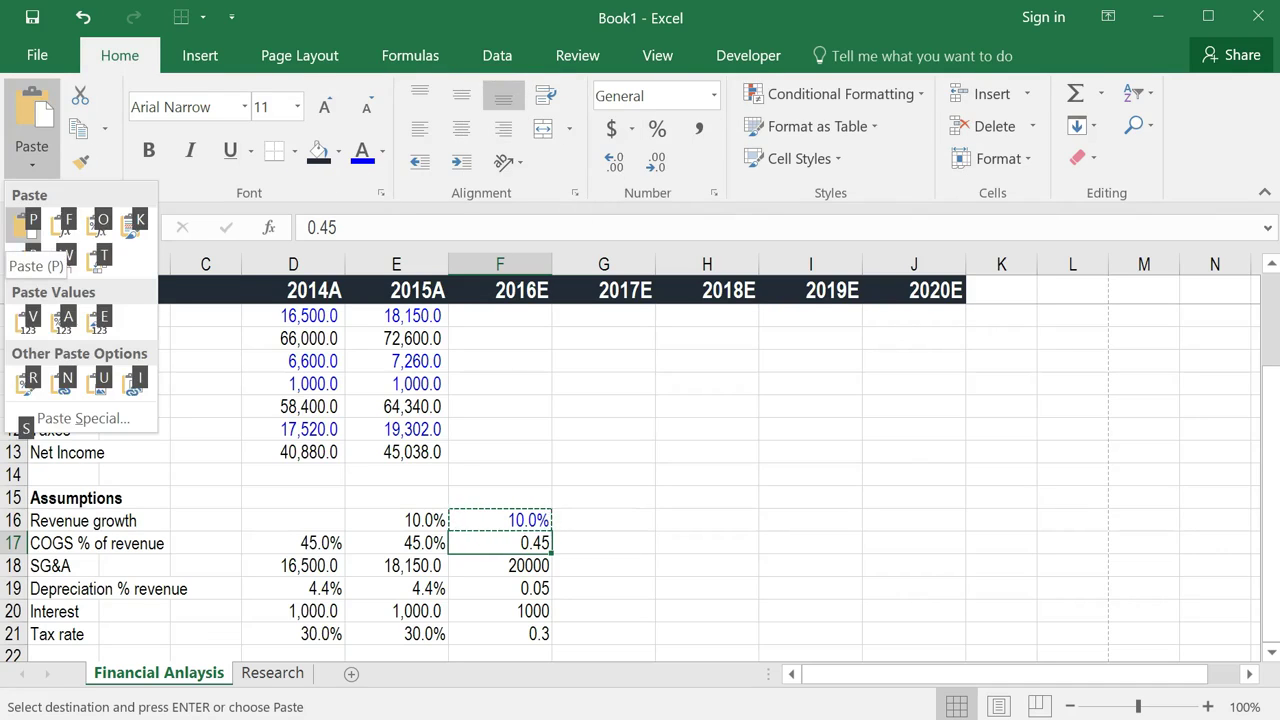
{"action": "key", "text": "s"}
{"action": "key", "text": "t"}
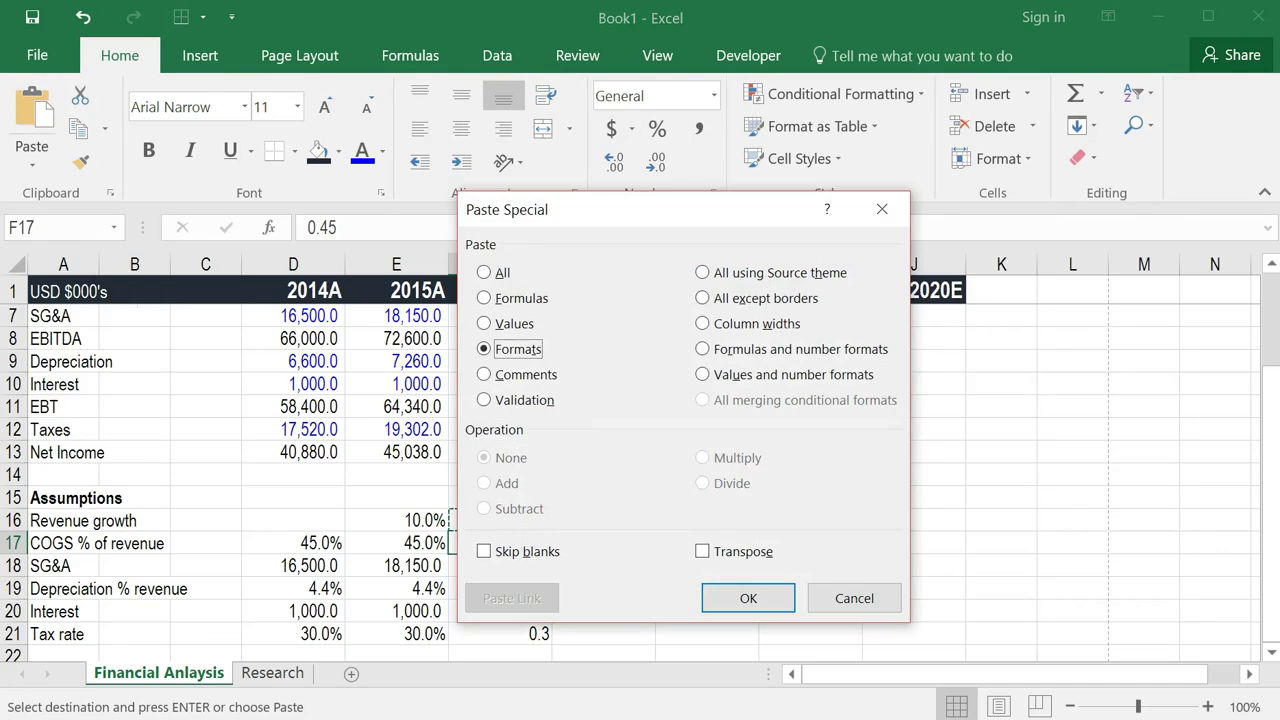
{"action": "key", "text": "Return"}
- Apply the same copied percentage formatting to the 2016E depreciation share in F19 and the tax rate in F21
{"action": "left_click", "coordinate": [500, 565]}
{"action": "left_click", "coordinate": [500, 588]}
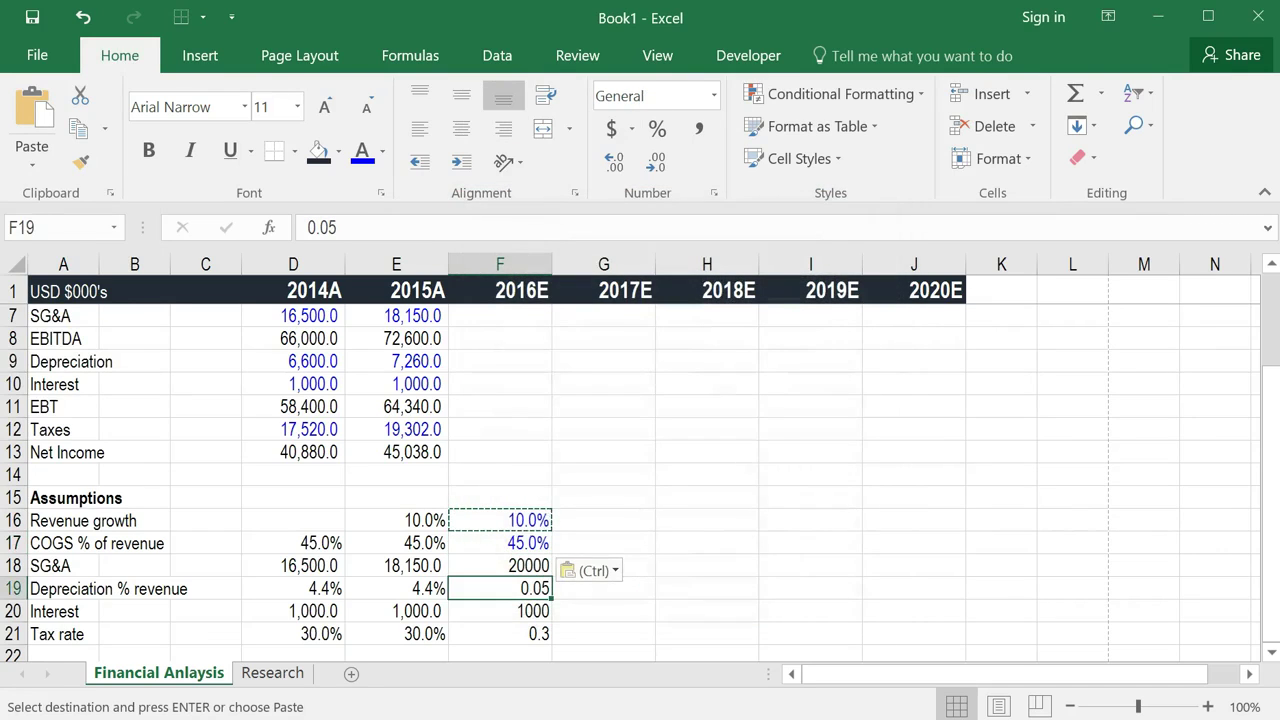
{"action": "key", "text": "F4"}
{"action": "left_click", "coordinate": [500, 633]}
{"action": "key", "text": "F4"}
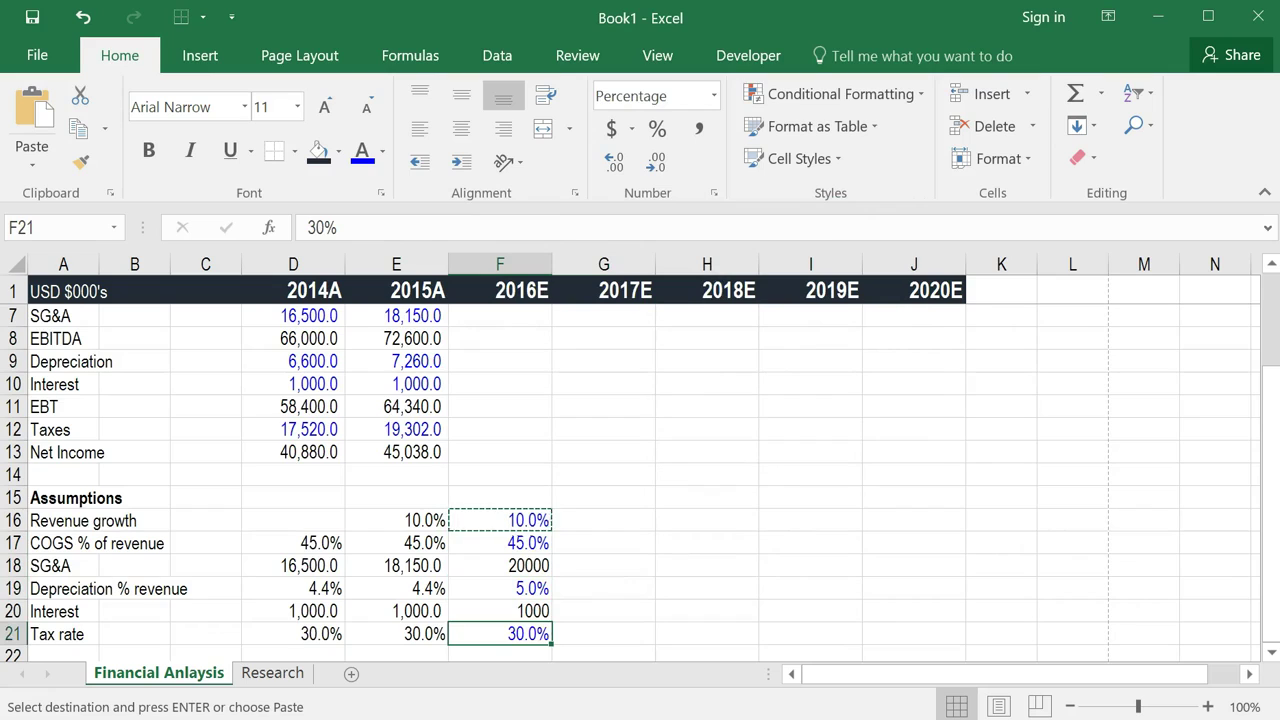
{"action": "key", "text": "Escape"}
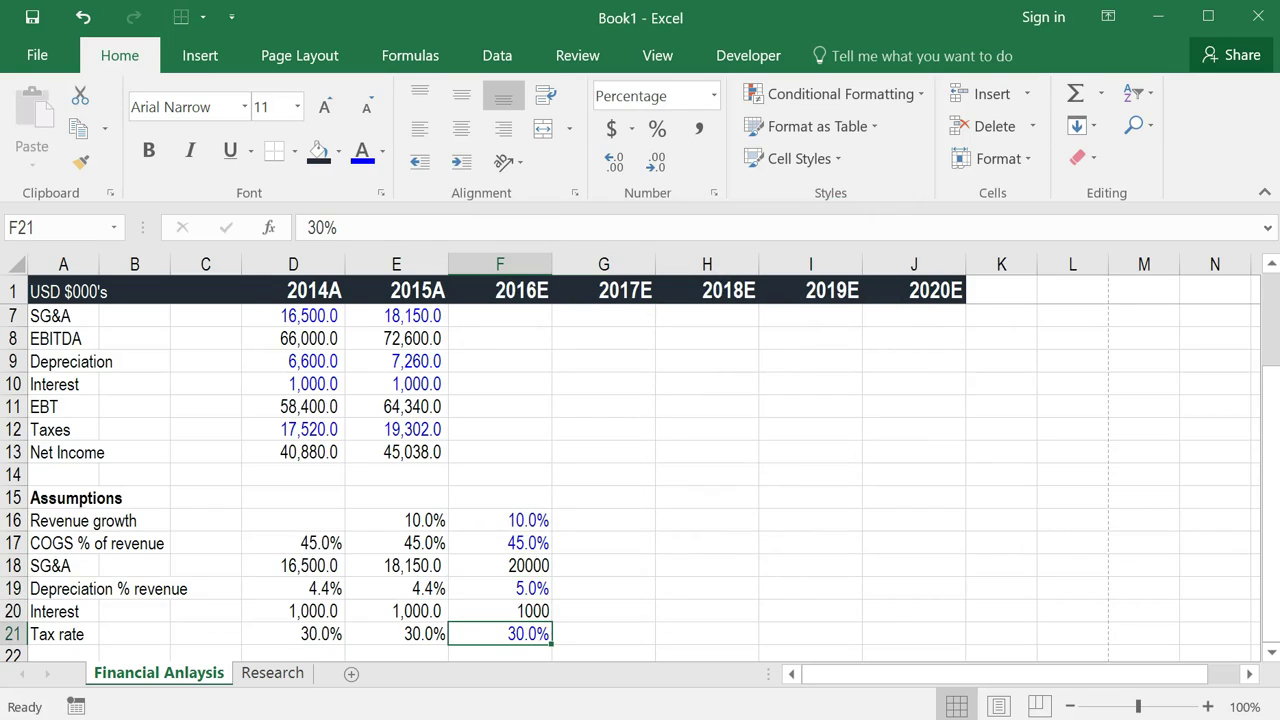
- Copy only the formats of the 2015A SG&A in E18 onto the 2016E SG&A in F18
{"action": "left_click", "coordinate": [500, 588]}
{"action": "left_click", "coordinate": [500, 565]}
{"action": "left_click", "coordinate": [396, 565]}
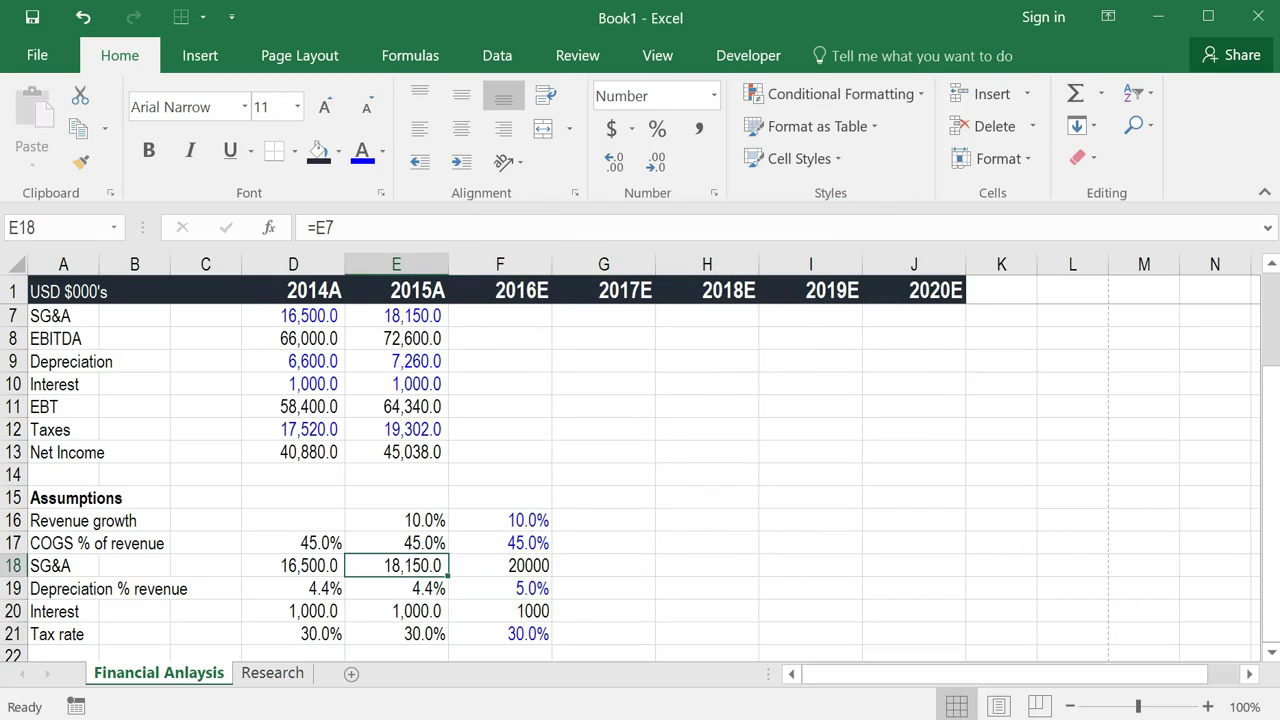
{"action": "key", "text": "ctrl+c"}
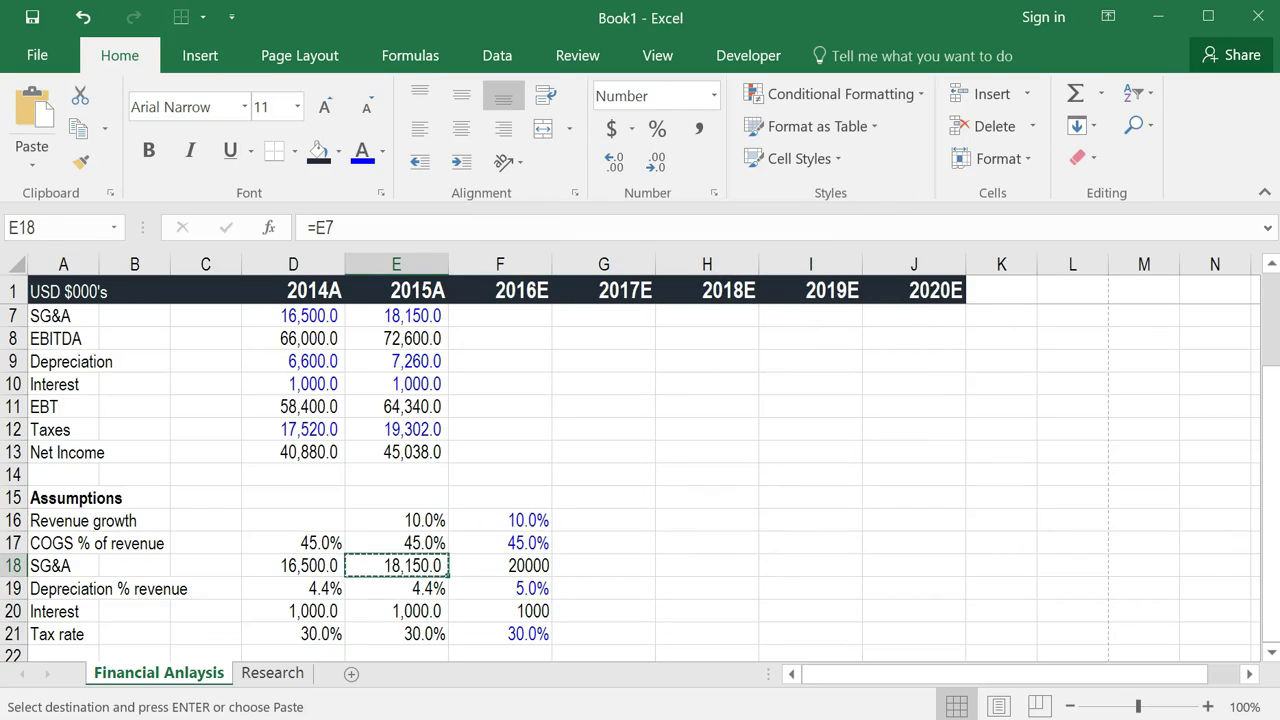
{"action": "left_click", "coordinate": [500, 565]}
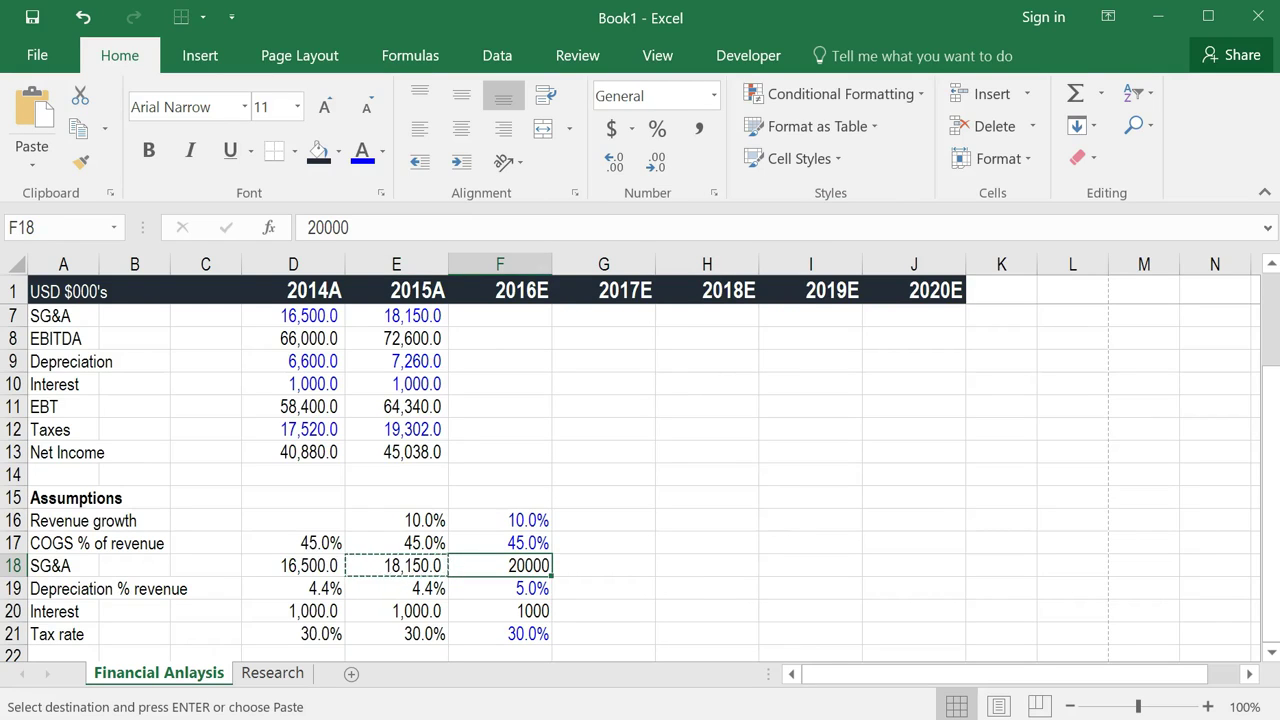
{"action": "left_click", "coordinate": [31, 163]}
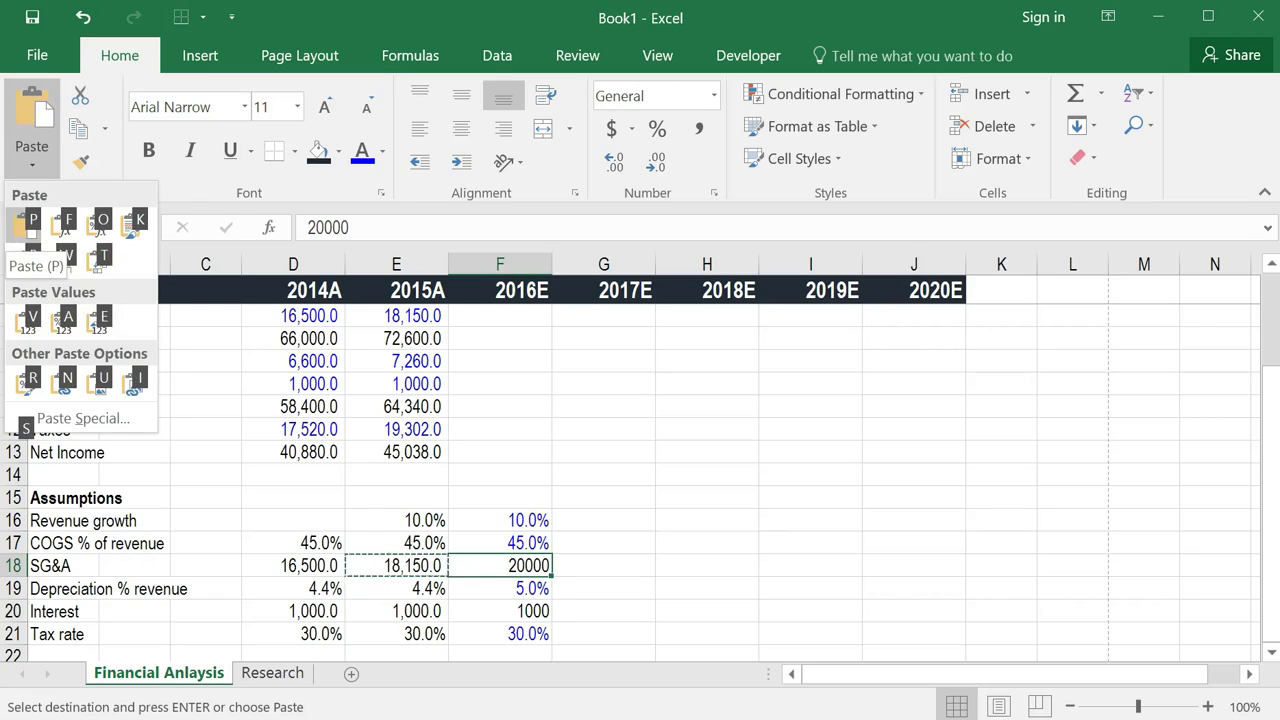
{"action": "key", "text": "s"}
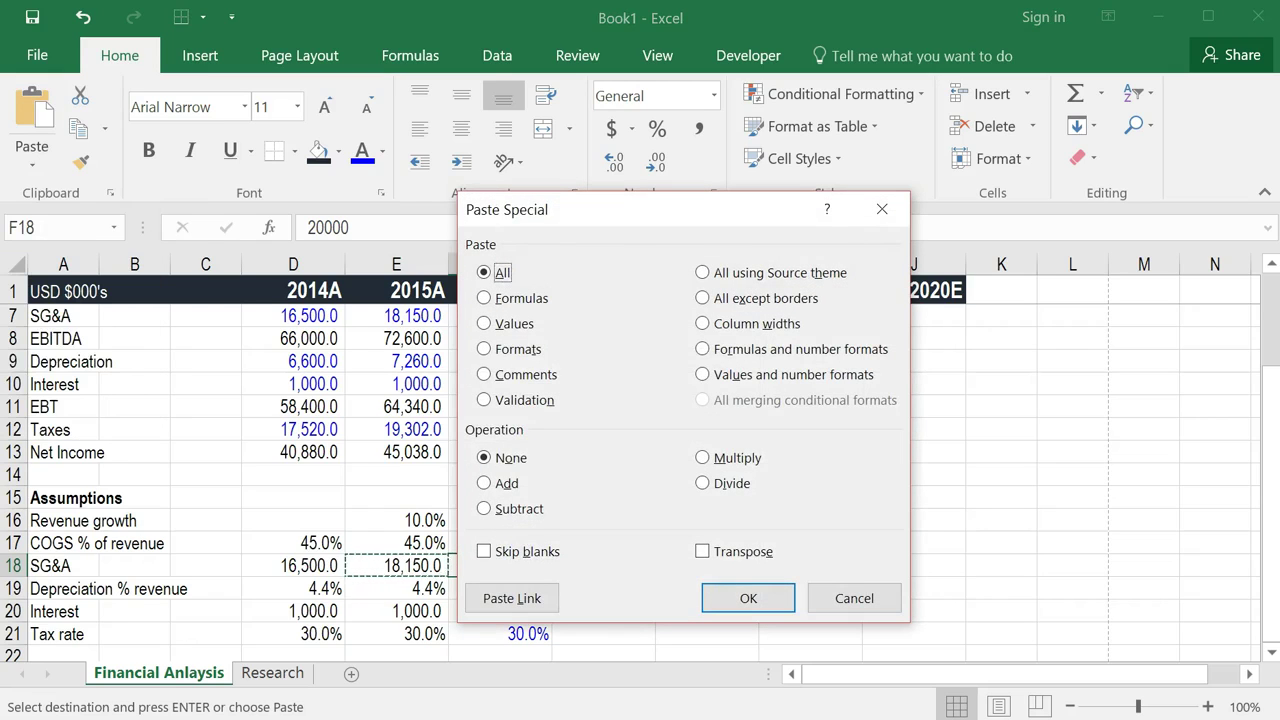
{"action": "key", "text": "t"}
{"action": "key", "text": "Return"}
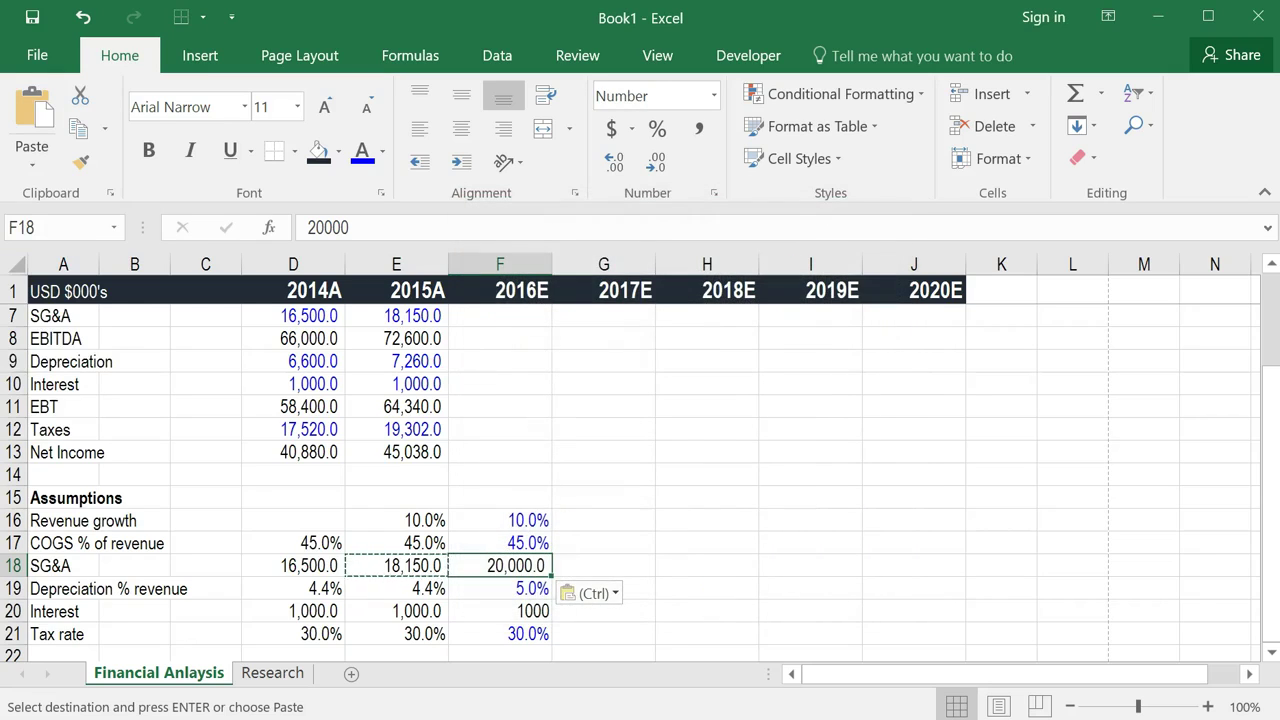
- Apply the formats copied from E18 to the 2016E interest in F20 and end the copy mode
{"action": "key", "text": "Down"}
{"action": "key", "text": "Down"}
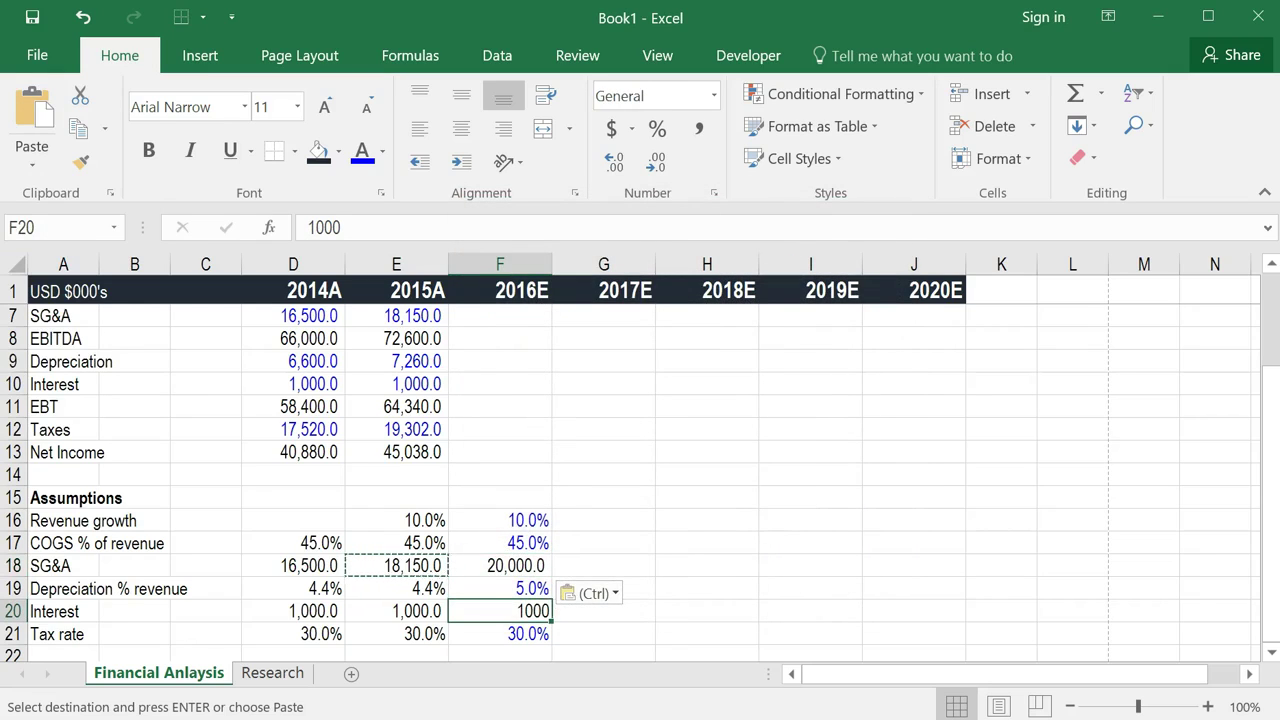
{"action": "key", "text": "ctrl"}
{"action": "key", "text": "r"}
{"action": "key", "text": "Up"}
{"action": "key", "text": "Up"}
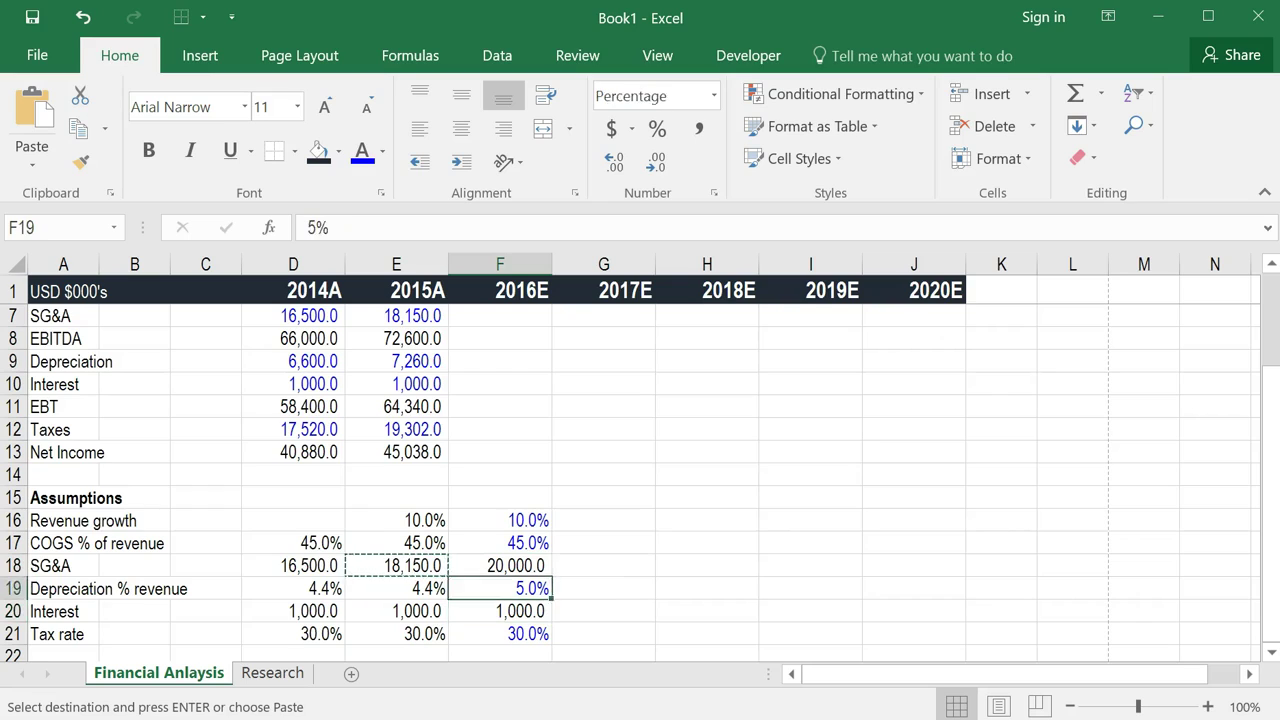
{"action": "key", "text": "Escape"}
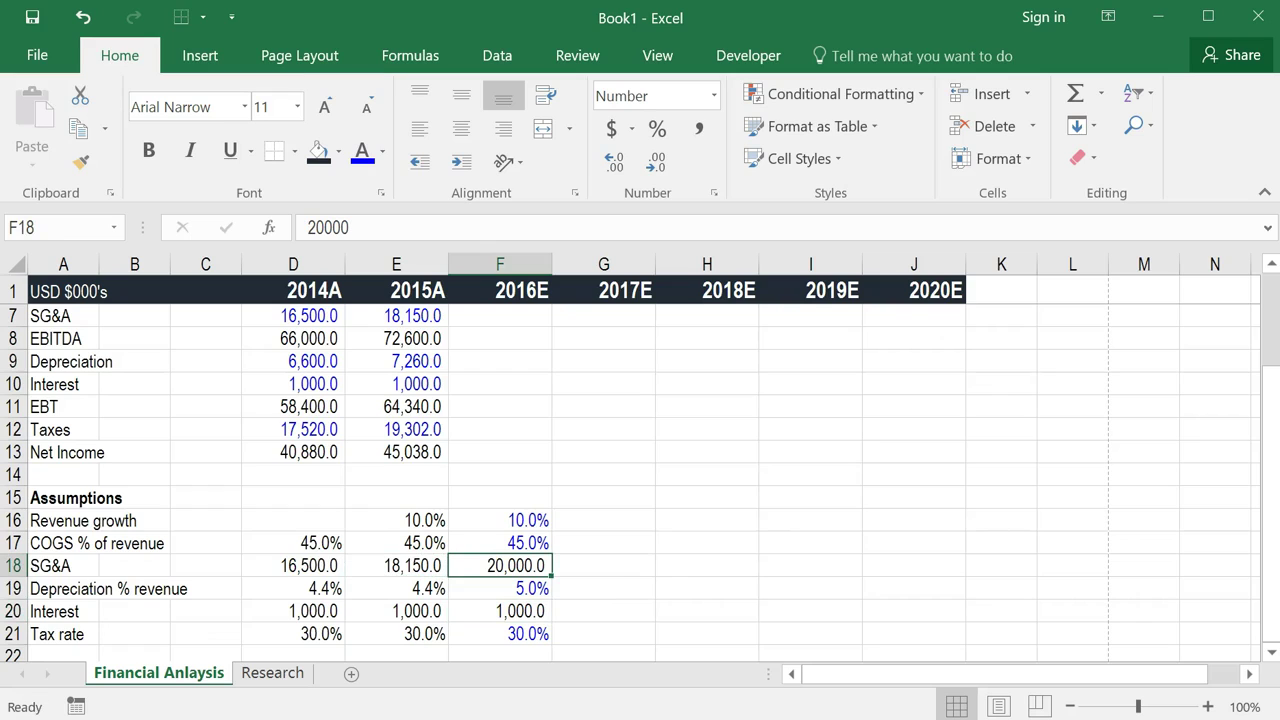
- Set the font colour of the 2016E SG&A in F18 to the recently used blue
{"action": "key", "text": "alt"}
{"action": "key", "text": "h"}
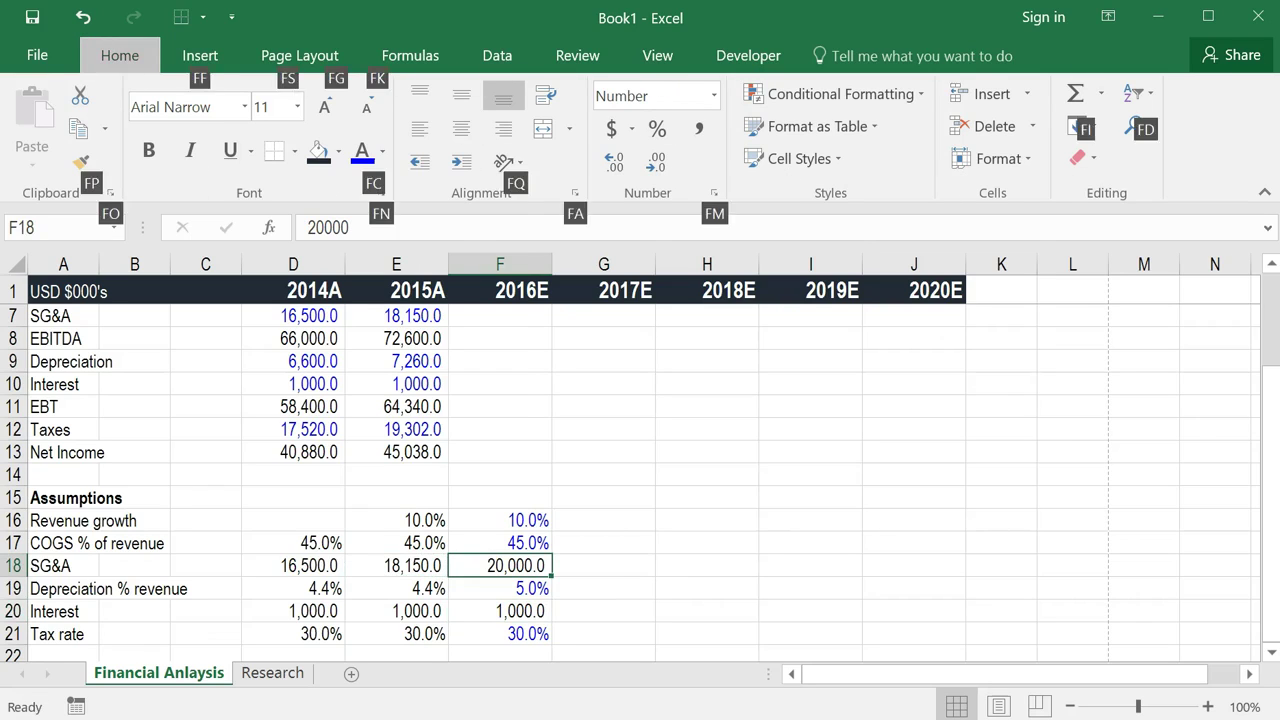
{"action": "key", "text": "f"}
{"action": "key", "text": "c"}
{"action": "key", "text": "Up"}
{"action": "key", "text": "Return"}
- Set the font colour of the 2016E interest in F20 to the recently used blue
{"action": "key", "text": "Down"}
{"action": "key", "text": "Down"}
{"action": "key", "text": "alt"}
{"action": "key", "text": "h"}
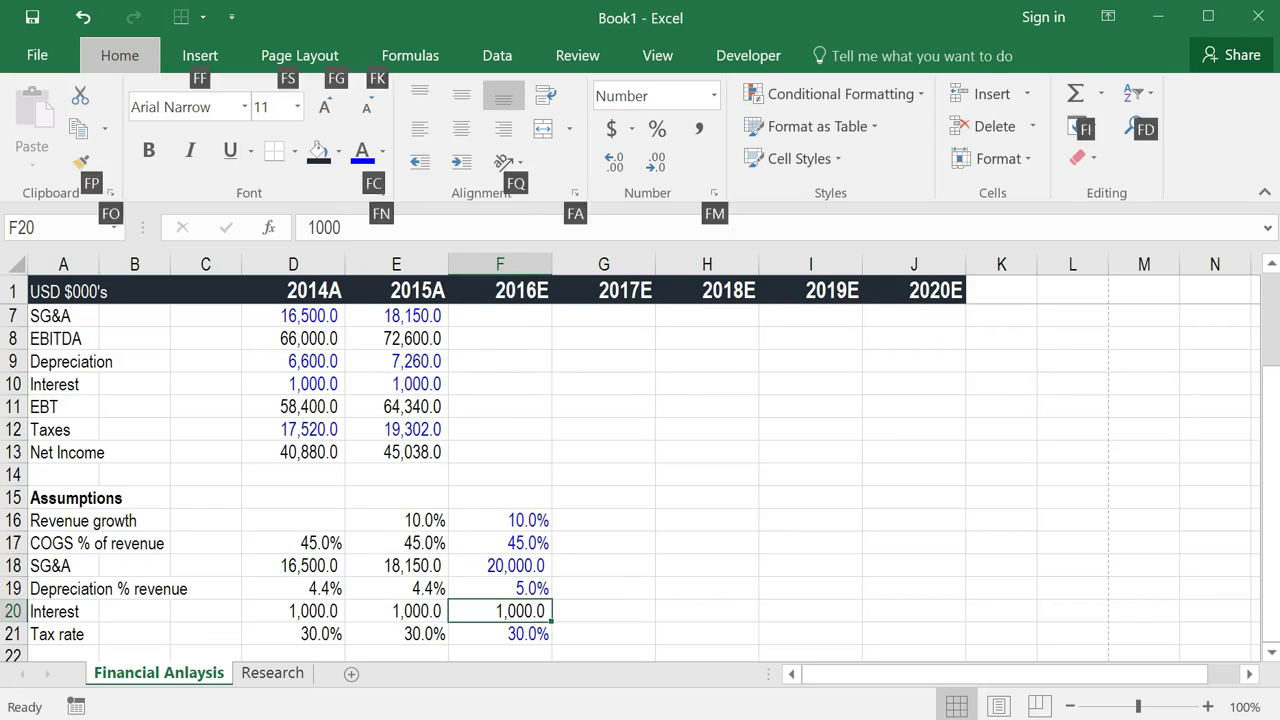
{"action": "key", "text": "f"}
{"action": "key", "text": "c"}
{"action": "key", "text": "Up"}
{"action": "key", "text": "Return"}
- Fill the 2016E assumptions in F16:F21 rightwards through 2020E, covering F16:J21
{"action": "key", "text": "Right"}
{"action": "key", "text": "Up"}
{"action": "key", "text": "Up"}
{"action": "key", "text": "Up"}
{"action": "key", "text": "Up"}
{"action": "key", "text": "Left"}
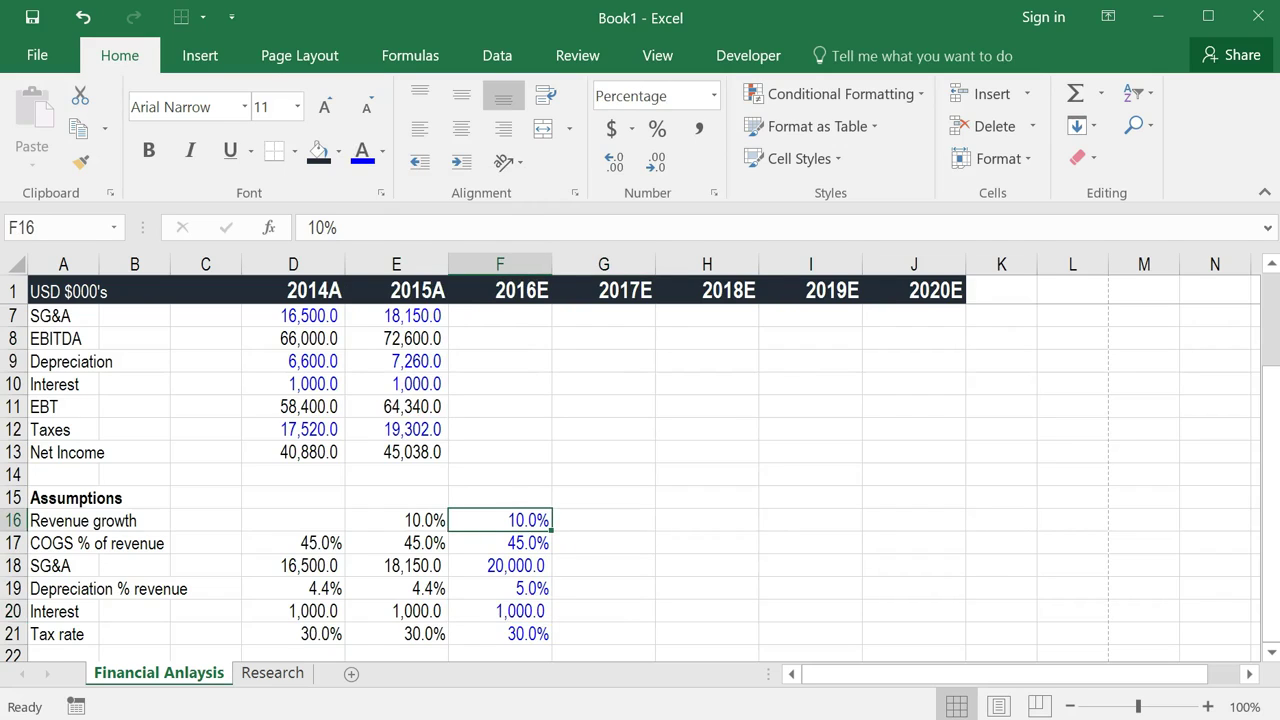
{"action": "key", "text": "shift+Down"}
{"action": "key", "text": "shift+Down"}
{"action": "key", "text": "shift+Down"}
{"action": "key", "text": "shift+Down"}
{"action": "key", "text": "shift+Down"}
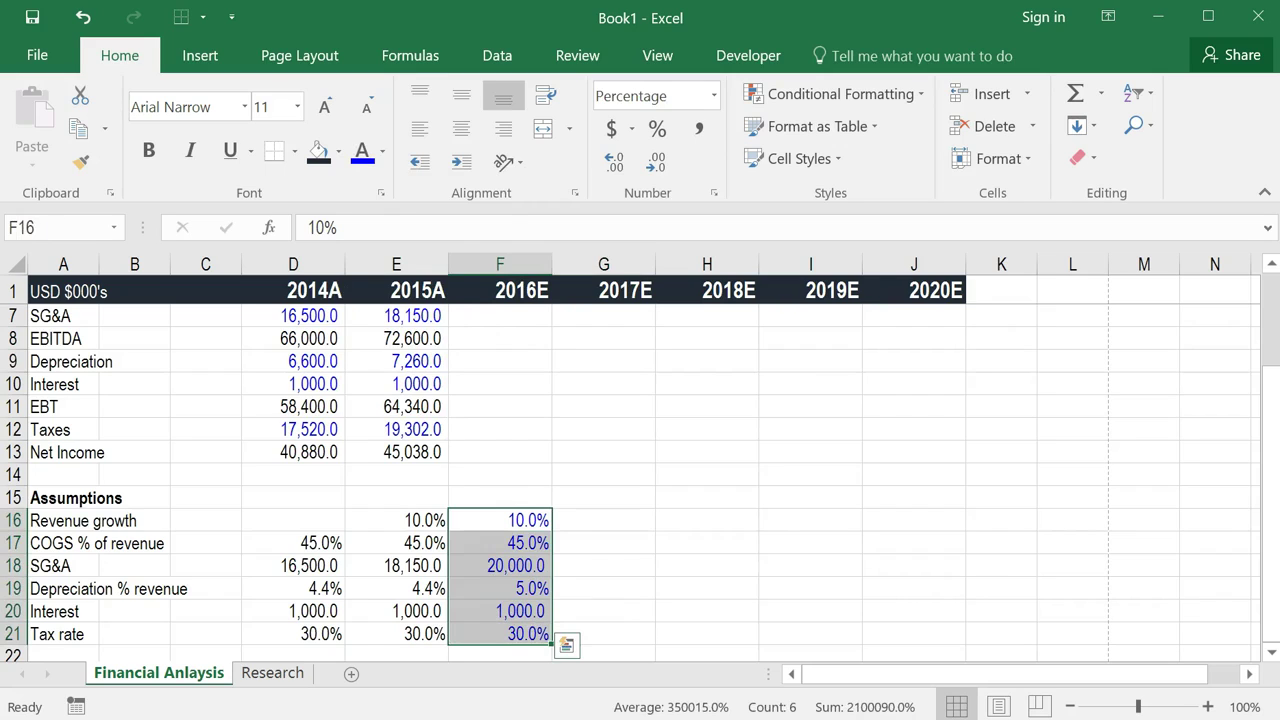
{"action": "key", "text": "shift+Right"}
{"action": "key", "text": "shift+Right"}
{"action": "key", "text": "shift+Right"}
{"action": "key", "text": "shift+Right"}
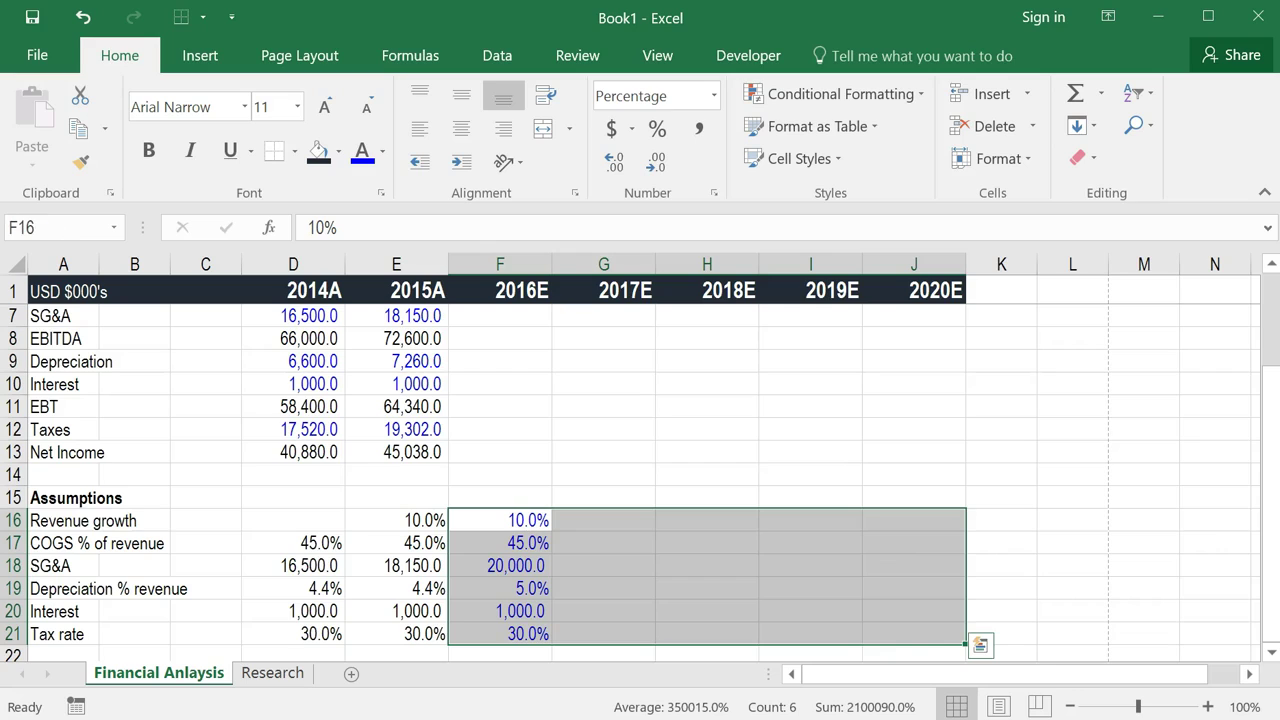
{"action": "key", "text": "ctrl+r"}
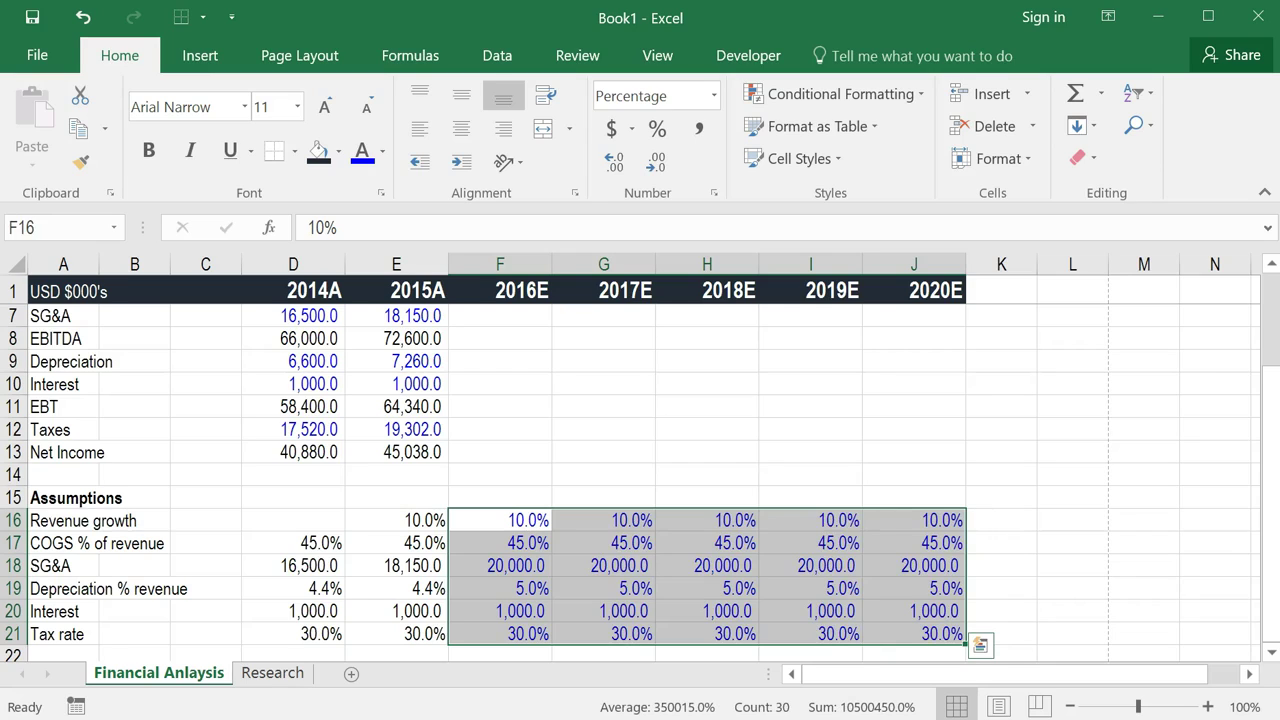
- Calculate the 2016E revenue in F4 from the prior year's revenue and the growth assumption with =E4*(1+F16)
{"action": "key", "text": "Left"}
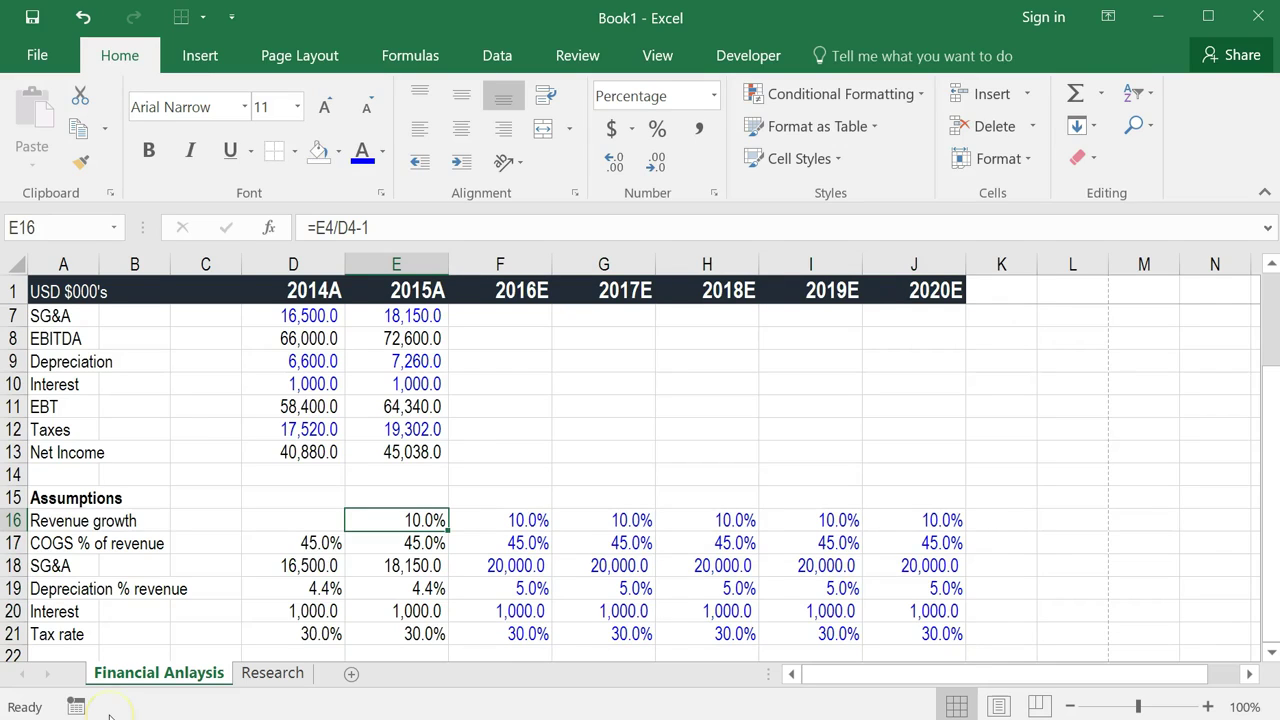
{"action": "key", "text": "Right"}
{"action": "key", "text": "Up"}
{"action": "key", "text": "Up"}
{"action": "key", "text": "Up"}
{"action": "key", "text": "Up"}
{"action": "key", "text": "Up"}
{"action": "key", "text": "Up"}
{"action": "key", "text": "Up"}
{"action": "key", "text": "Up"}
{"action": "key", "text": "Up"}
{"action": "key", "text": "Up"}
{"action": "key", "text": "Up"}
{"action": "key", "text": "Up"}
{"action": "key", "text": "Up"}
{"action": "key", "text": "Up"}
{"action": "key", "text": "Up"}
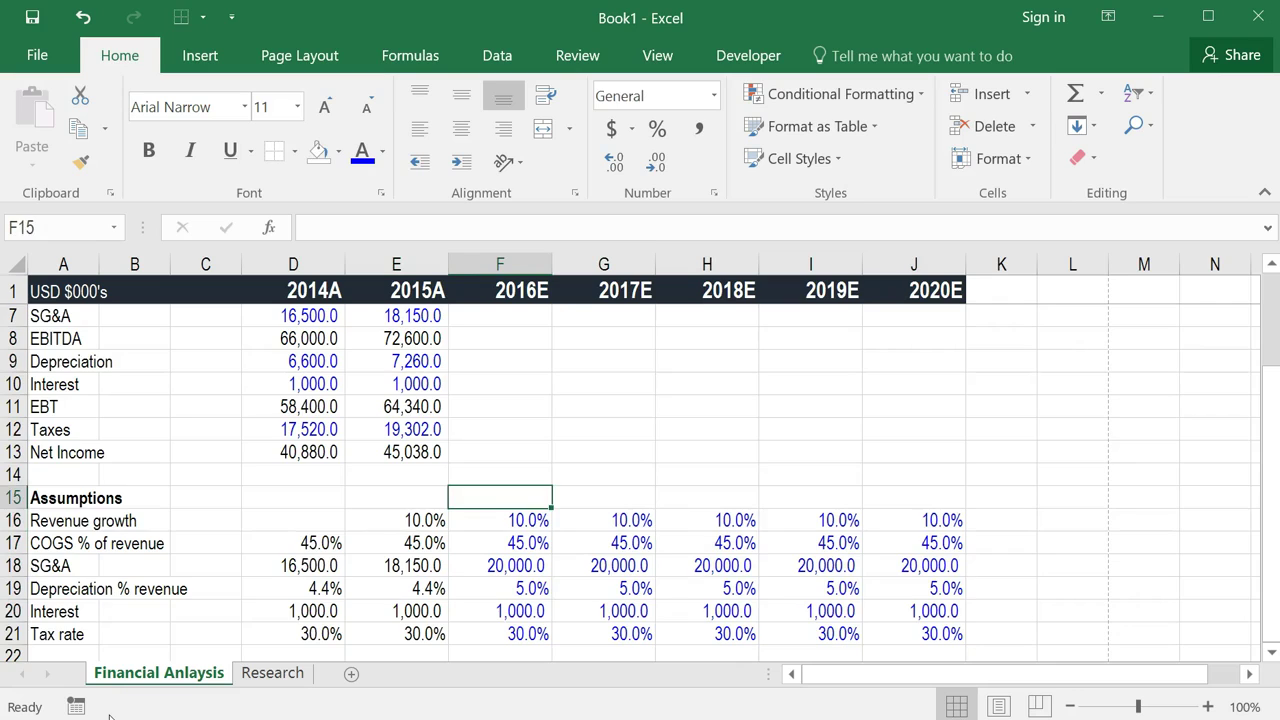
{"action": "key", "text": "Down"}
{"action": "key", "text": "Down"}
{"action": "key", "text": "Down"}
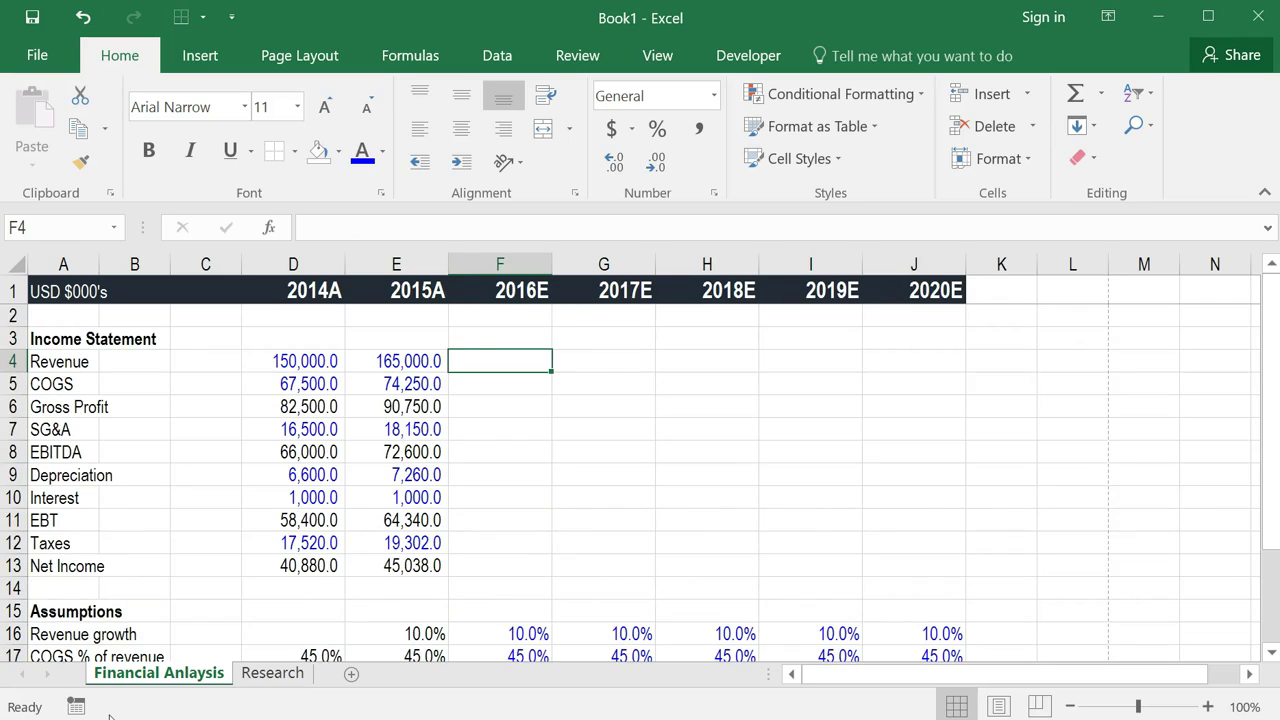
{"action": "type", "text": "="}
{"action": "key", "text": "Left"}
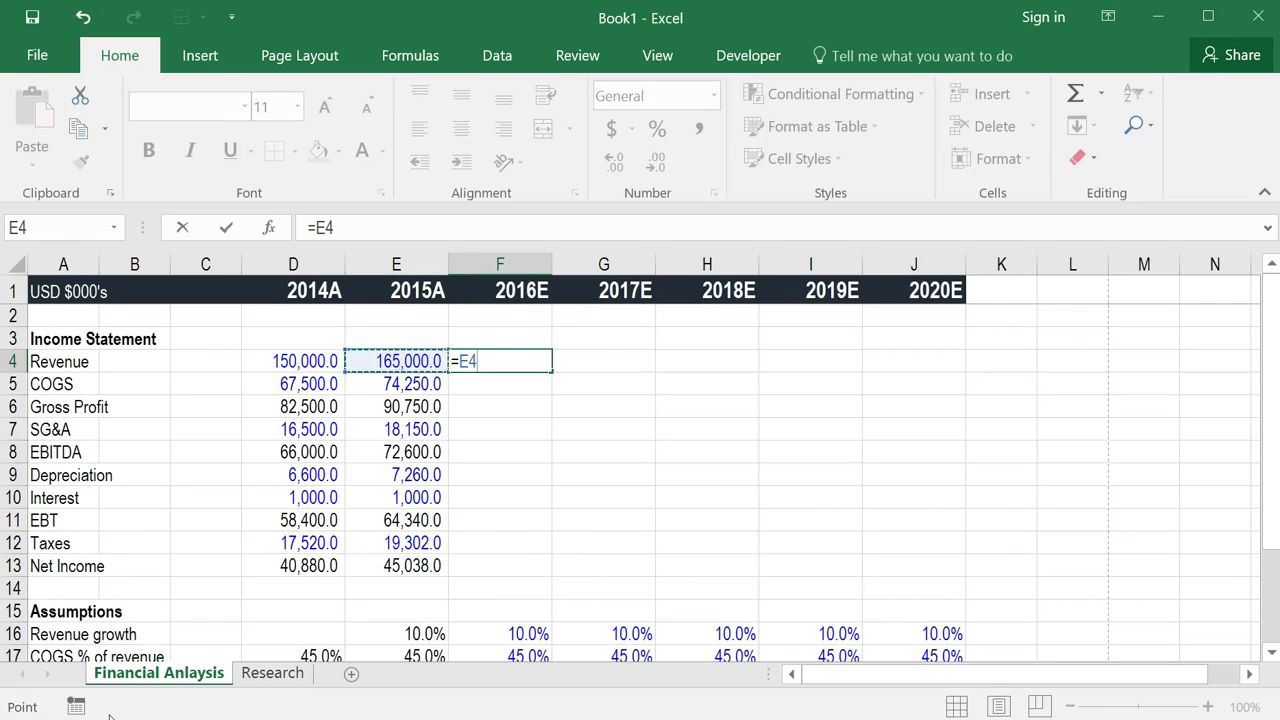
{"action": "type", "text": "*("}
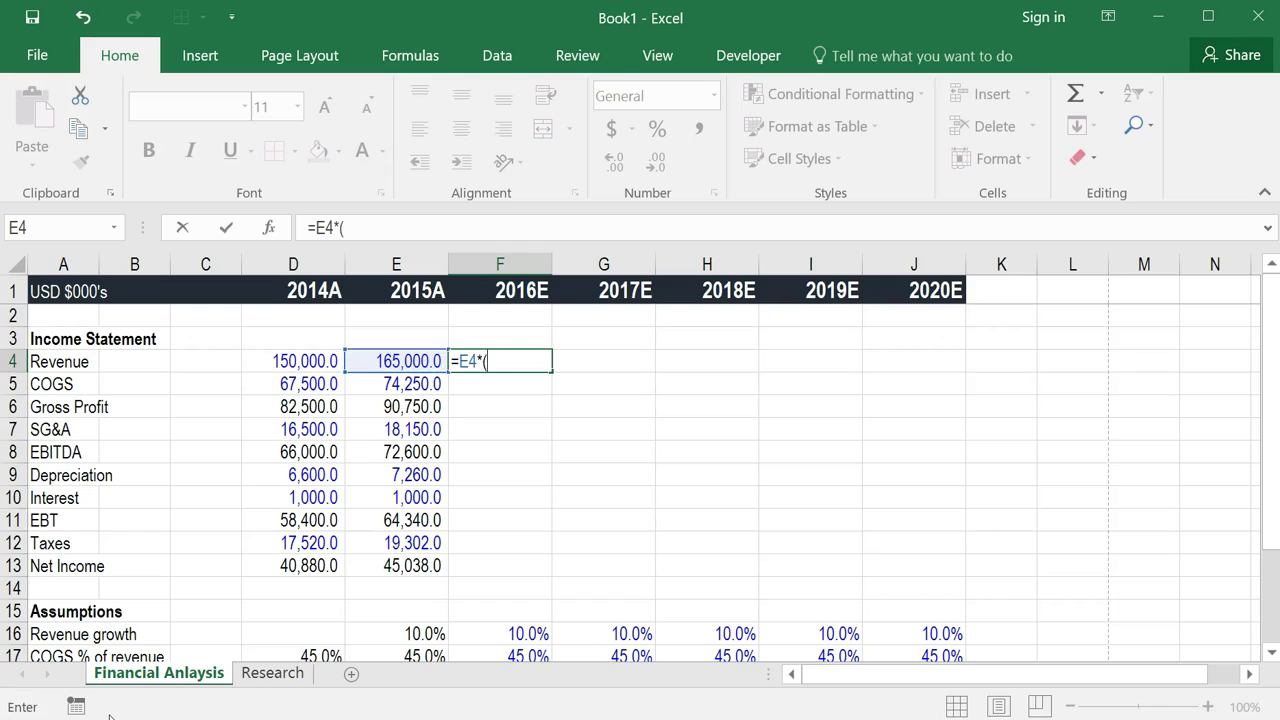
{"action": "type", "text": "1+"}
{"action": "key", "text": "Down"}
{"action": "key", "text": "Down"}
{"action": "key", "text": "Down"}
{"action": "key", "text": "Down"}
{"action": "key", "text": "Down"}
{"action": "key", "text": "Down"}
{"action": "key", "text": "Down"}
{"action": "key", "text": "Down"}
{"action": "key", "text": "Down"}
{"action": "key", "text": "Down"}
{"action": "key", "text": "Down"}
{"action": "key", "text": "Down"}
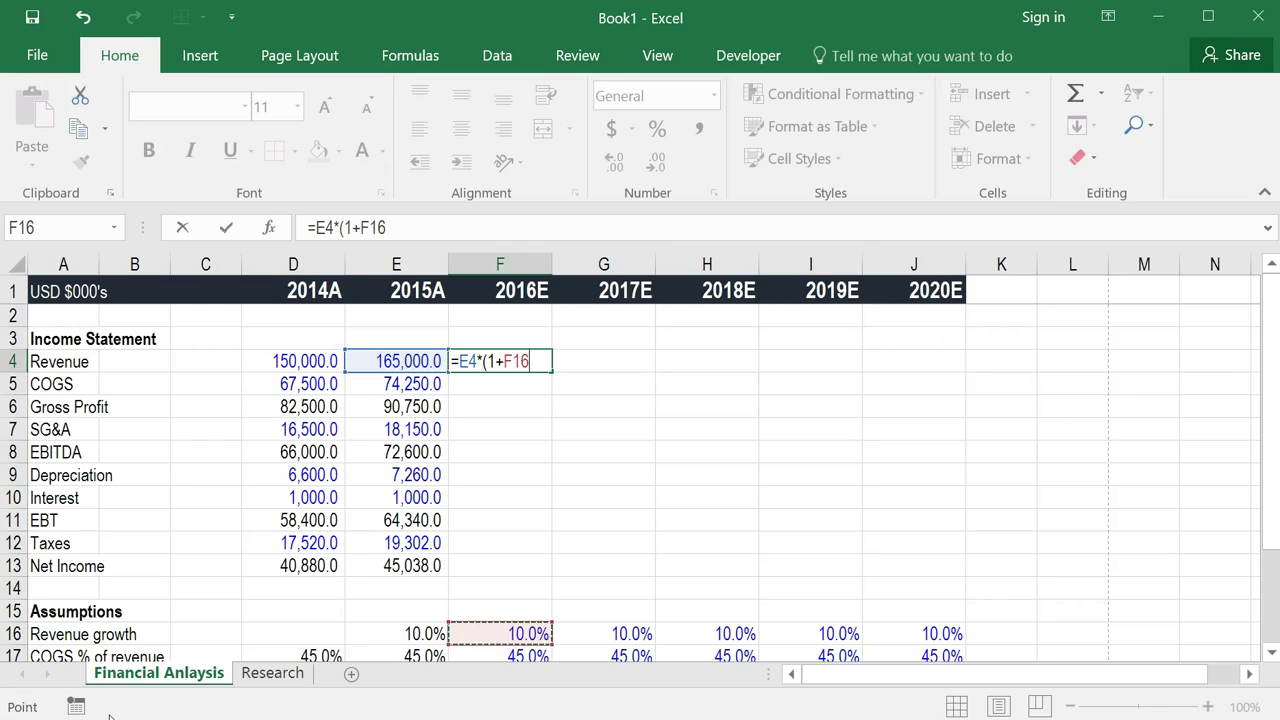
{"action": "type", "text": ")"}
{"action": "key", "text": "ctrl+Return"}
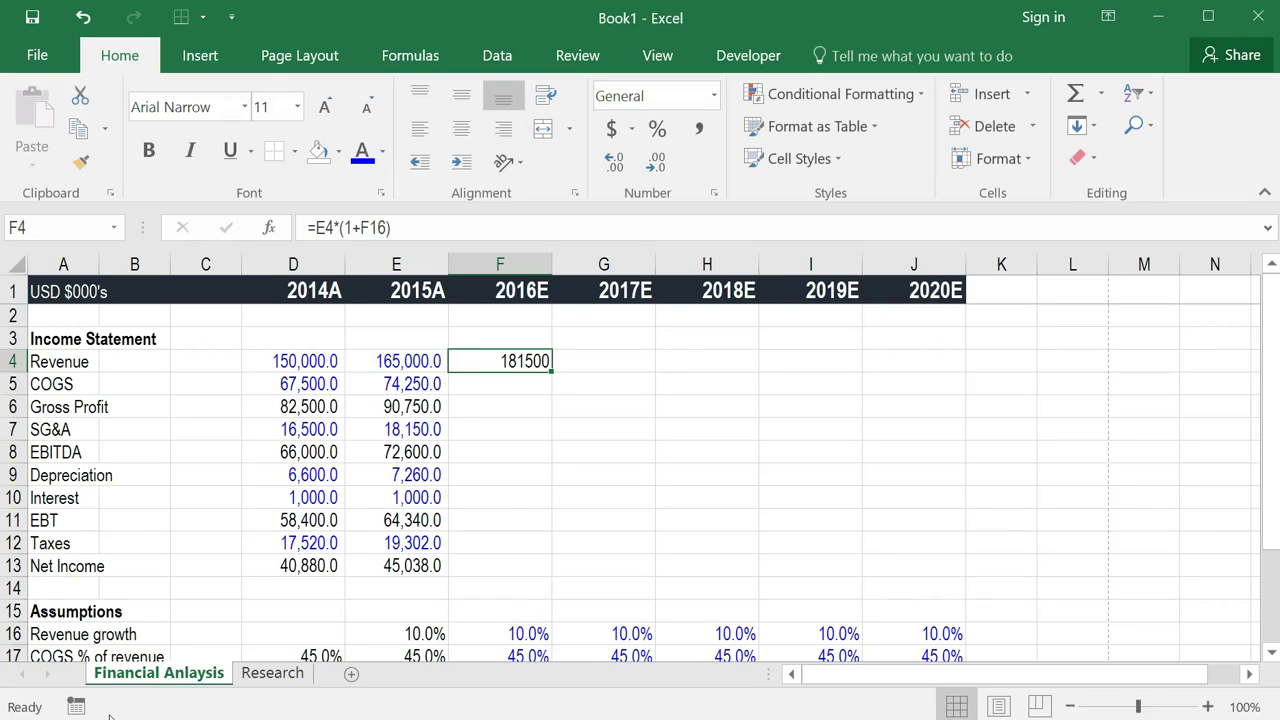
- Copy only the formats of the 2015A gross profit in E6 to the forecast range F4:J13
{"action": "key", "text": "Down"}
{"action": "key", "text": "Left"}
{"action": "key", "text": "Down"}
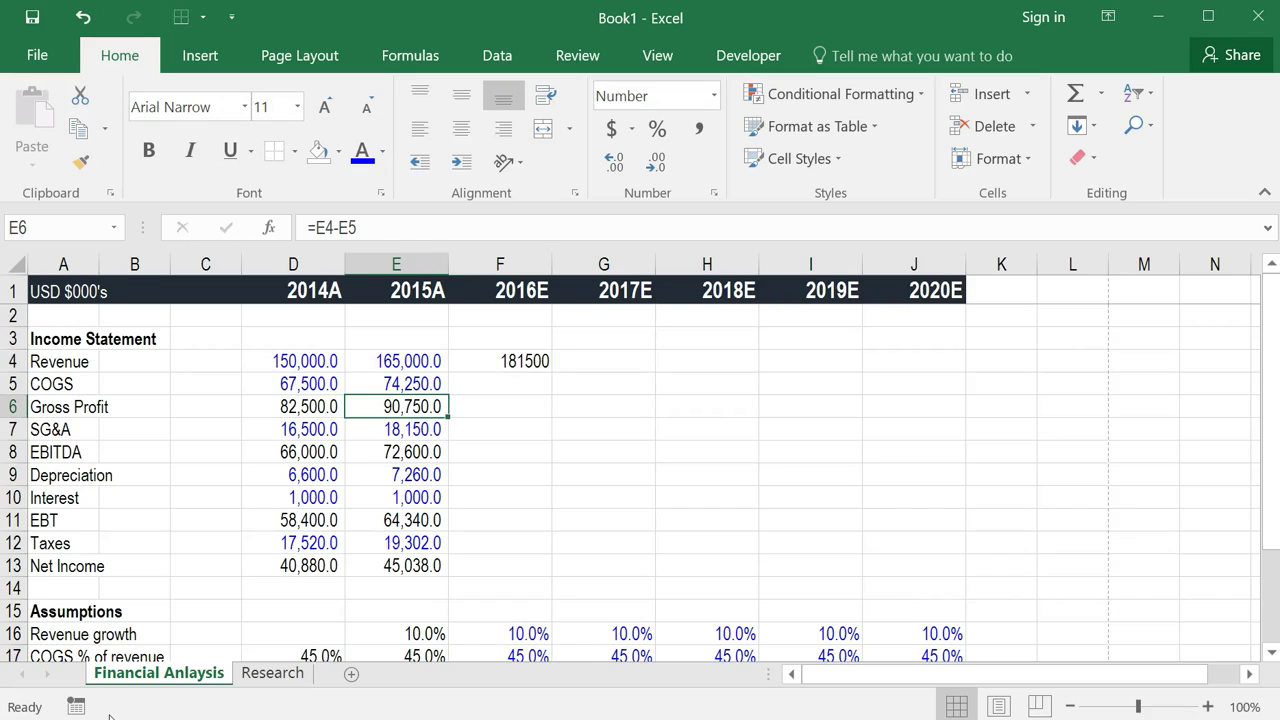
{"action": "key", "text": "ctrl+c"}
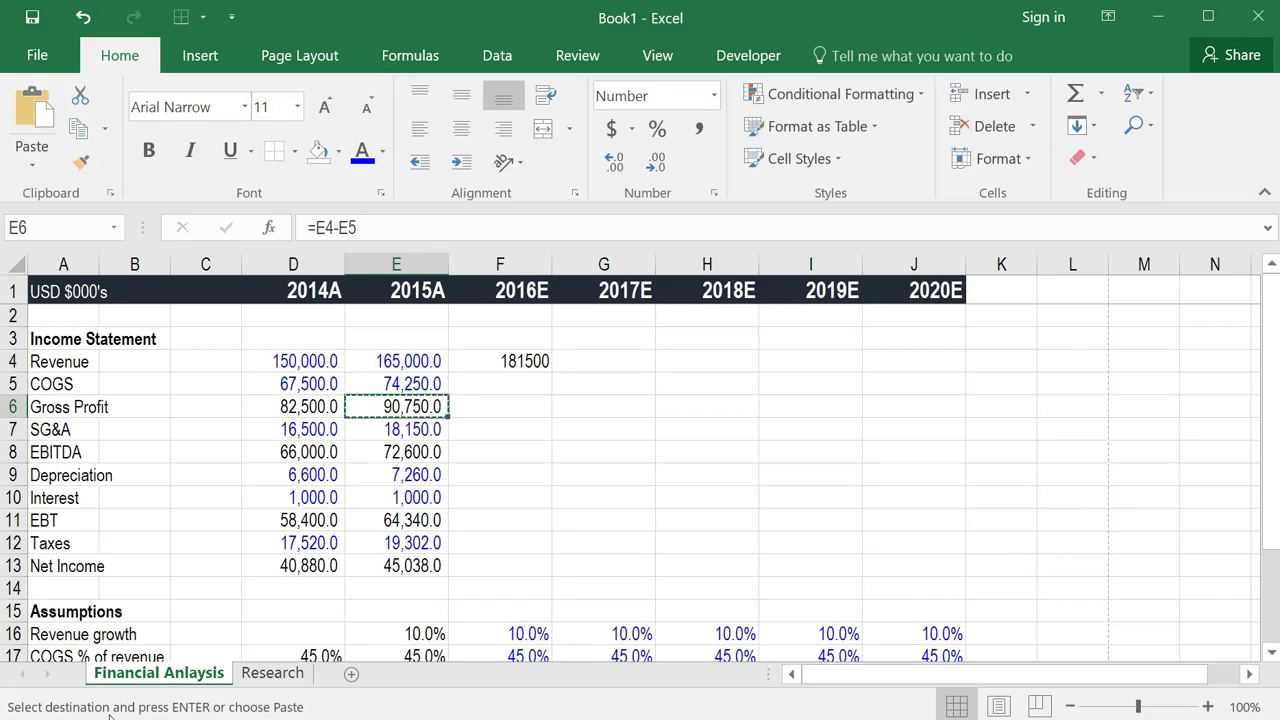
{"action": "key", "text": "Up"}
{"action": "key", "text": "Up"}
{"action": "key", "text": "Right"}
{"action": "key", "text": "shift+Right"}
{"action": "key", "text": "shift+Down"}
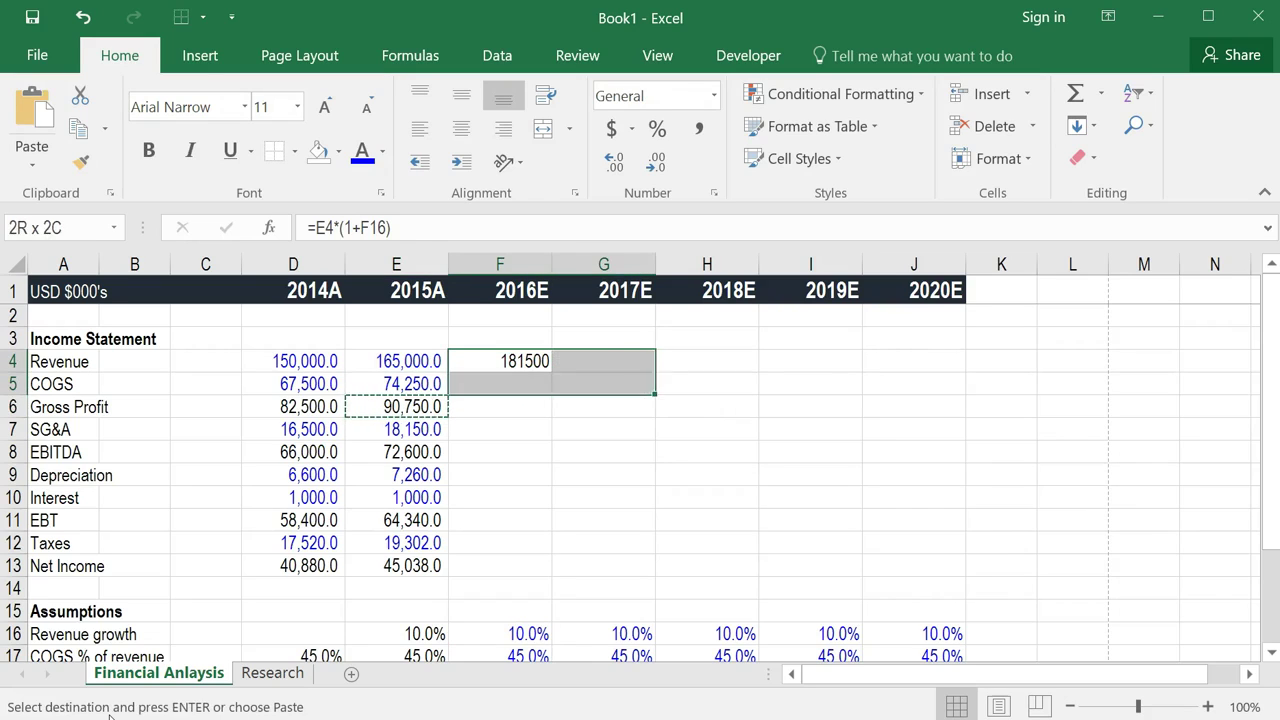
{"action": "key", "text": "shift+Right"}
{"action": "key", "text": "shift+Down"}
{"action": "key", "text": "shift+Right"}
{"action": "key", "text": "shift+Down"}
{"action": "key", "text": "shift+Right"}
{"action": "key", "text": "shift+Down"}
{"action": "key", "text": "shift+Down"}
{"action": "key", "text": "shift+Down"}
{"action": "key", "text": "shift+Down"}
{"action": "key", "text": "shift+Down"}
{"action": "key", "text": "shift+Down"}
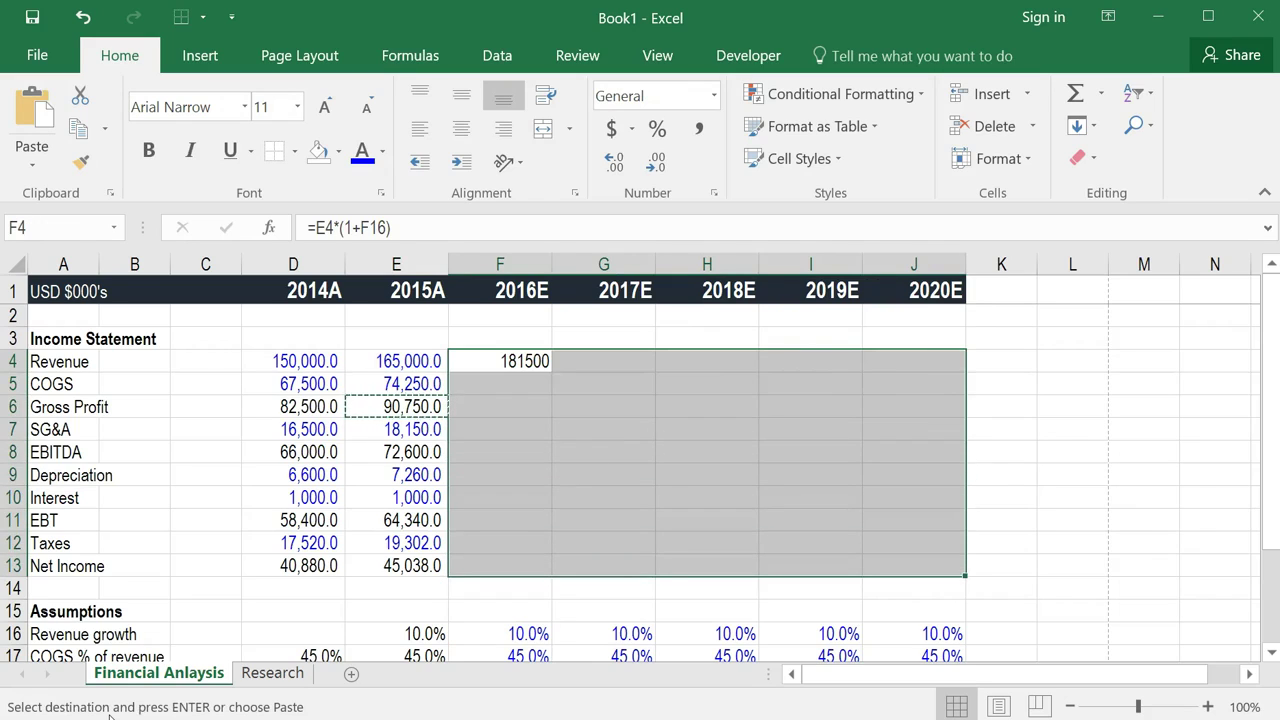
{"action": "key", "text": "alt"}
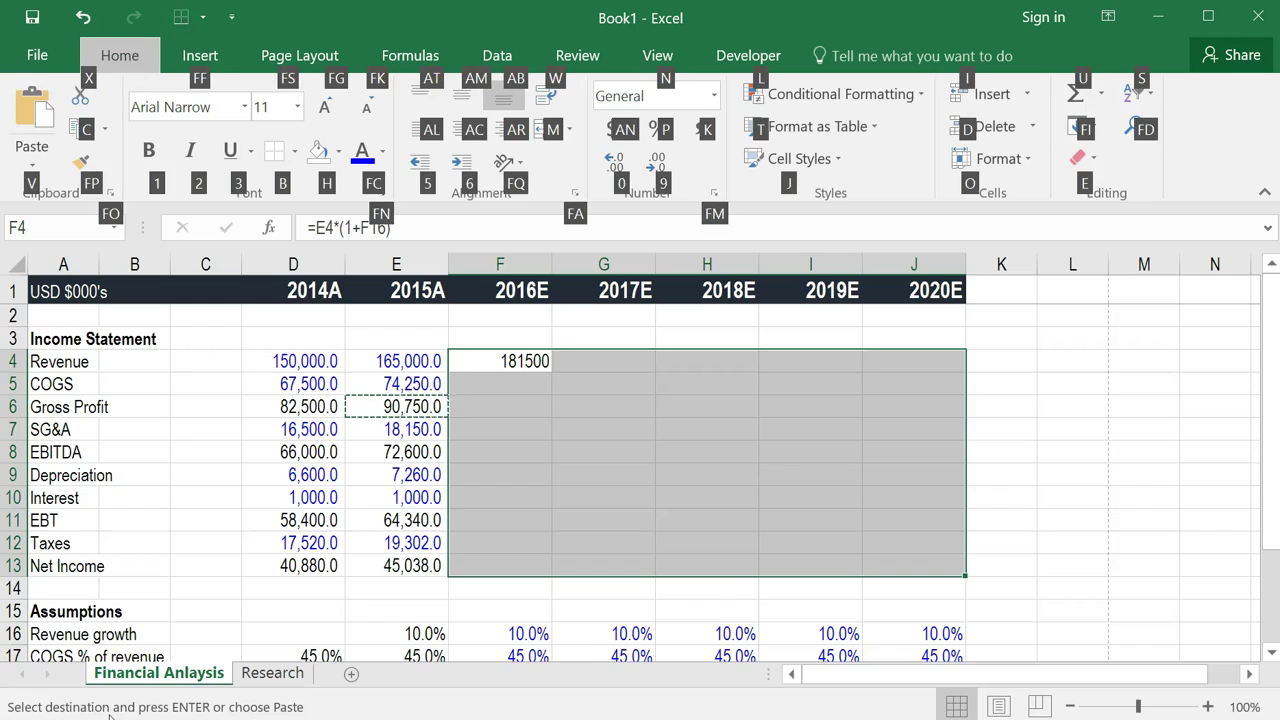
{"action": "key", "text": "v"}
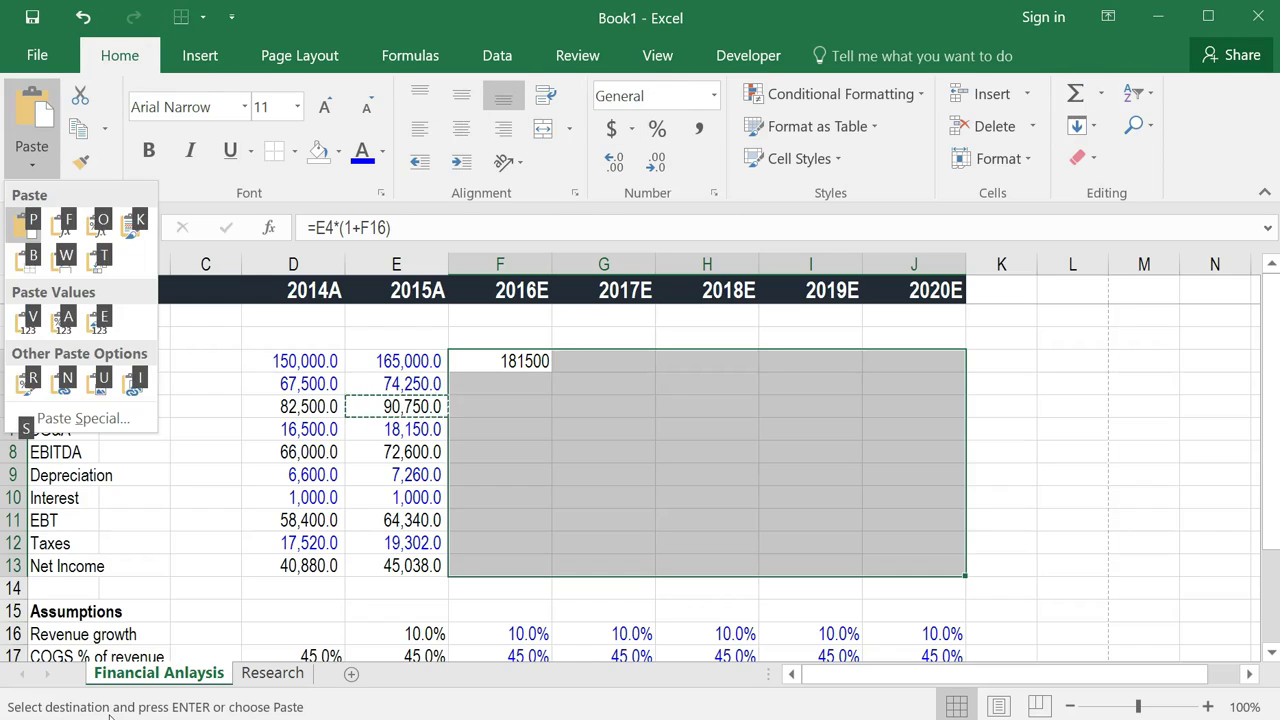
{"action": "key", "text": "s"}
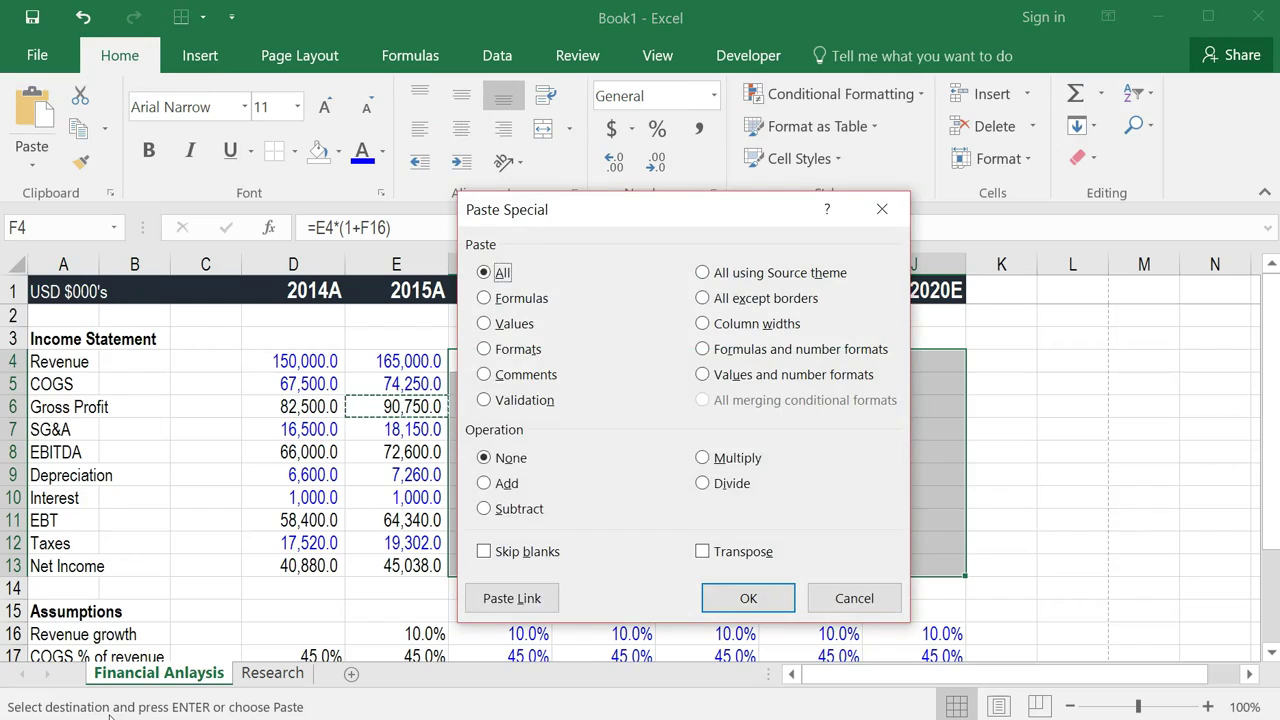
{"action": "key", "text": "t"}
{"action": "key", "text": "Return"}
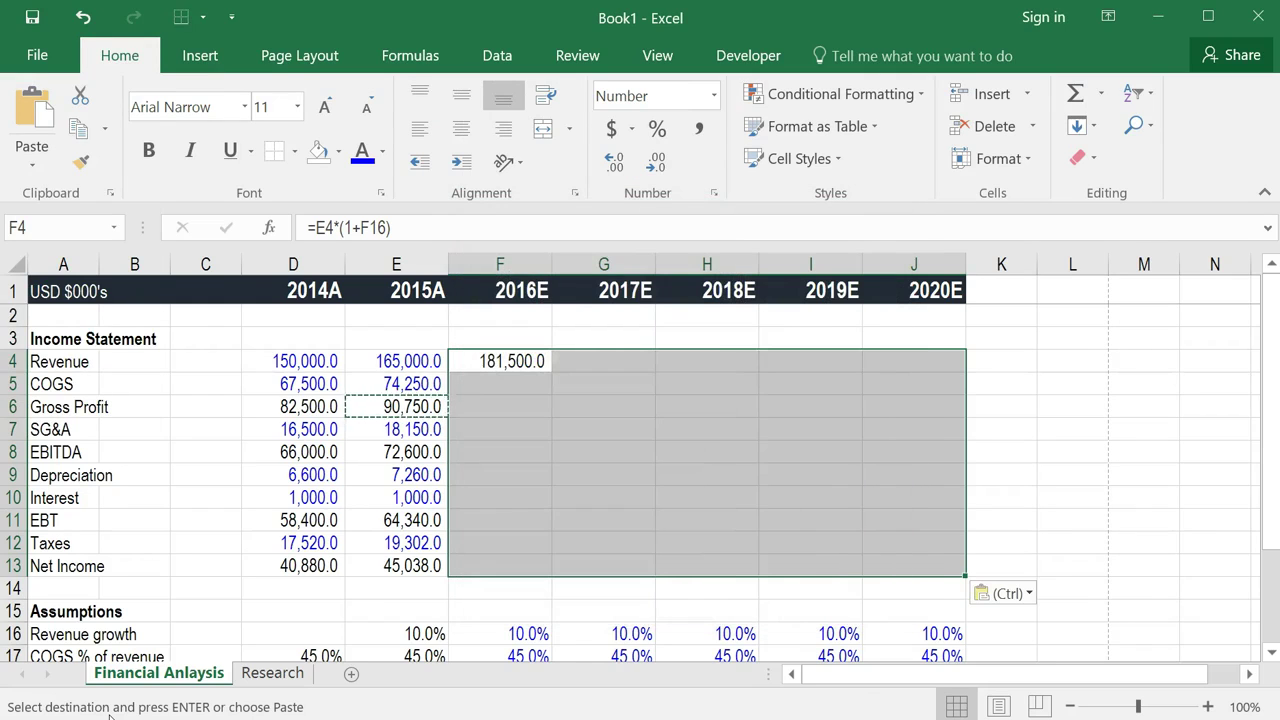
{"action": "key", "text": "Escape"}
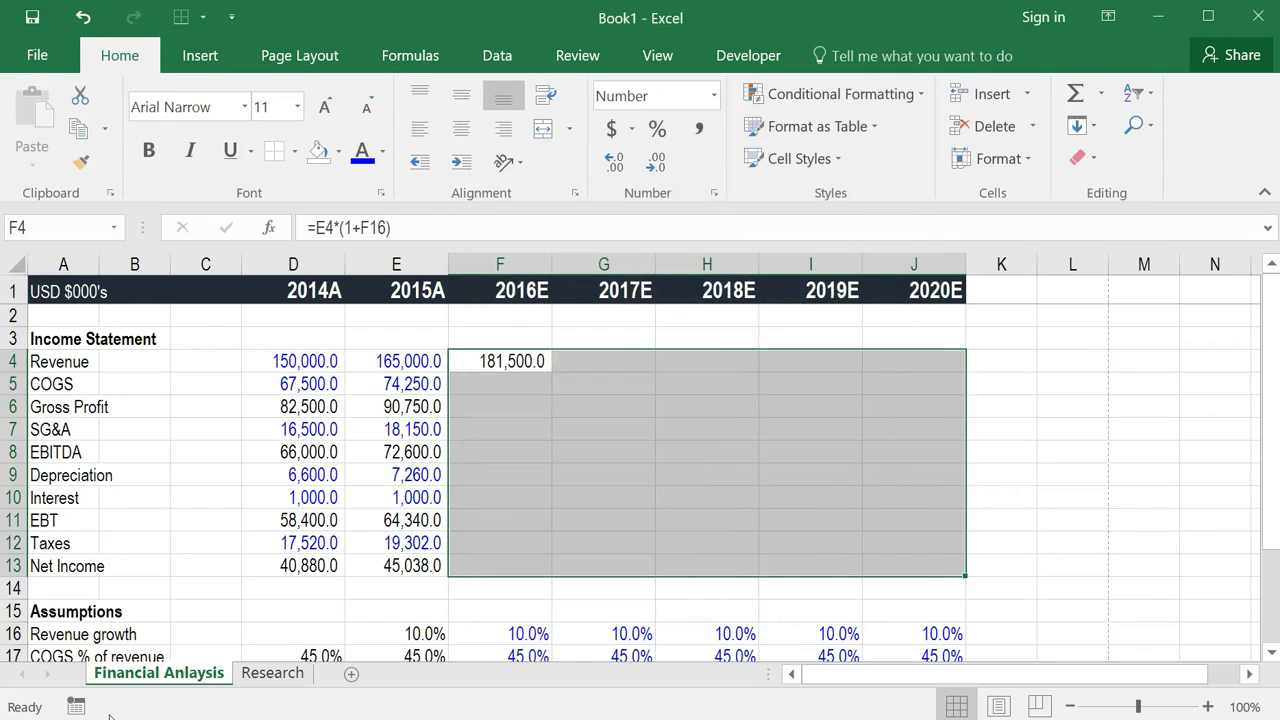
- Calculate the 2016E COGS in F5 from the year's revenue and the COGS percentage assumption with =F4*F17
{"action": "key", "text": "Down"}
{"action": "key", "text": "Right"}
{"action": "key", "text": "Up"}
{"action": "key", "text": "Left"}
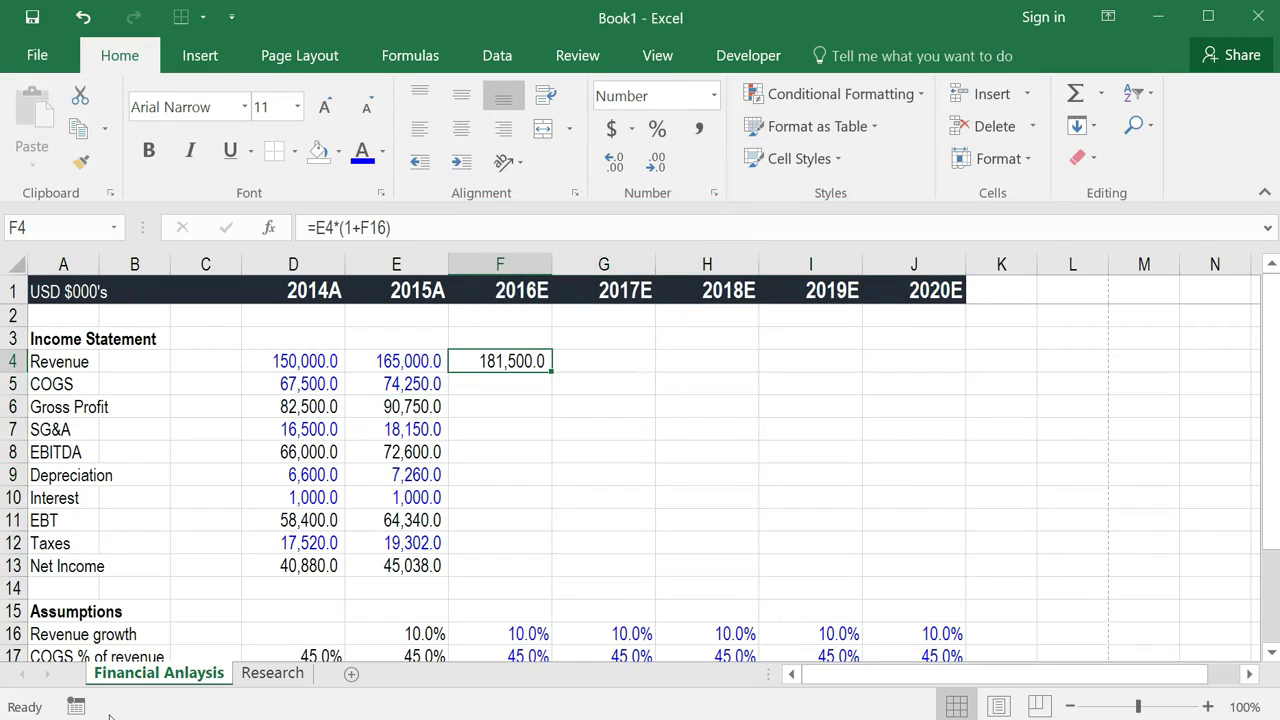
{"action": "key", "text": "Down"}
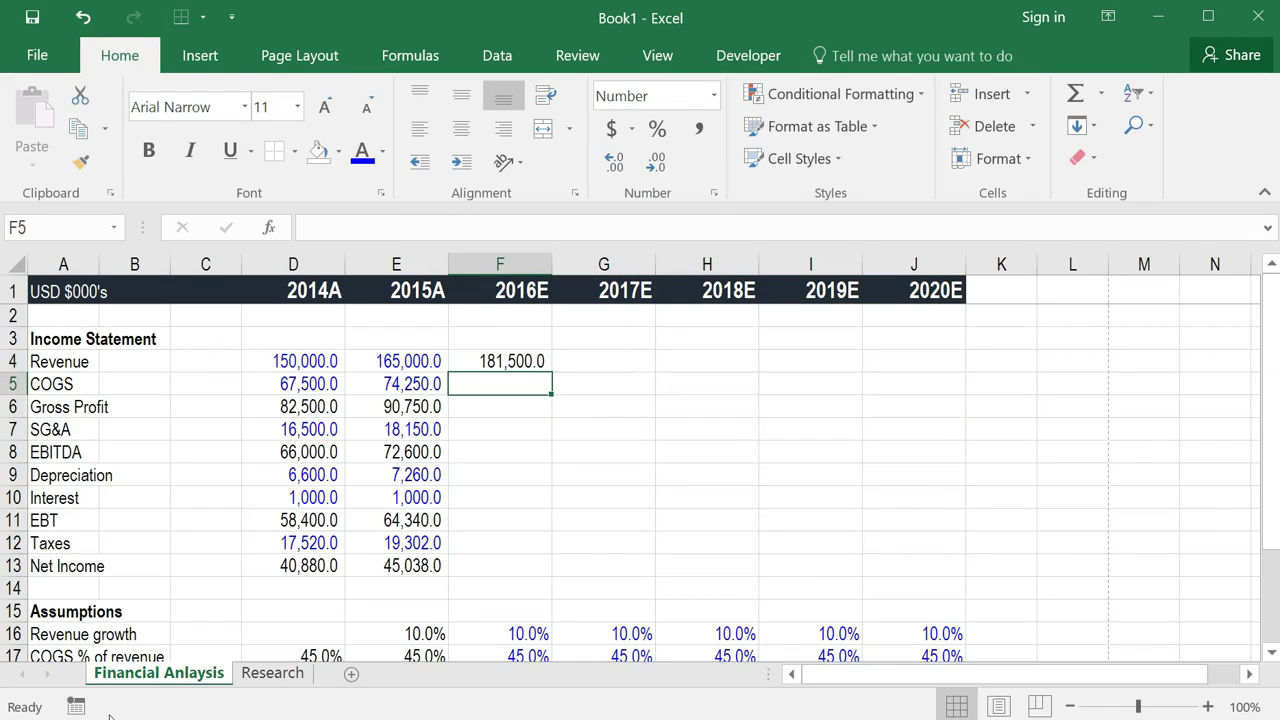
{"action": "type", "text": "="}
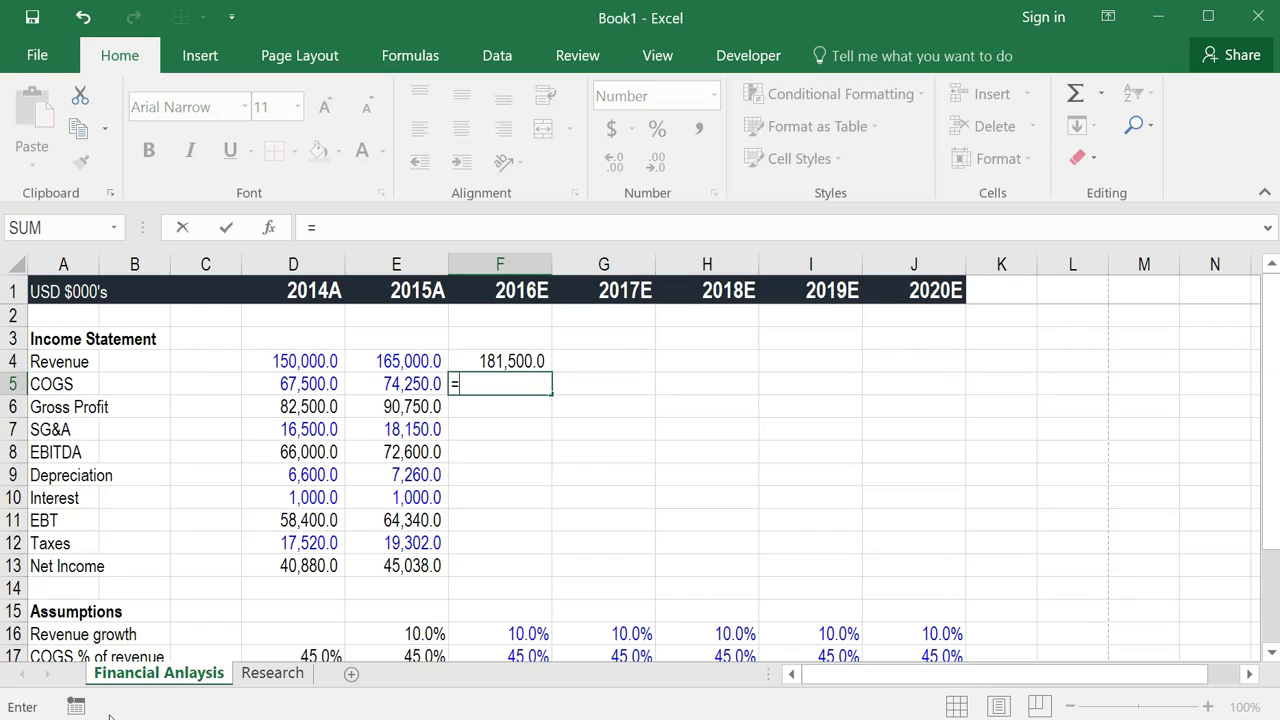
{"action": "key", "text": "Up"}
{"action": "type", "text": "*"}
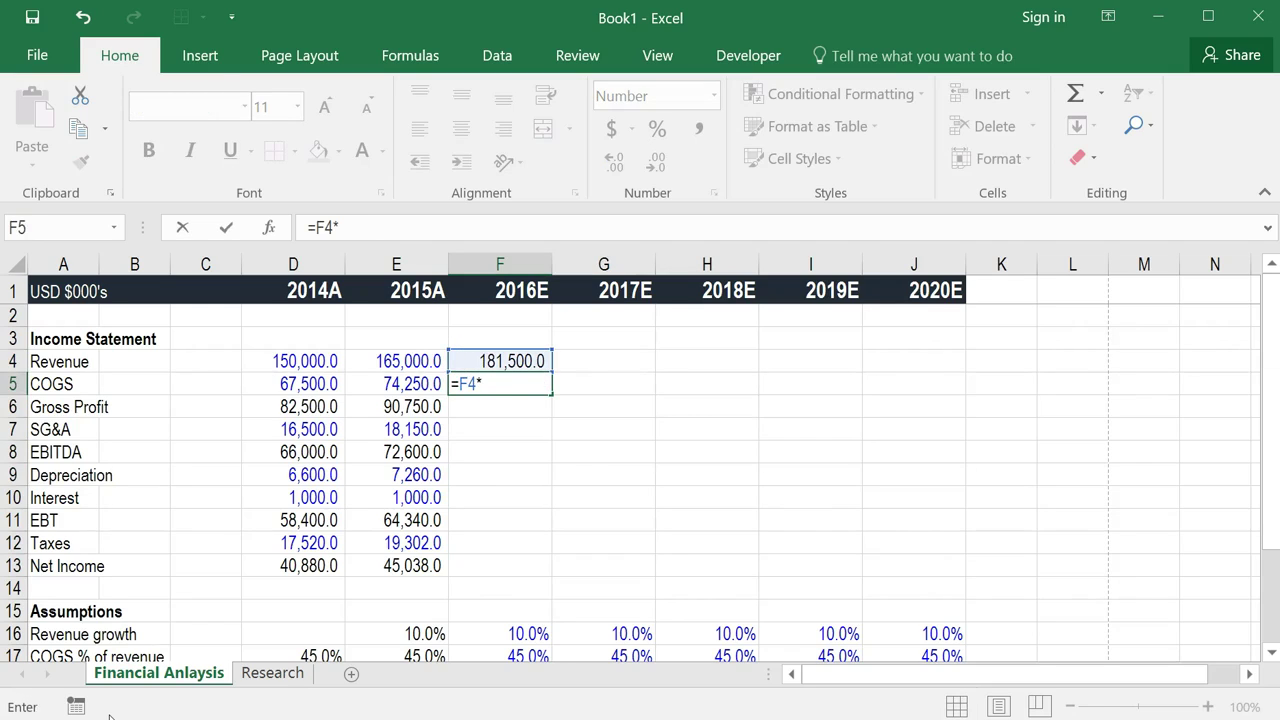
{"action": "key", "text": "ctrl+Down"}
{"action": "key", "text": "Down"}
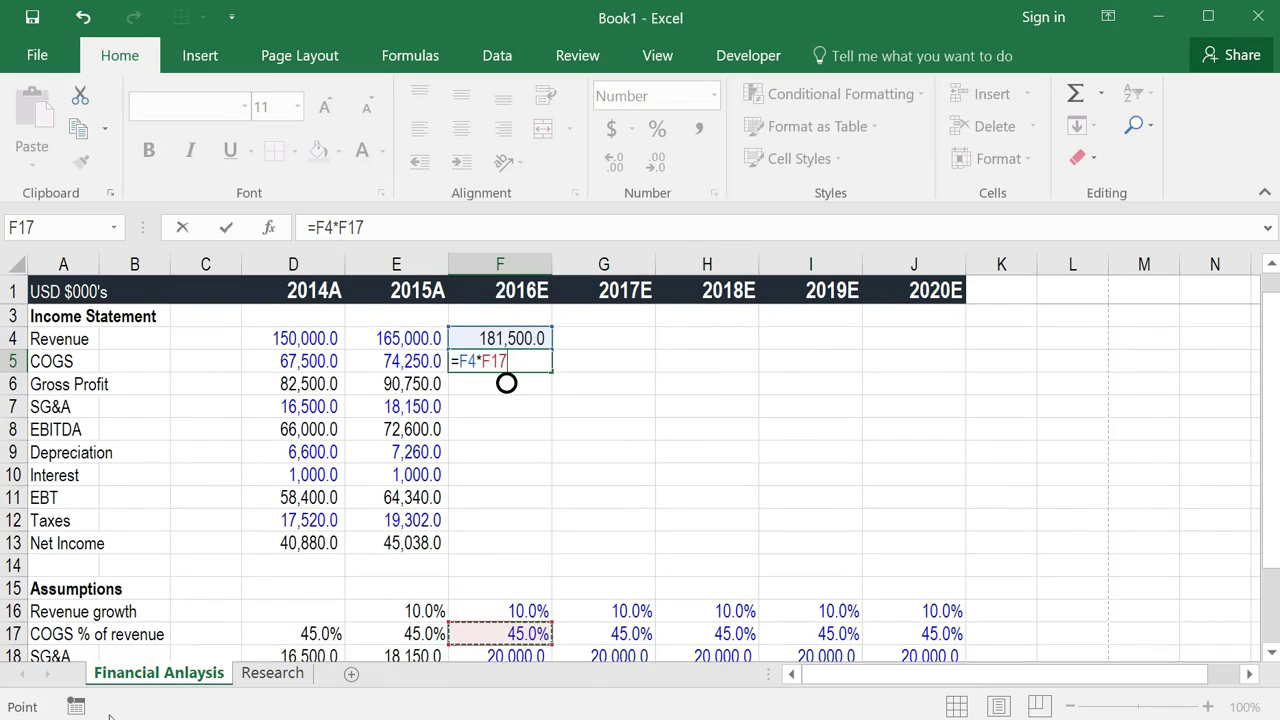
{"action": "key", "text": "ctrl+Return"}
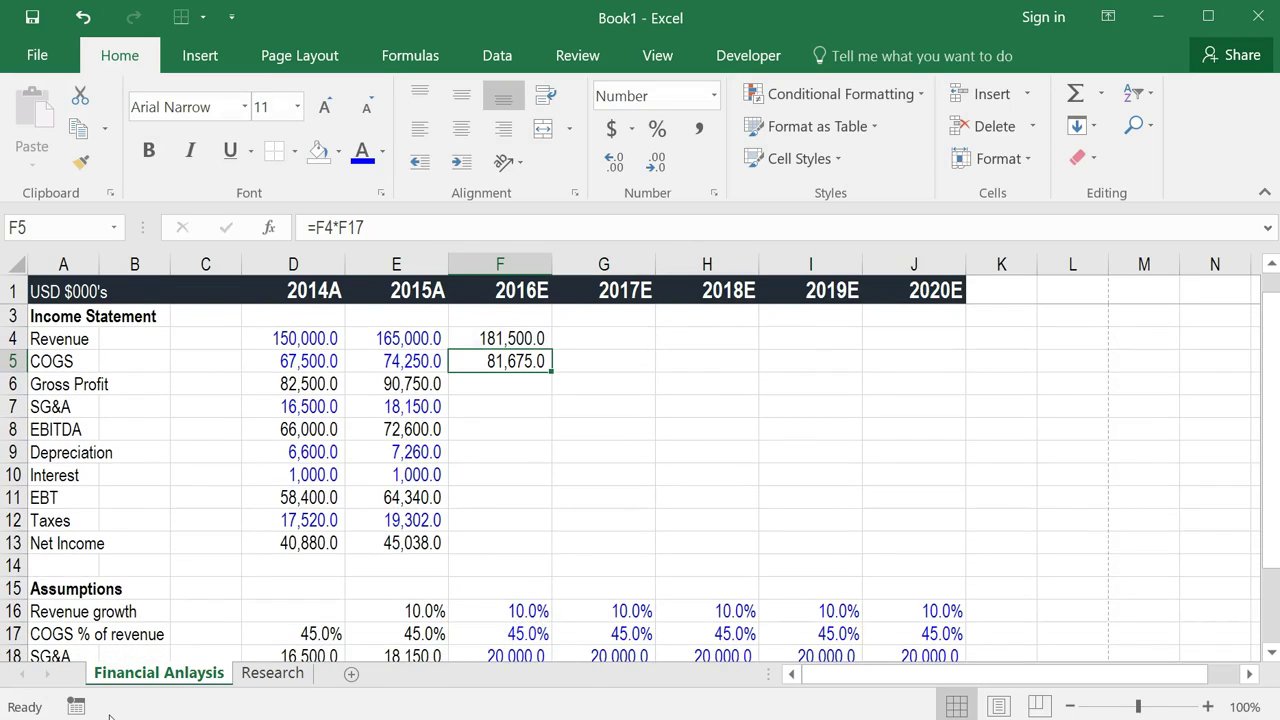
- Fill the 2015A gross profit formula in E6 rightwards into the 2016E cell F6
{"action": "key", "text": "Down"}
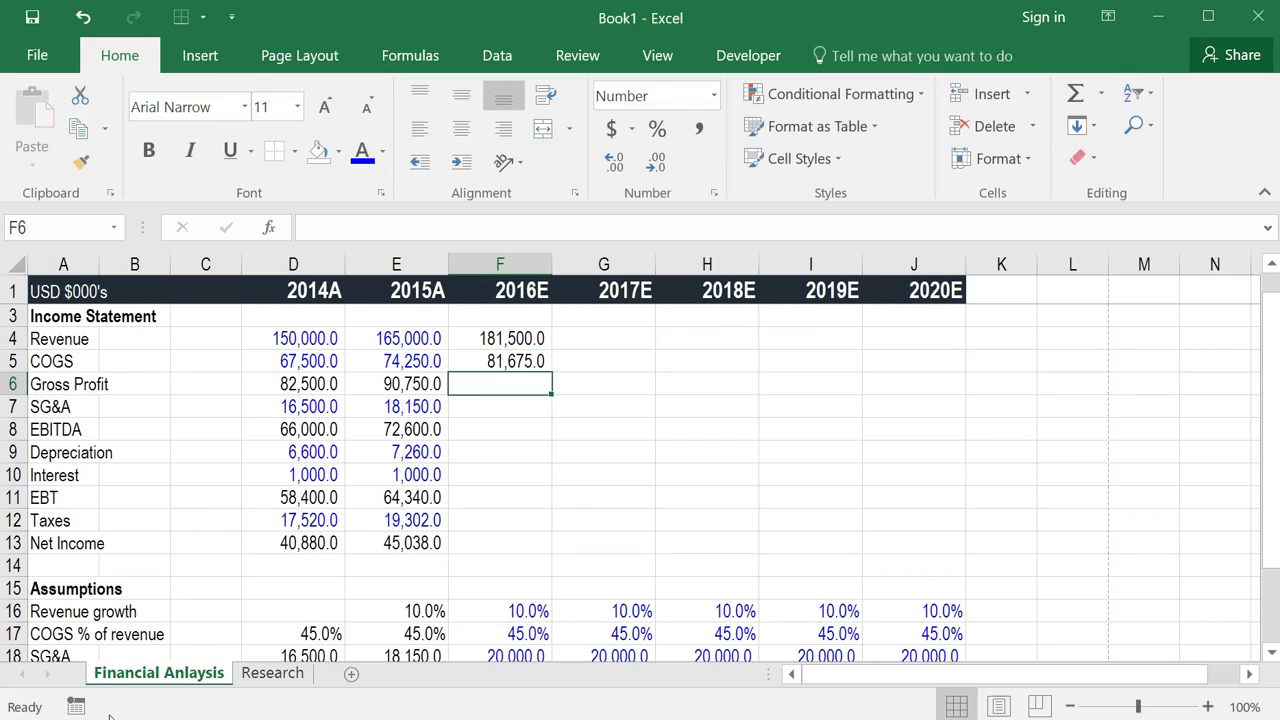
{"action": "key", "text": "Left"}
{"action": "key", "text": "shift+Right"}
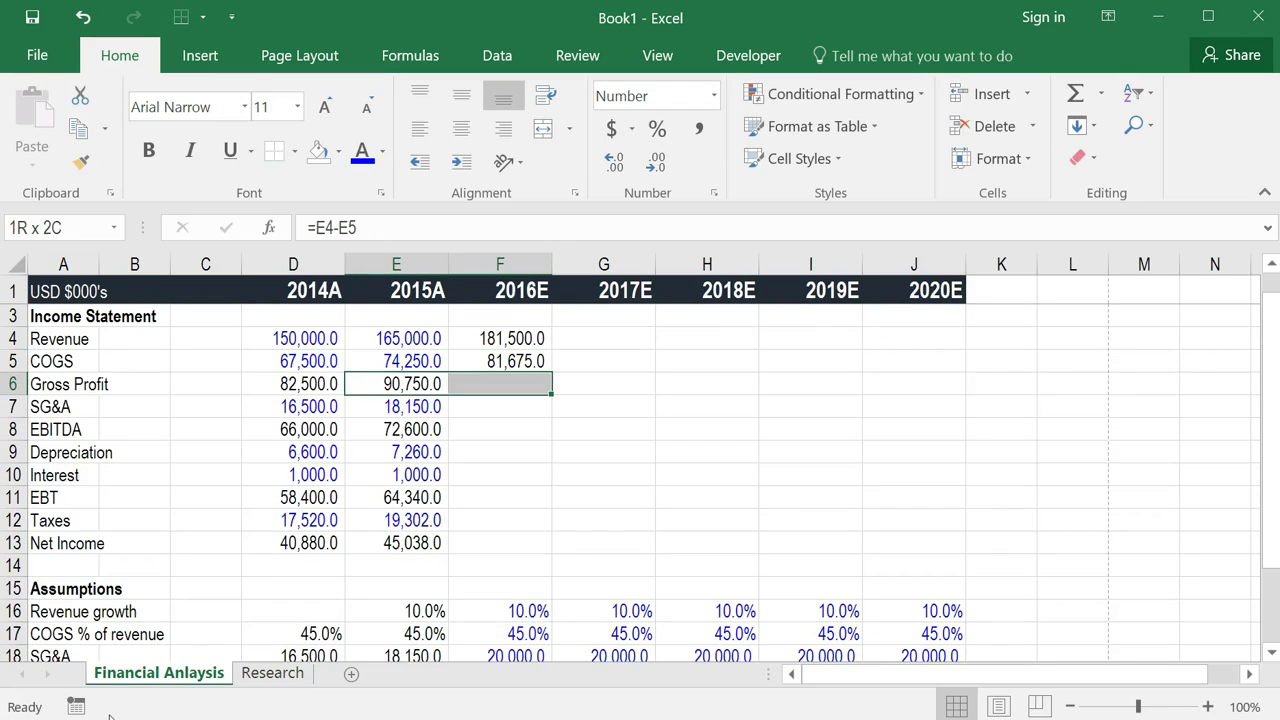
{"action": "key", "text": "ctrl+r"}
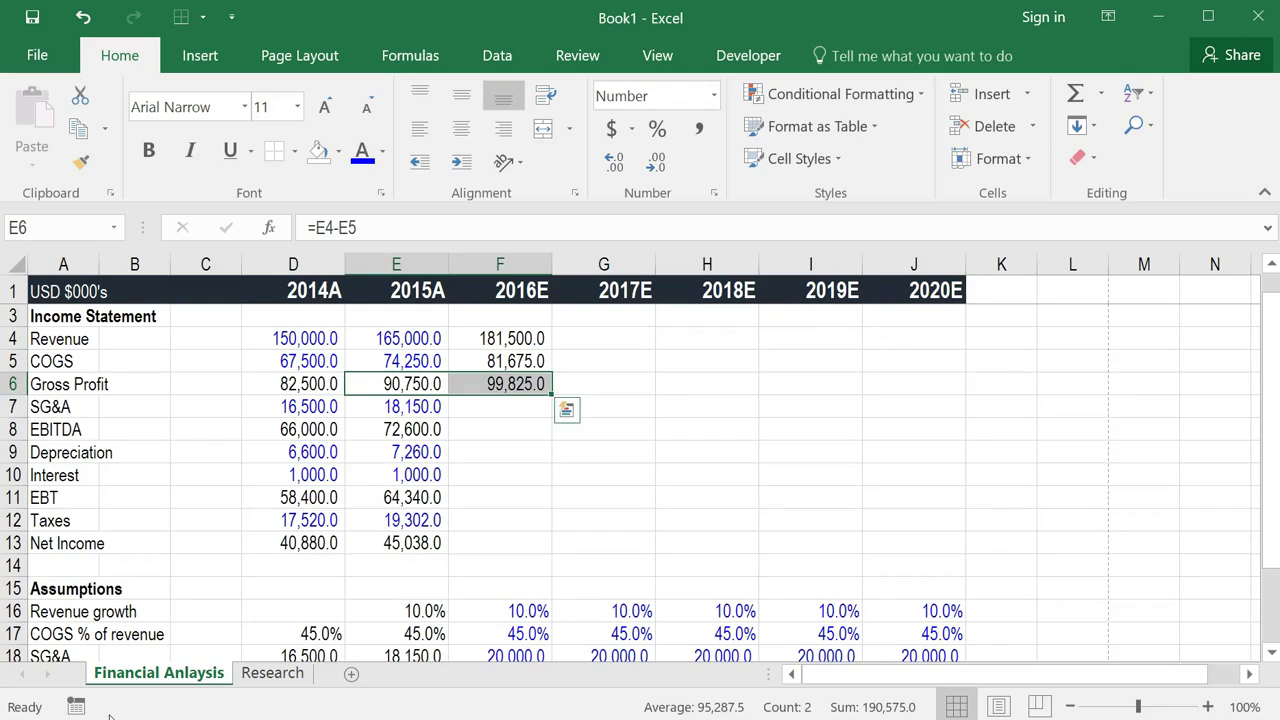
- Link the 2016E SG&A in F7 to its assumption with =F18
{"action": "key", "text": "Down"}
{"action": "key", "text": "Right"}
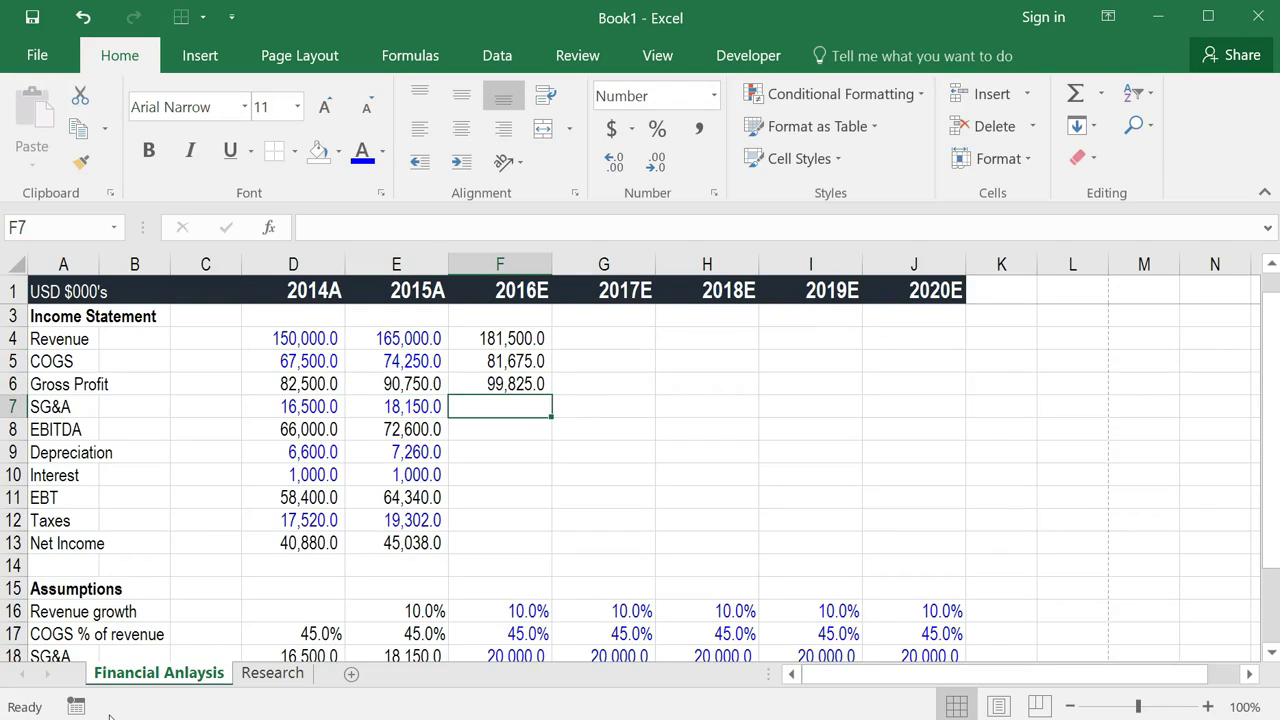
{"action": "type", "text": "="}
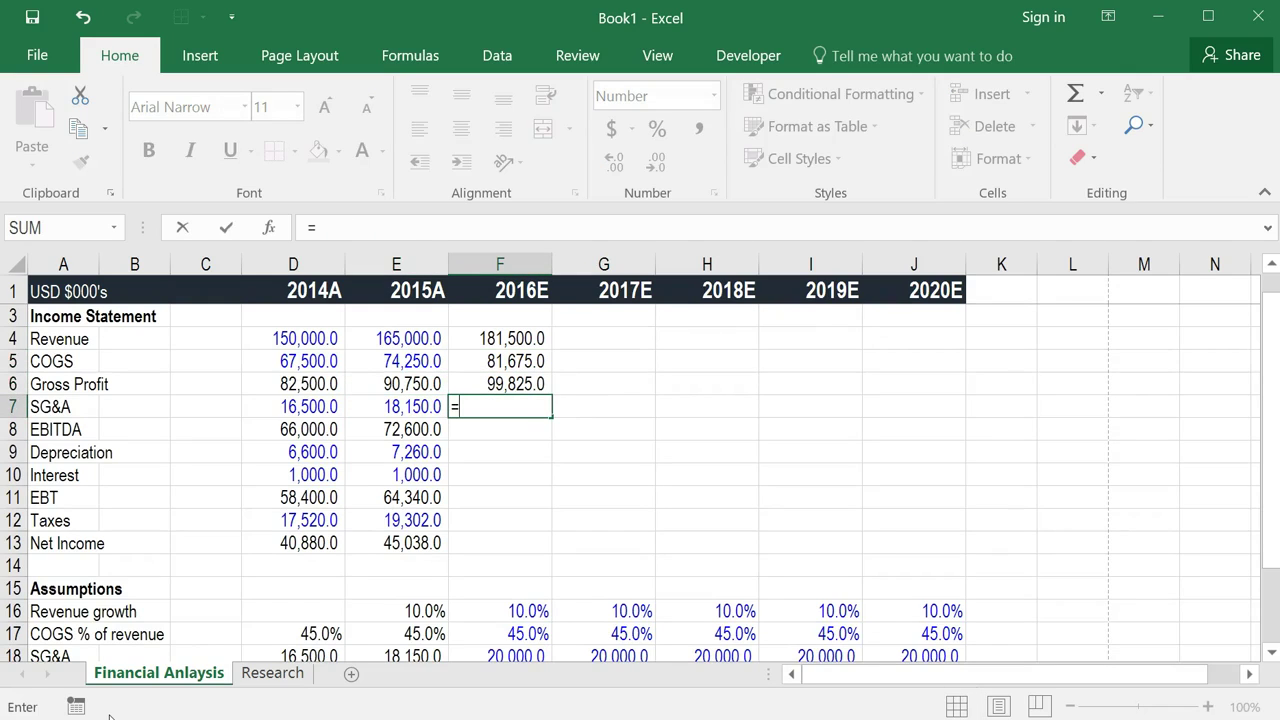
{"action": "key", "text": "ctrl+Down"}
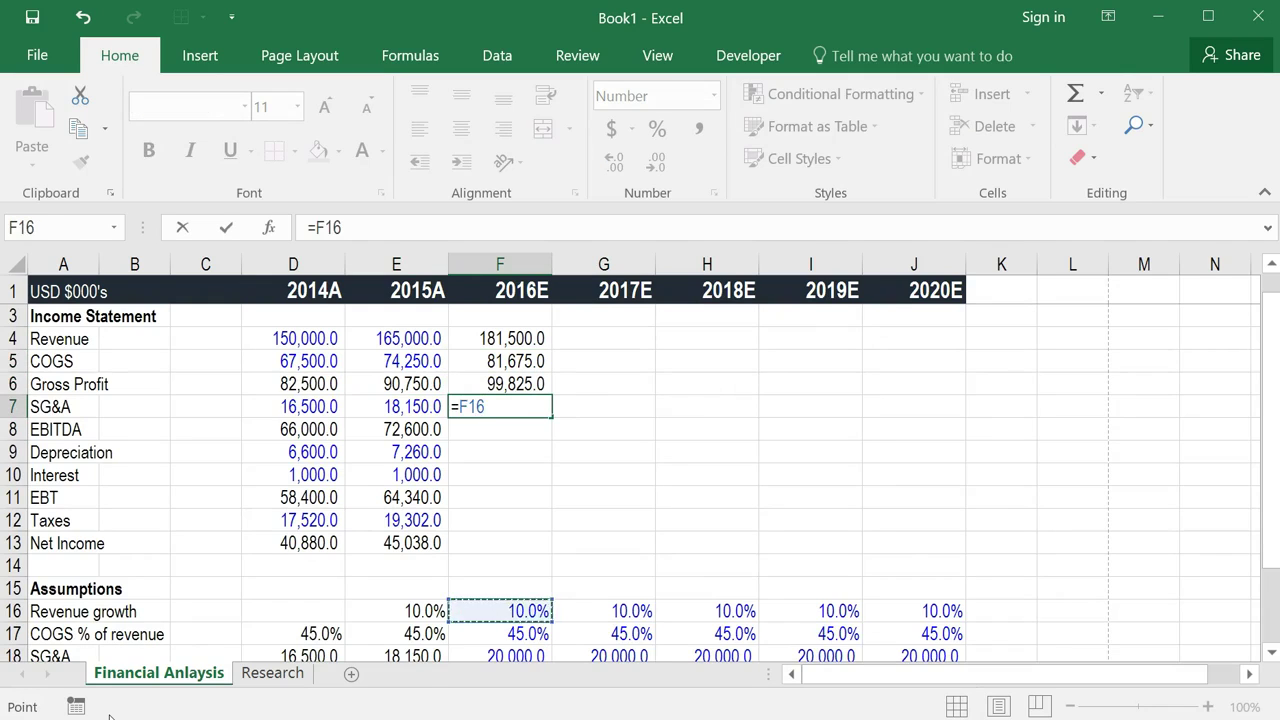
{"action": "key", "text": "Down"}
{"action": "key", "text": "Down"}
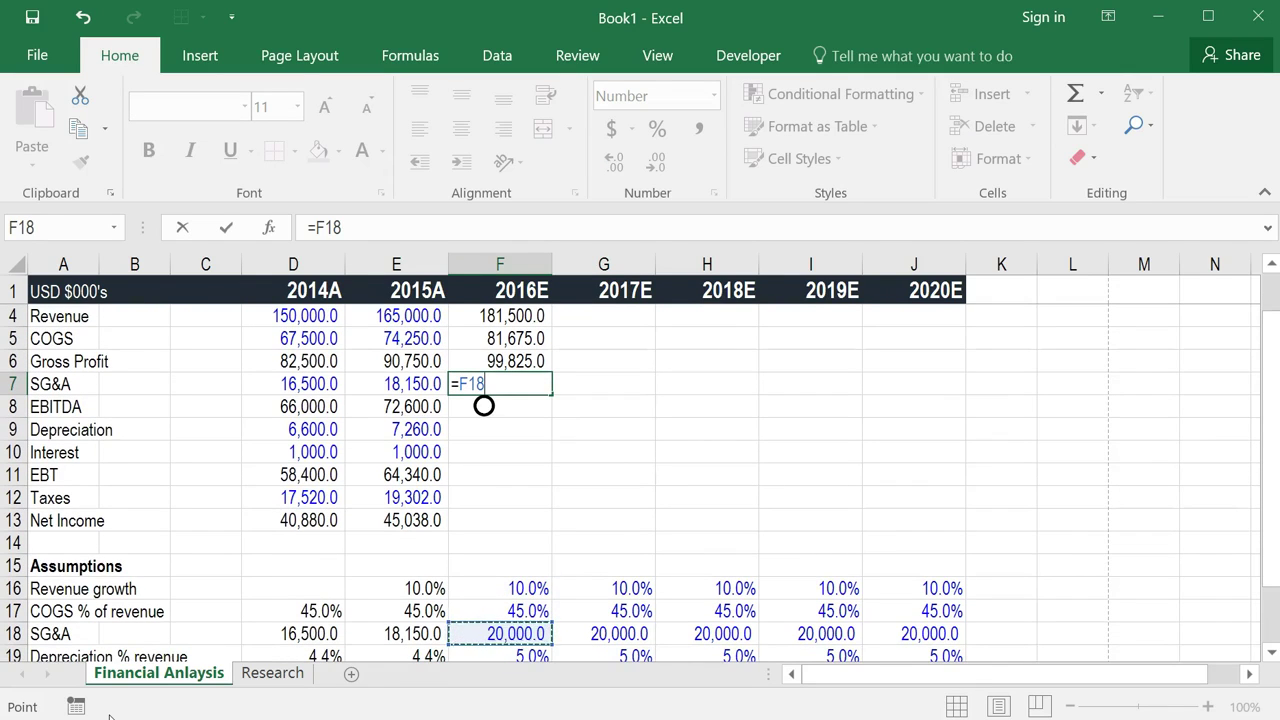
{"action": "key", "text": "ctrl+Return"}
- Fill the 2015A EBITDA formula in E8 rightwards into the 2016E cell F8
{"action": "key", "text": "Down"}
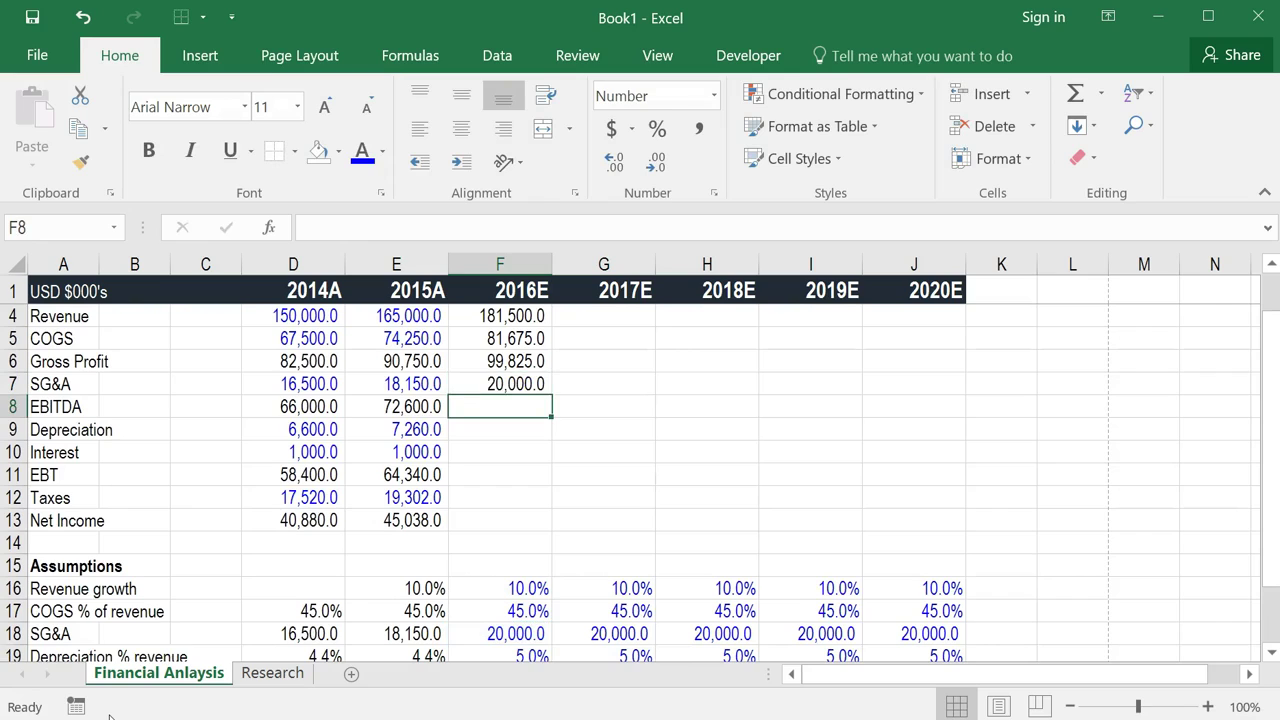
{"action": "key", "text": "Left"}
{"action": "key", "text": "shift+Right"}
{"action": "key", "text": "ctrl+r"}
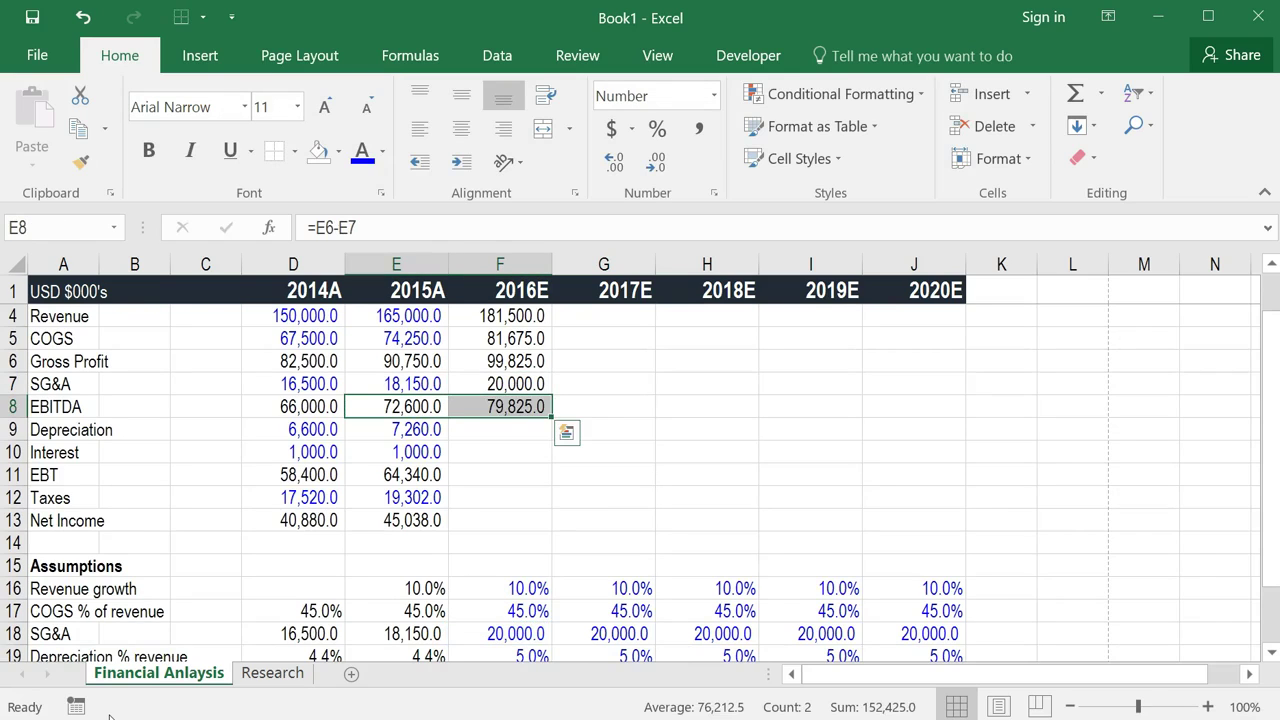
- Calculate the 2016E depreciation in F9 from the year's revenue and the depreciation percentage assumption with =F4*F19
{"action": "key", "text": "Right"}
{"action": "key", "text": "Down"}
{"action": "type", "text": "="}
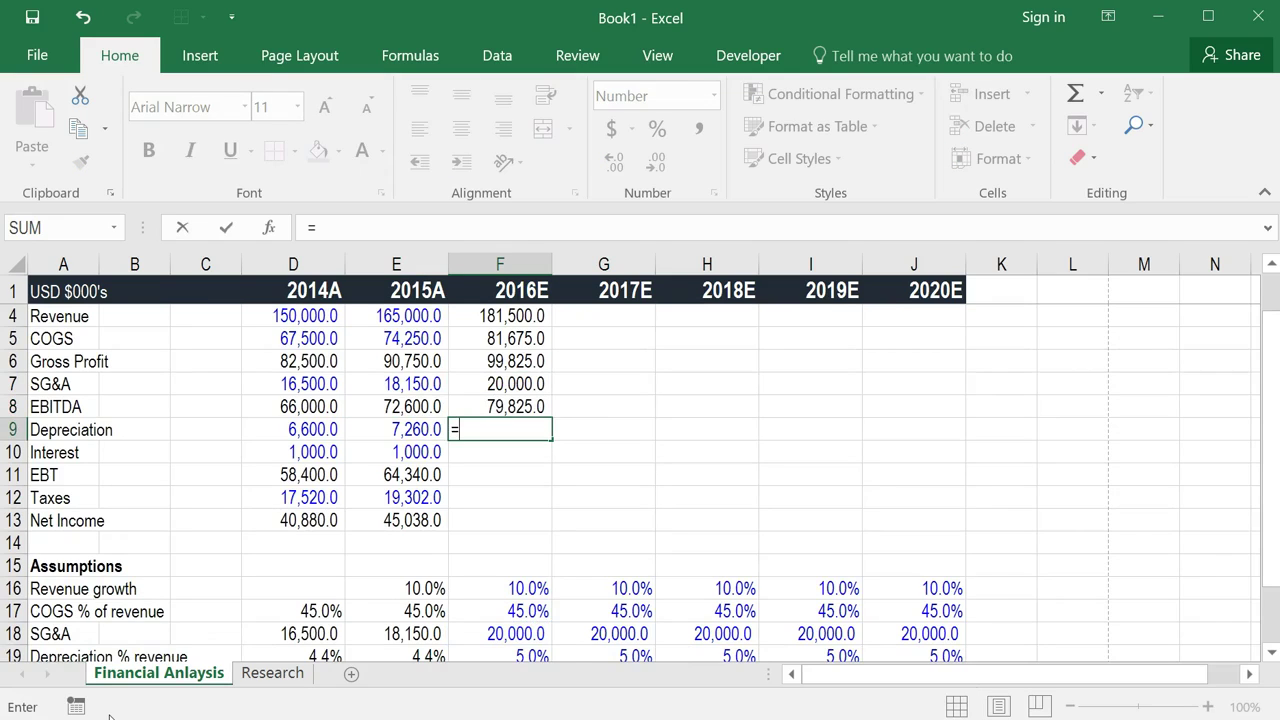
{"action": "key", "text": "Up"}
{"action": "key", "text": "Up"}
{"action": "key", "text": "Up"}
{"action": "key", "text": "Up"}
{"action": "key", "text": "Up"}
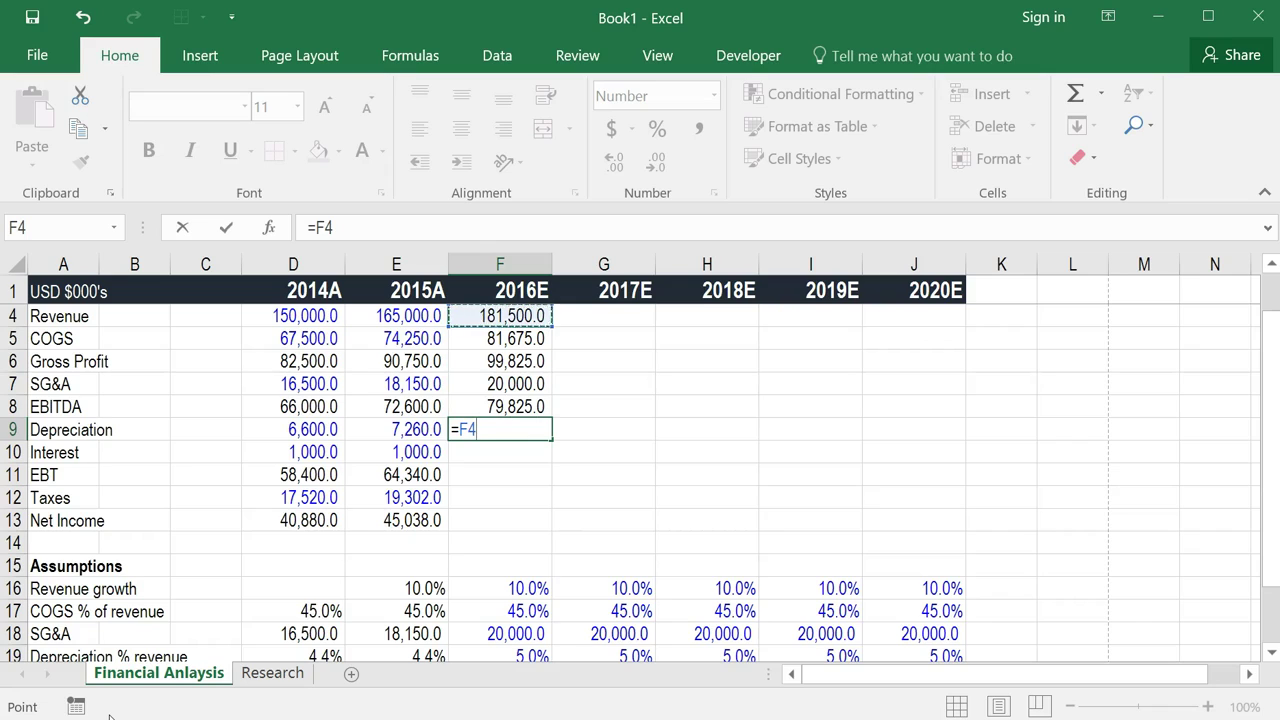
{"action": "type", "text": "*"}
{"action": "key", "text": "Down"}
{"action": "key", "text": "Down"}
{"action": "key", "text": "Down"}
{"action": "key", "text": "Down"}
{"action": "key", "text": "Down"}
{"action": "key", "text": "Down"}
{"action": "key", "text": "Down"}
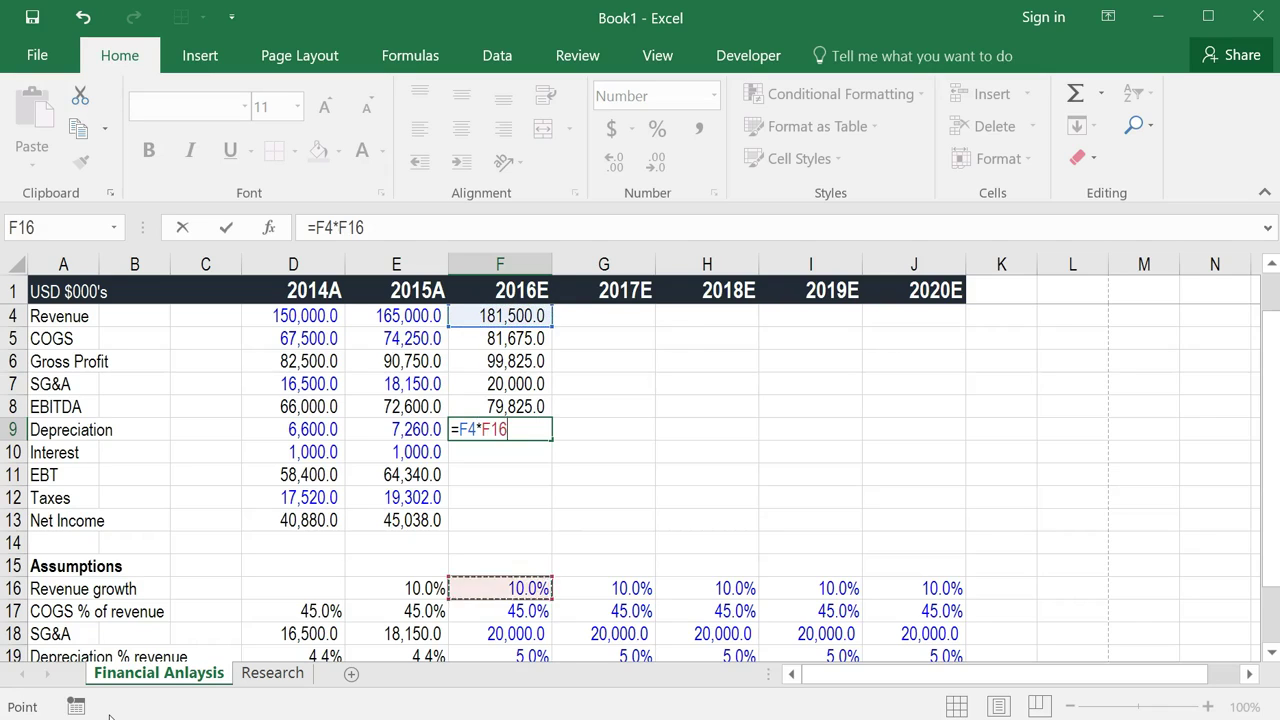
{"action": "key", "text": "Down"}
{"action": "key", "text": "Down"}
{"action": "key", "text": "Down"}
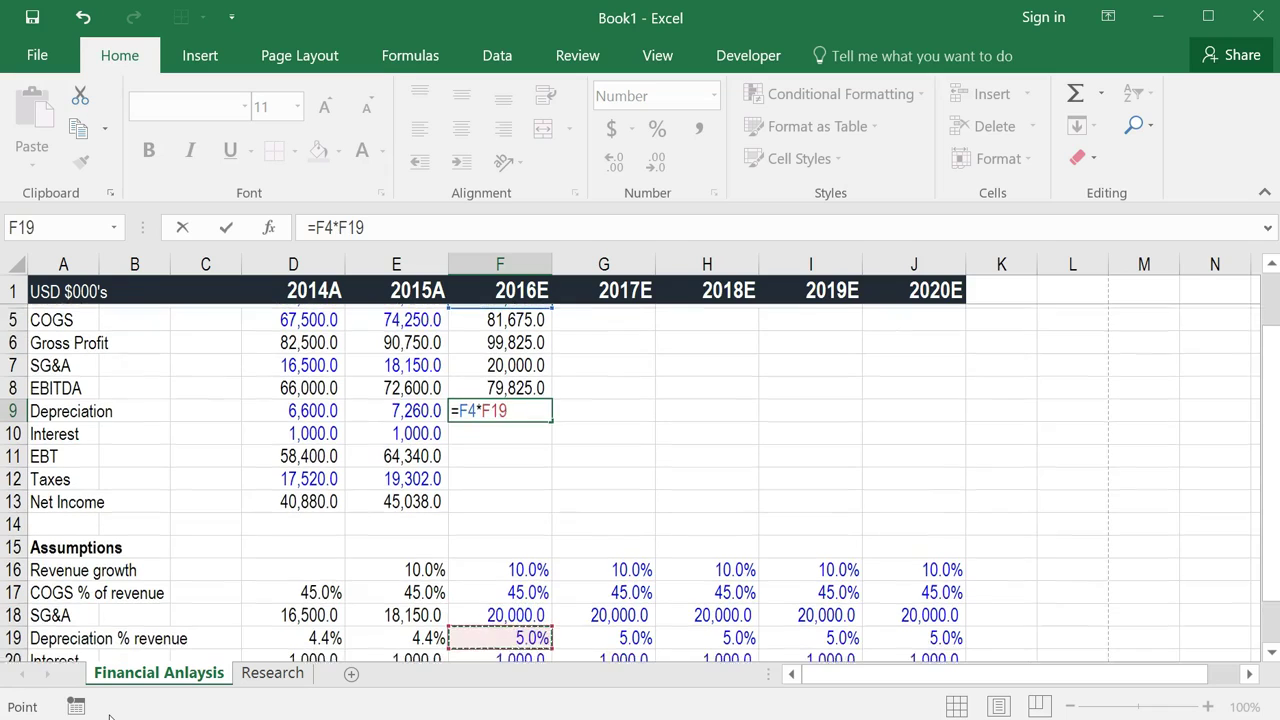
{"action": "key", "text": "ctrl+Return"}
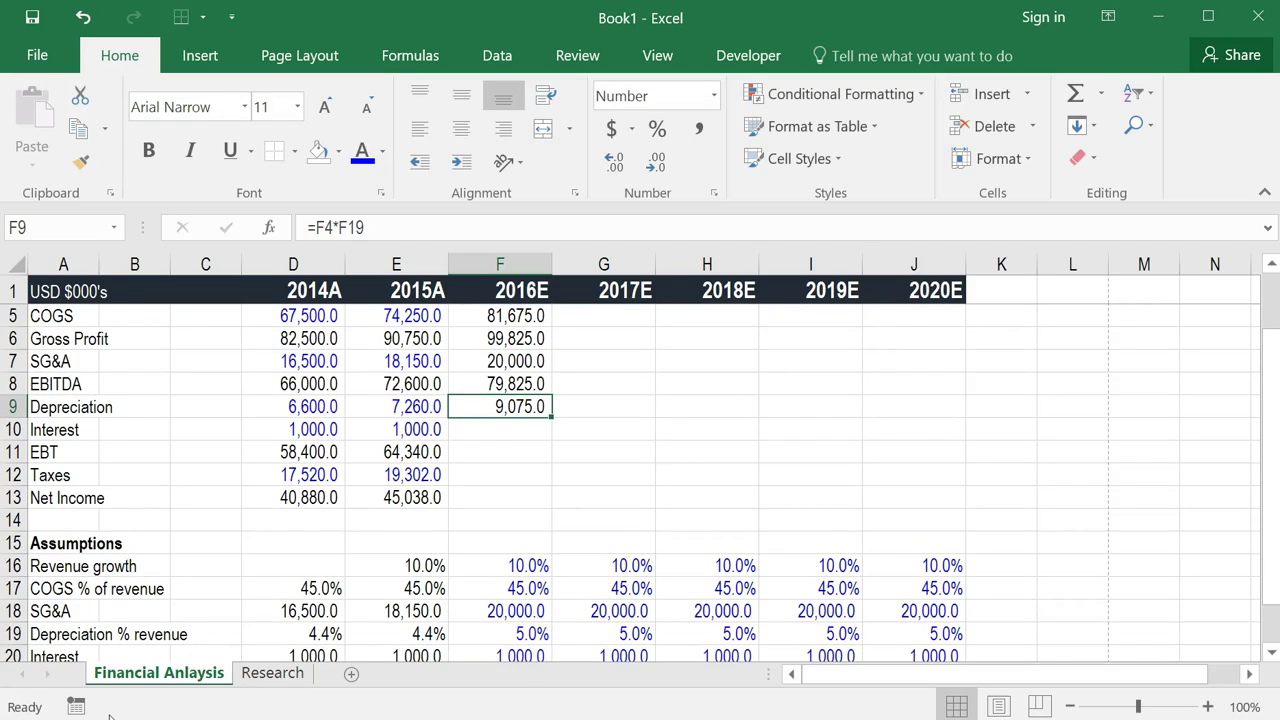
- Link the 2016E interest in F10 to its assumption with =F20
{"action": "key", "text": "Down"}
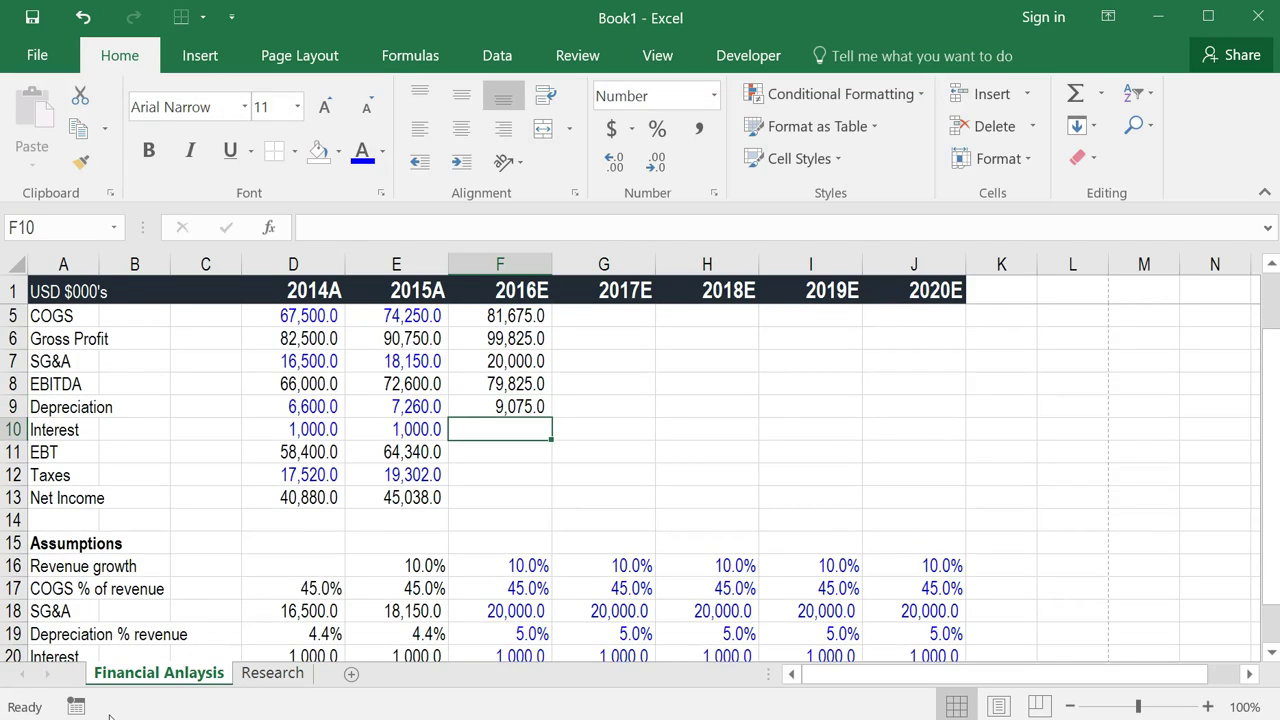
{"action": "type", "text": "="}
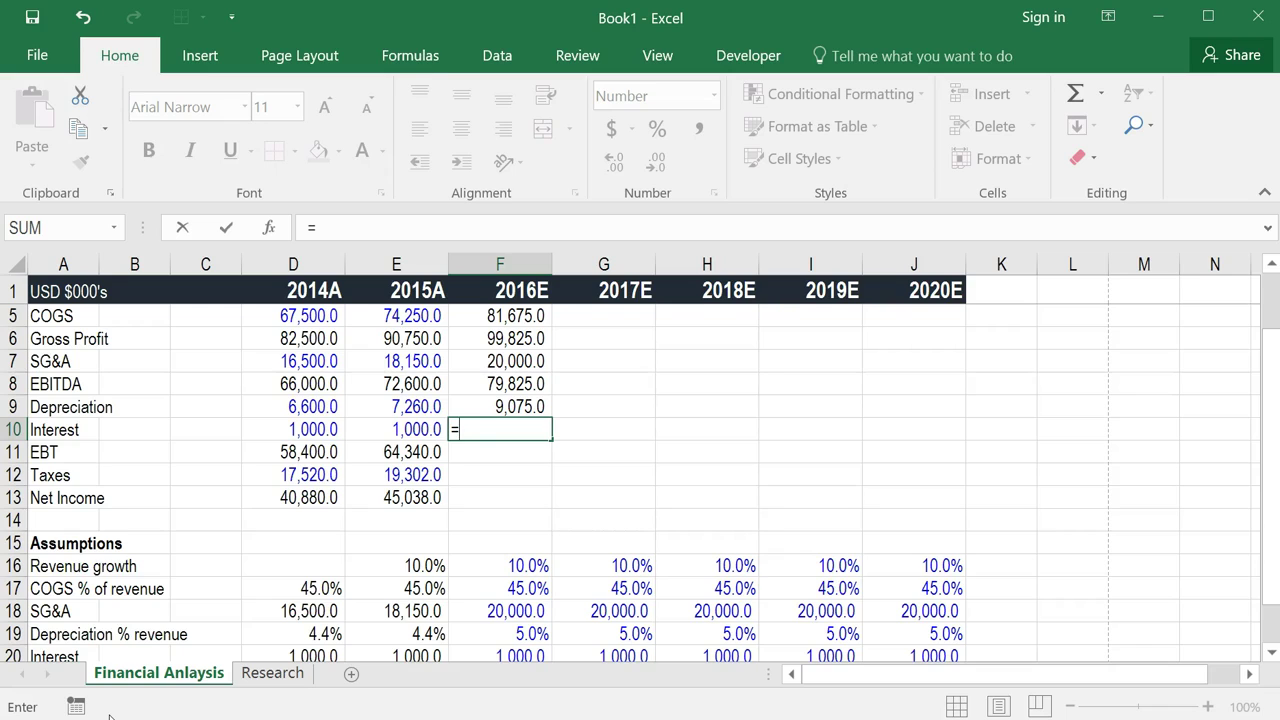
{"action": "key", "text": "Down"}
{"action": "key", "text": "Down"}
{"action": "key", "text": "Down"}
{"action": "key", "text": "Down"}
{"action": "key", "text": "Down"}
{"action": "key", "text": "Down"}
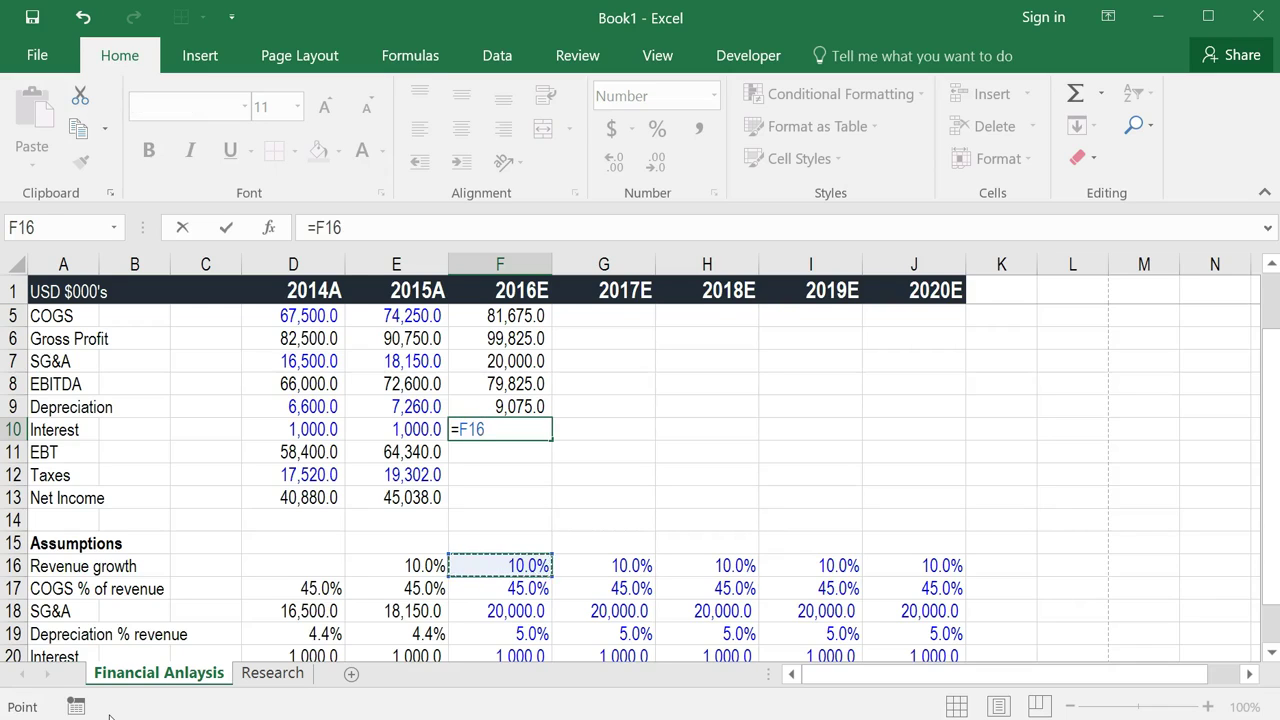
{"action": "key", "text": "Down"}
{"action": "key", "text": "Down"}
{"action": "key", "text": "Down"}
{"action": "key", "text": "Down"}
{"action": "key", "text": "Down"}
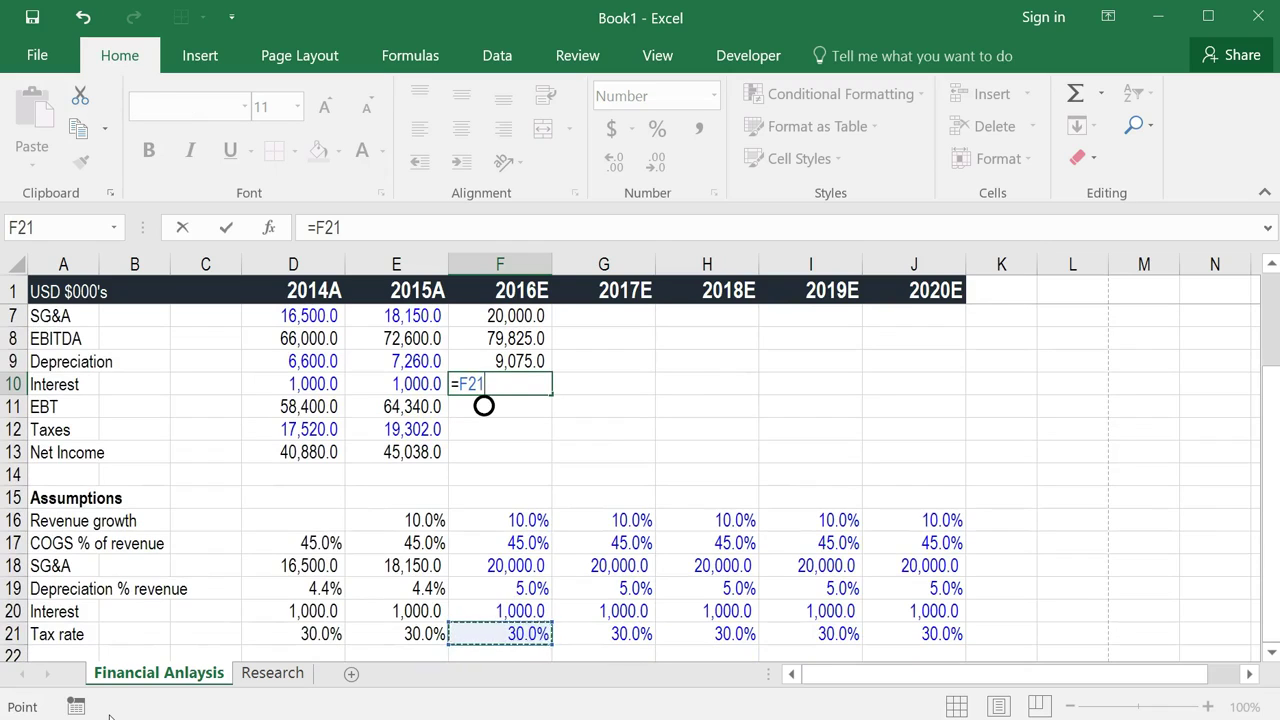
{"action": "key", "text": "Up"}
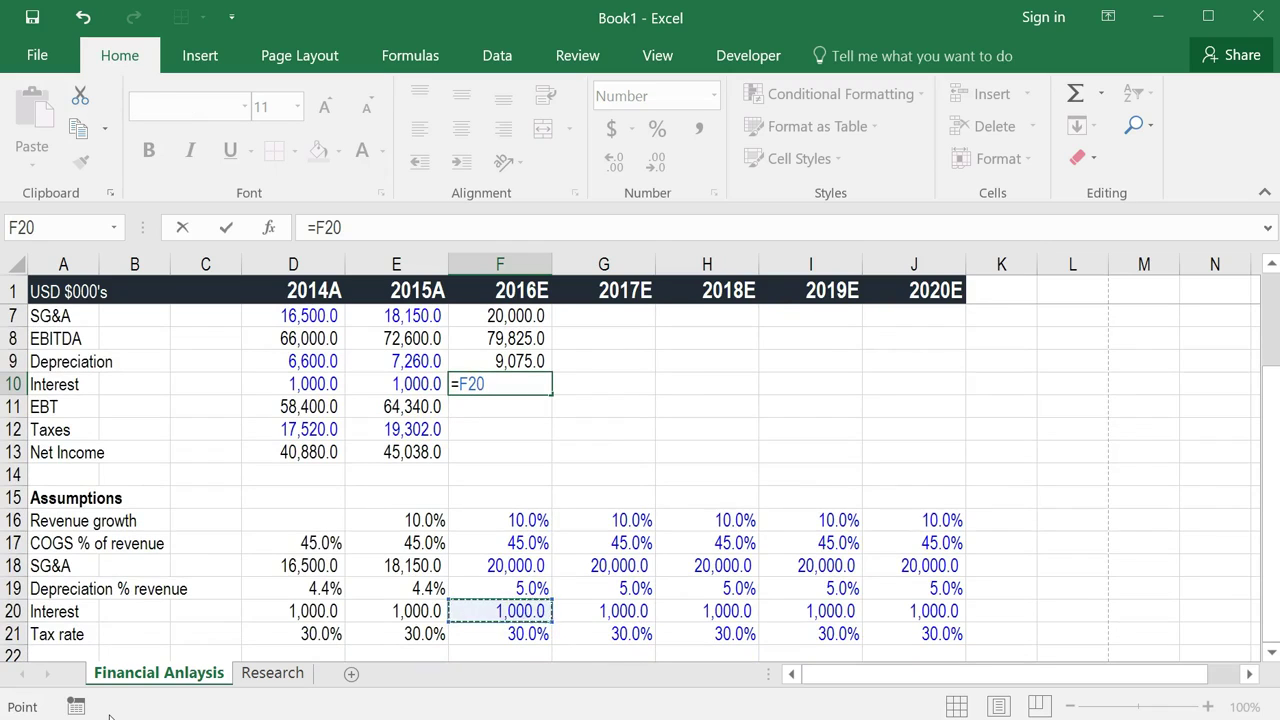
{"action": "key", "text": "ctrl+Return"}
- Fill the 2015A EBT formula in E11 rightwards into the 2016E cell F11
{"action": "key", "text": "Down"}
{"action": "key", "text": "Left"}
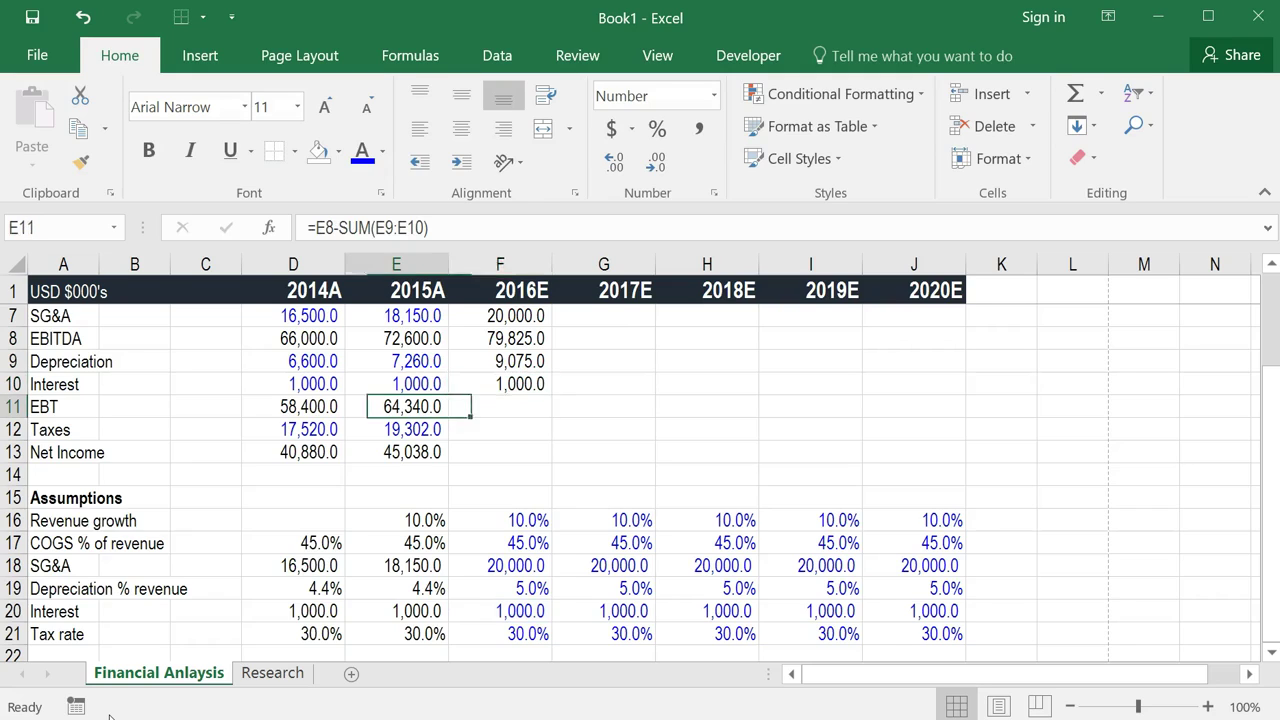
{"action": "key", "text": "shift+Right"}
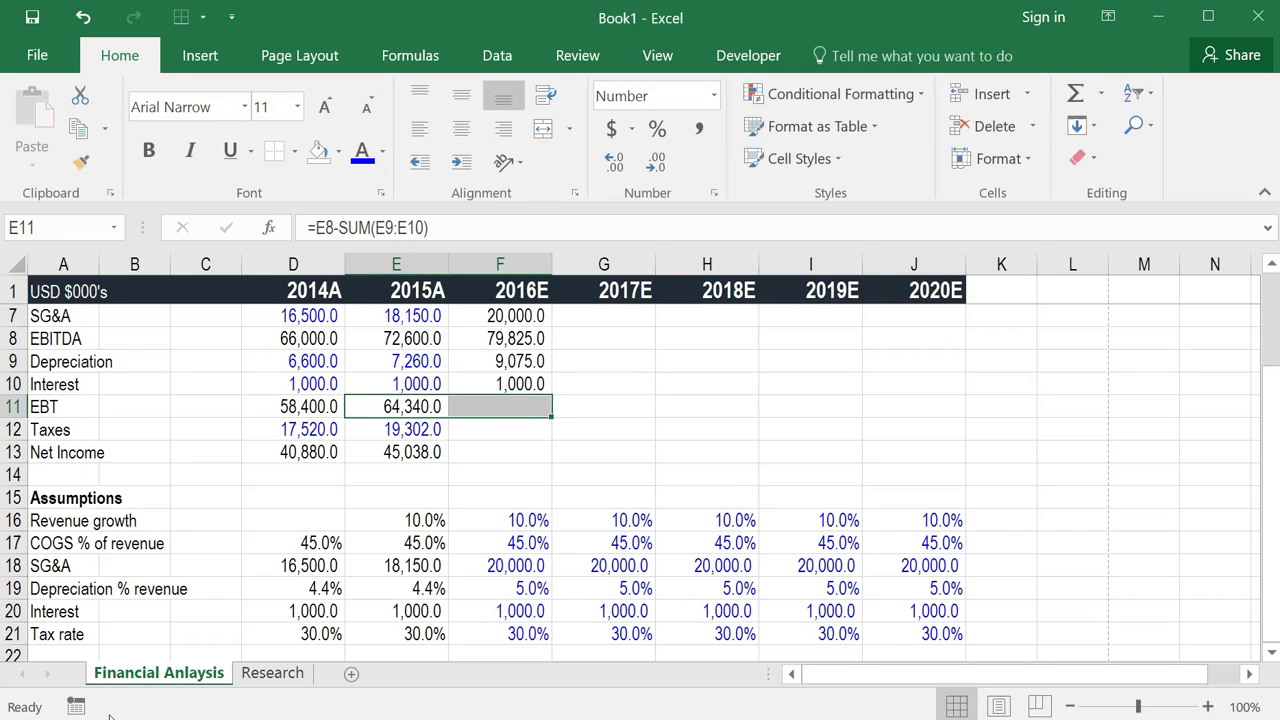
{"action": "key", "text": "ctrl+r"}
- Calculate the 2016E taxes in F12 from the year's EBT and the tax rate assumption with +F11*F21
{"action": "key", "text": "Down"}
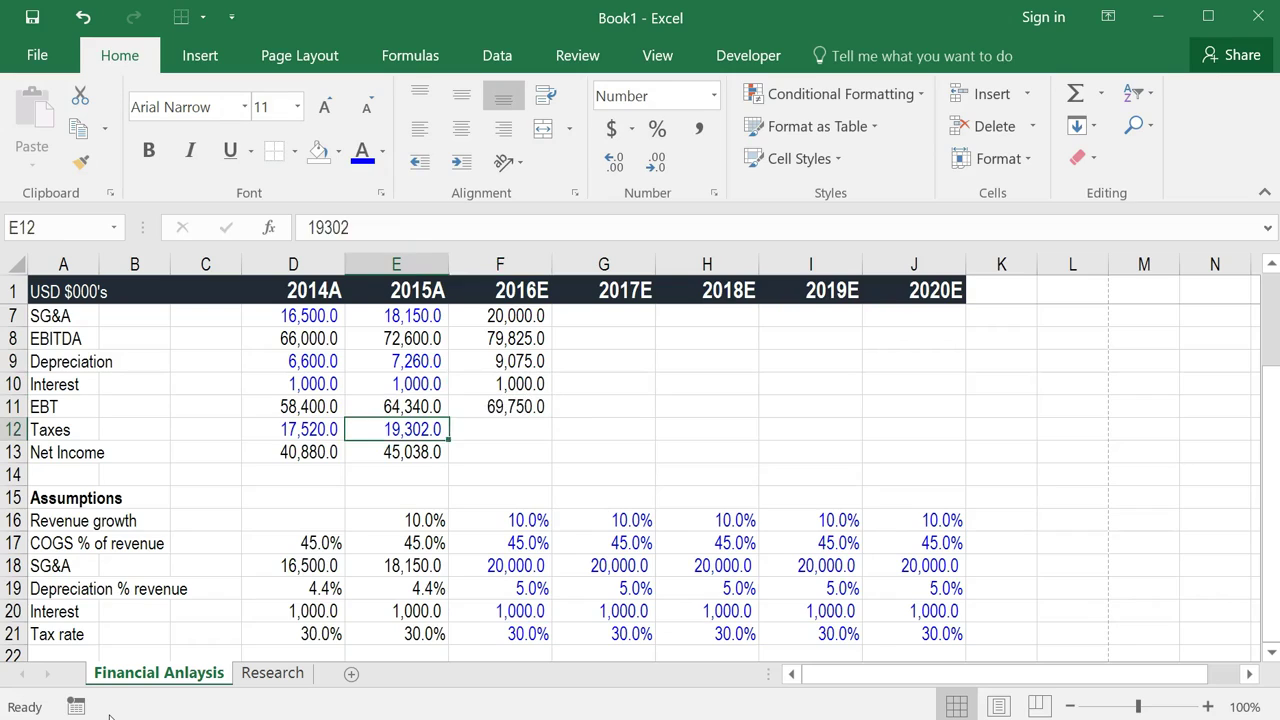
{"action": "key", "text": "Right"}
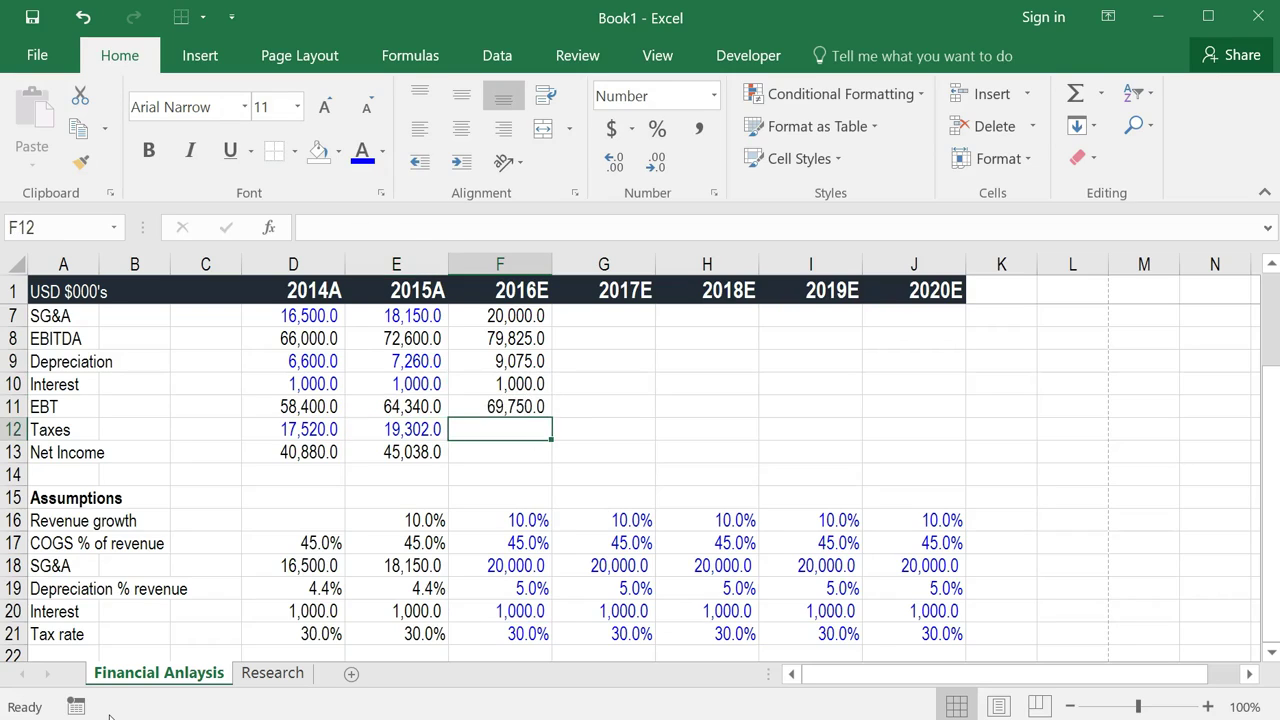
{"action": "type", "text": "+"}
{"action": "key", "text": "Up"}
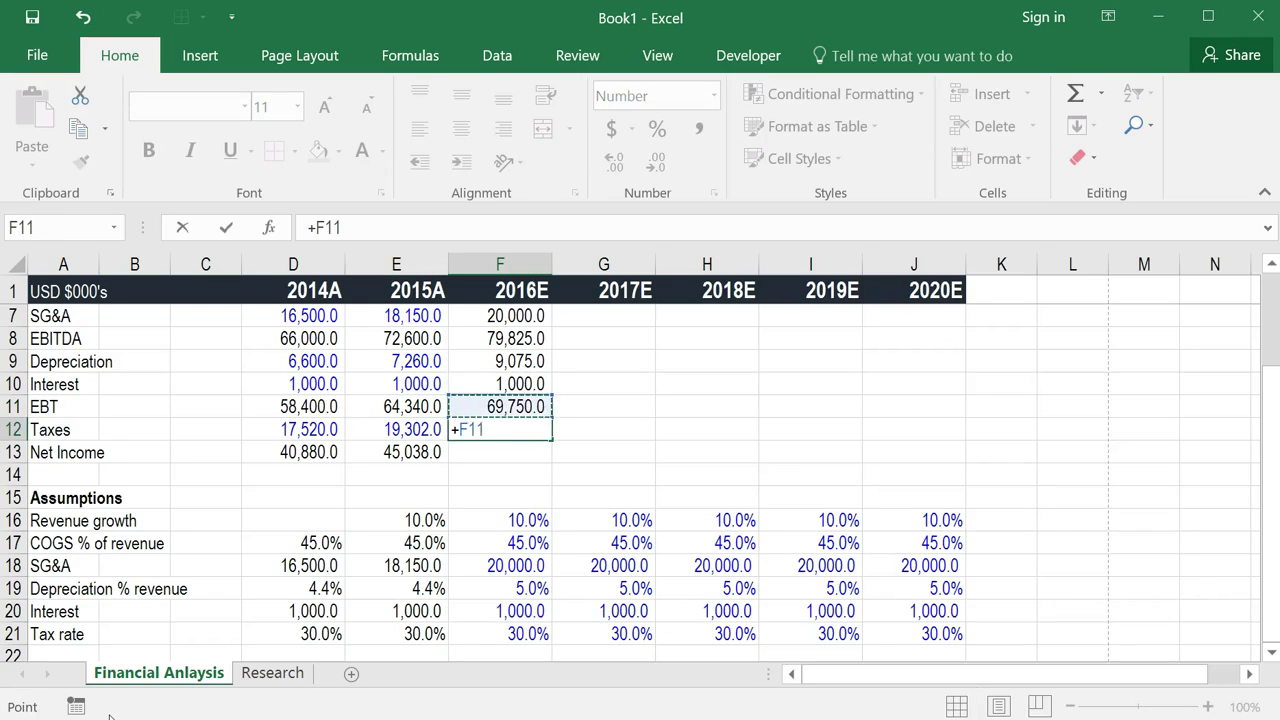
{"action": "type", "text": "*"}
{"action": "key", "text": "Down"}
{"action": "key", "text": "Down"}
{"action": "key", "text": "Down"}
{"action": "key", "text": "Down"}
{"action": "key", "text": "Down"}
{"action": "key", "text": "Down"}
{"action": "key", "text": "Down"}
{"action": "key", "text": "Down"}
{"action": "key", "text": "Down"}
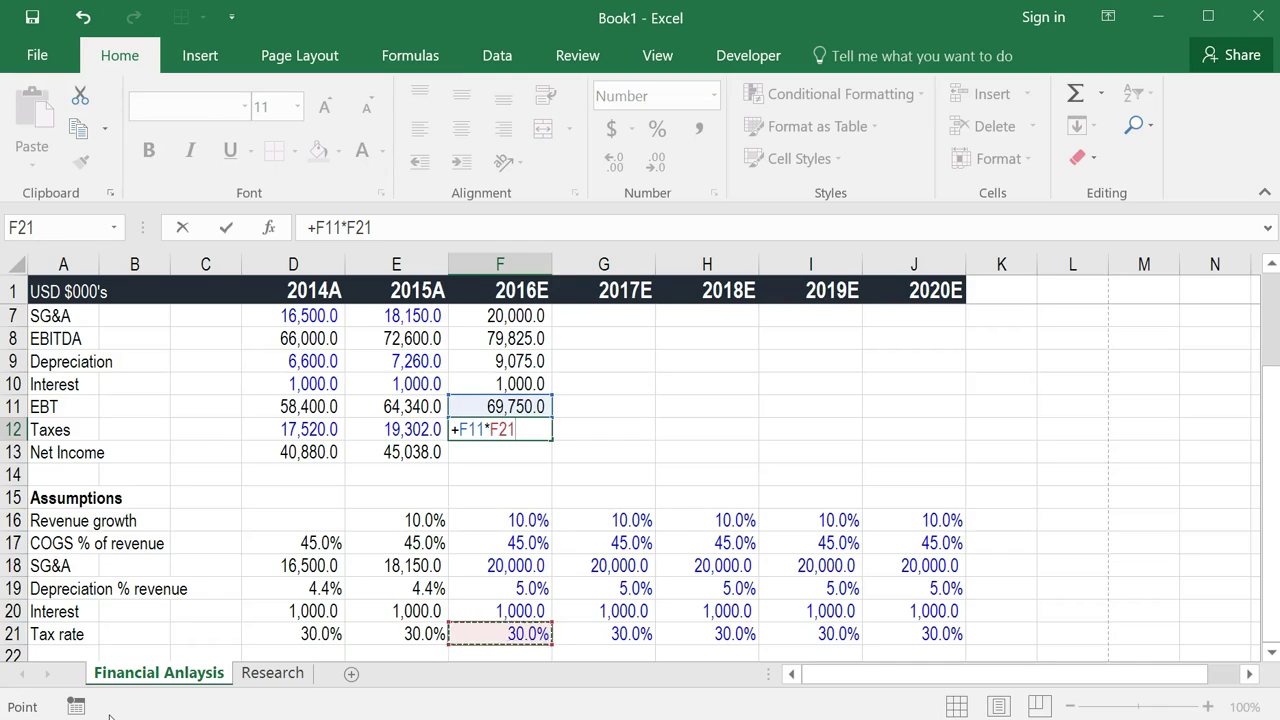
{"action": "key", "text": "ctrl+Return"}
- Fill the 2015A net income formula in E13 rightwards into the 2016E cell F13
{"action": "key", "text": "Down"}
{"action": "key", "text": "Left"}
{"action": "key", "text": "shift+Right"}
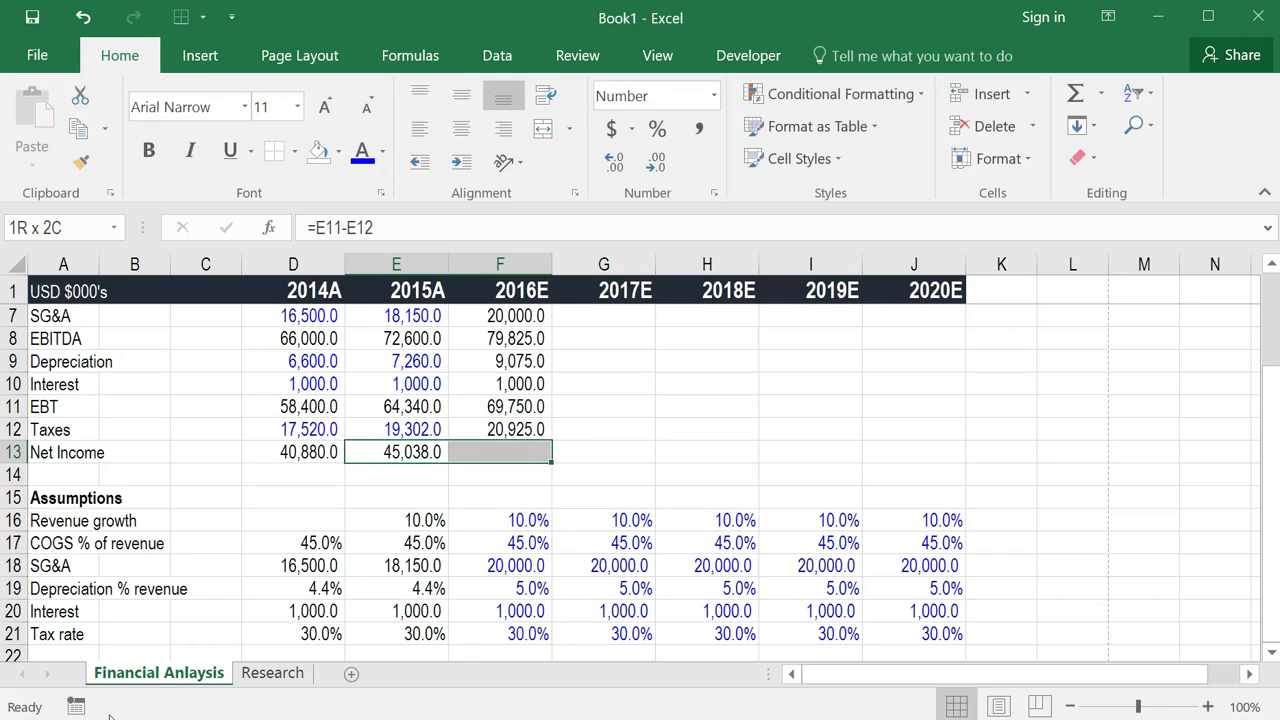
{"action": "key", "text": "ctrl+r"}
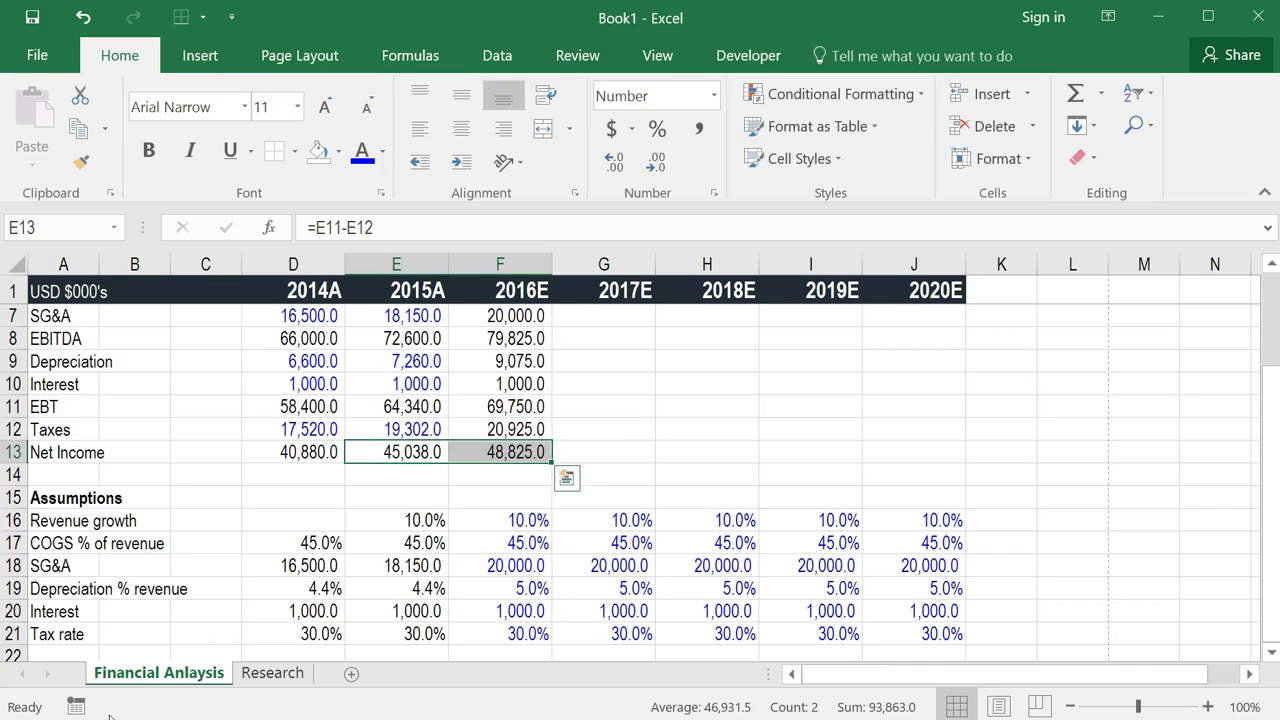
- Fill the 2016E income statement formulas in F4:F13 rightwards across 2017E to 2020E, through column J
{"action": "key", "text": "Right"}
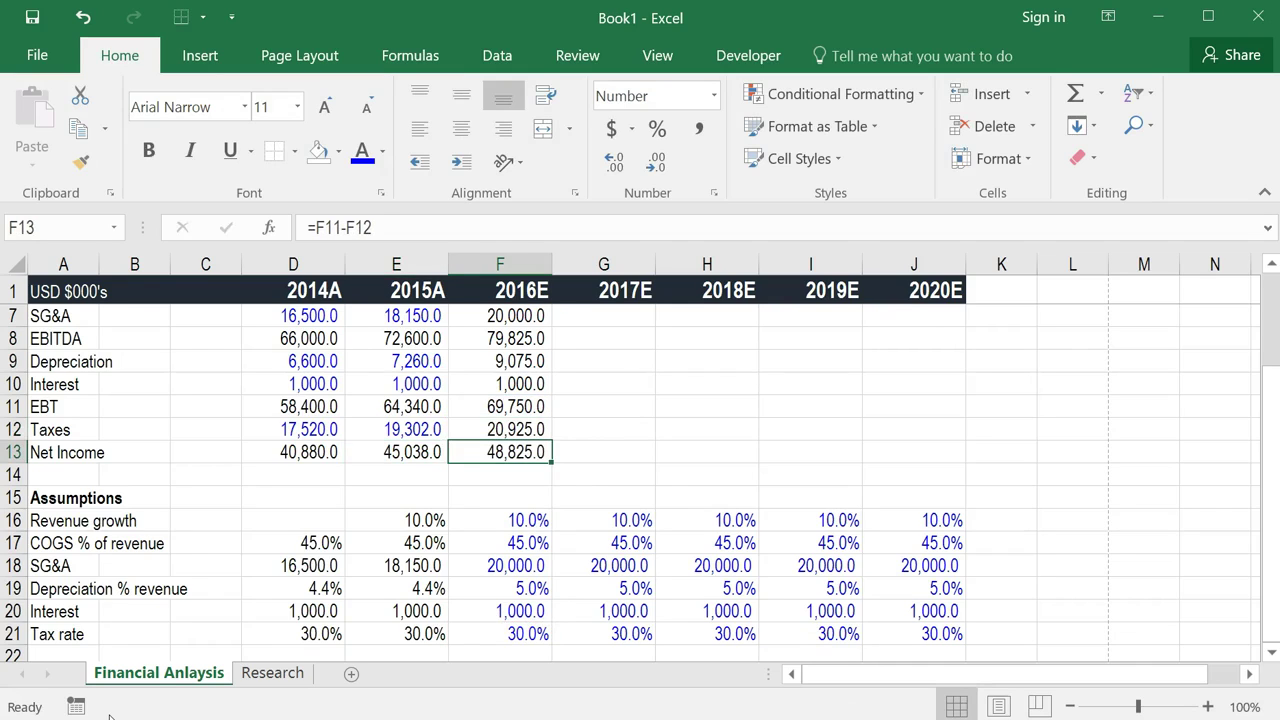
{"action": "key", "text": "ctrl+Up"}
{"action": "key", "text": "ctrl+Up"}
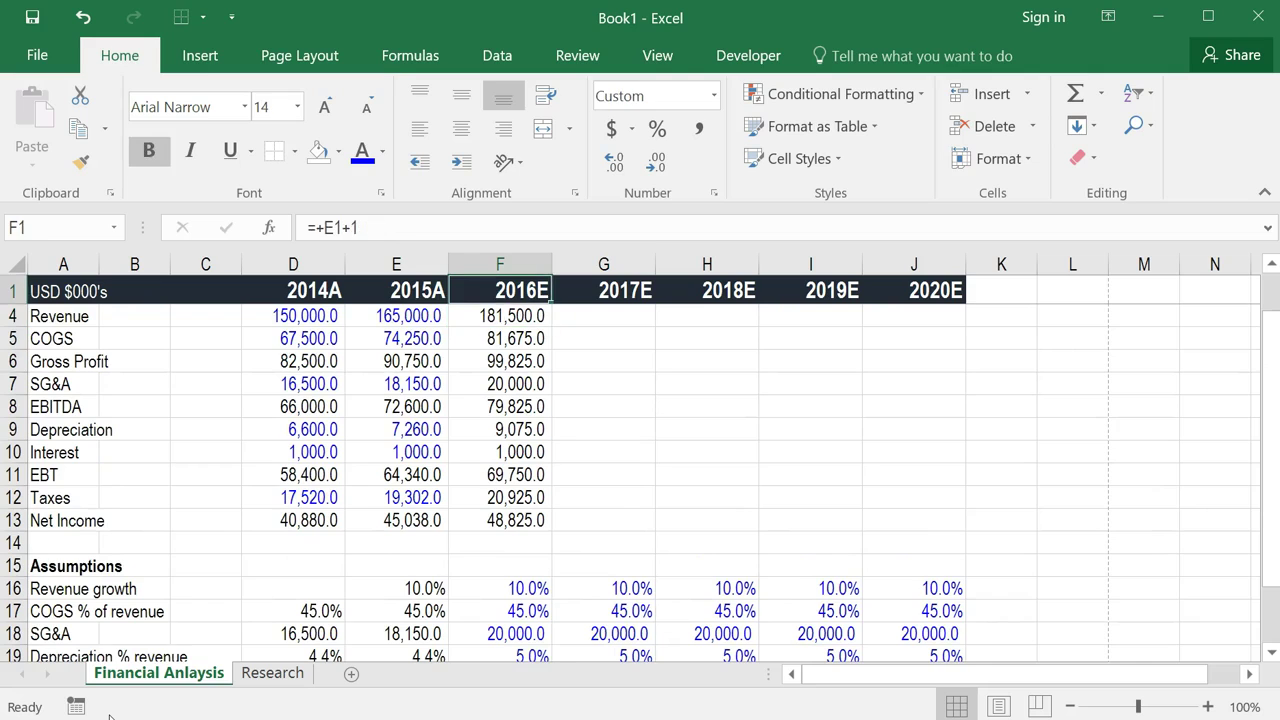
{"action": "key", "text": "Down"}
{"action": "key", "text": "Down"}
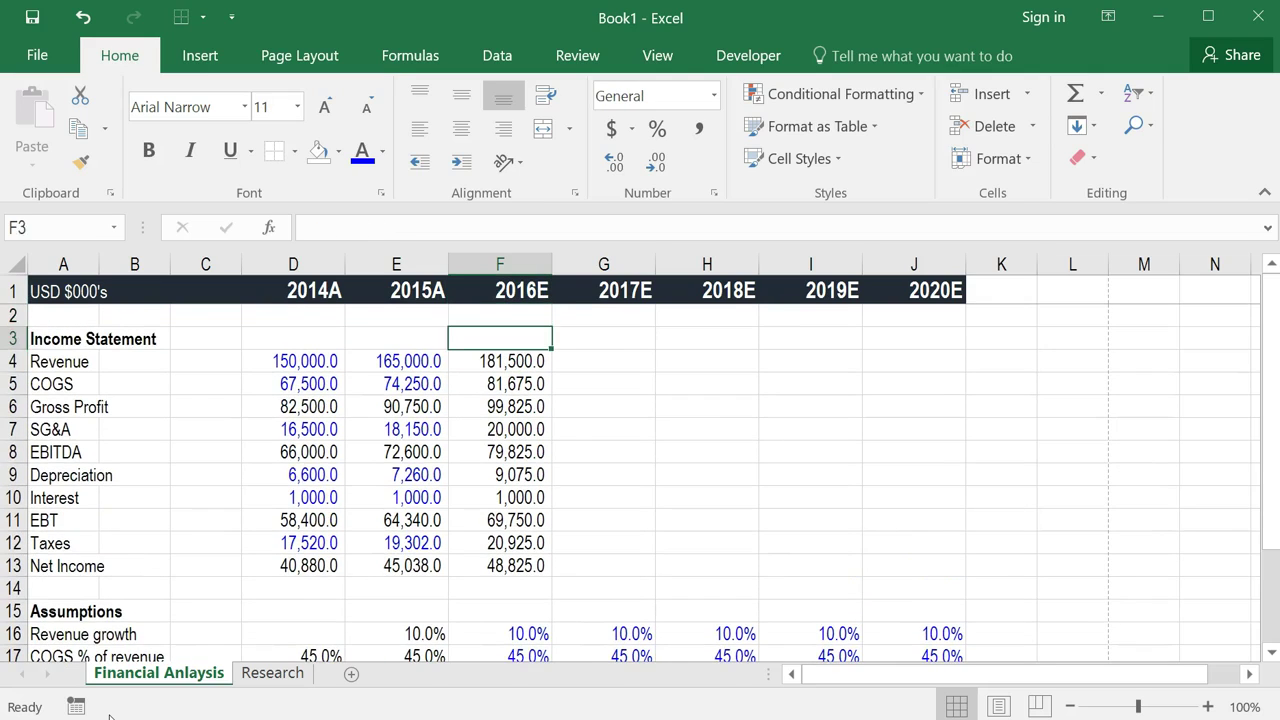
{"action": "key", "text": "Down"}
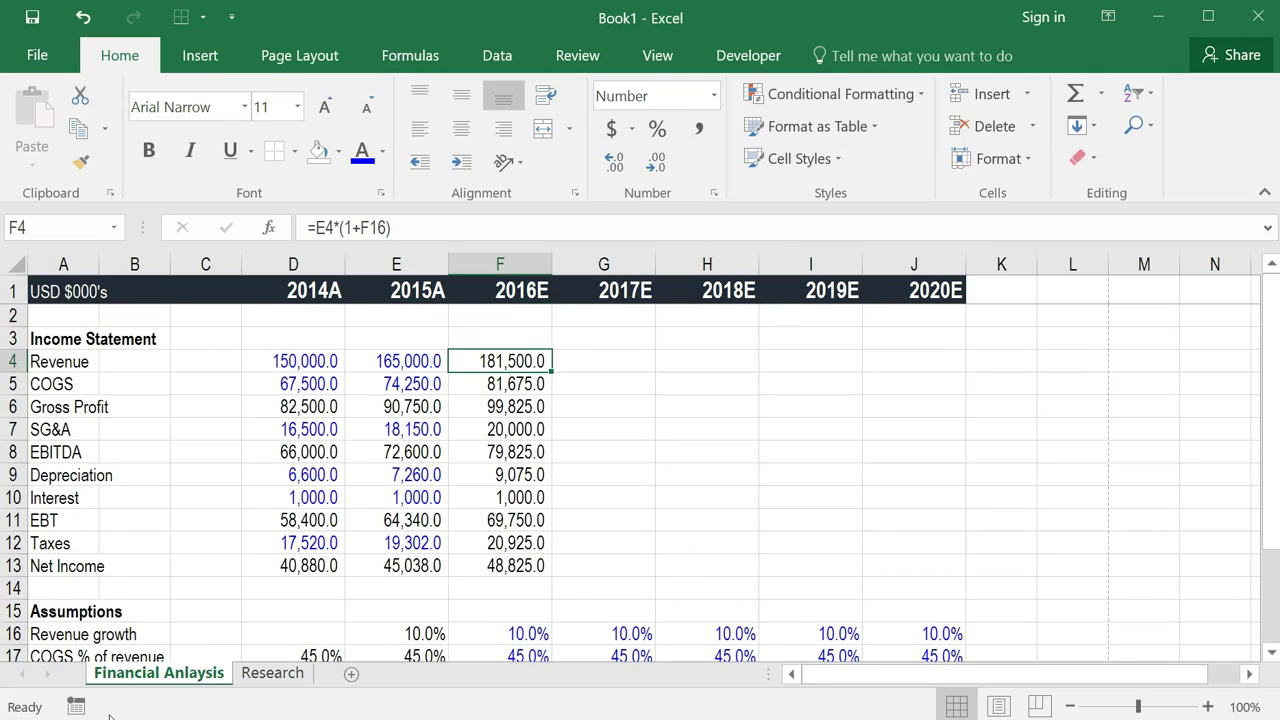
{"action": "key", "text": "ctrl+shift+Down"}
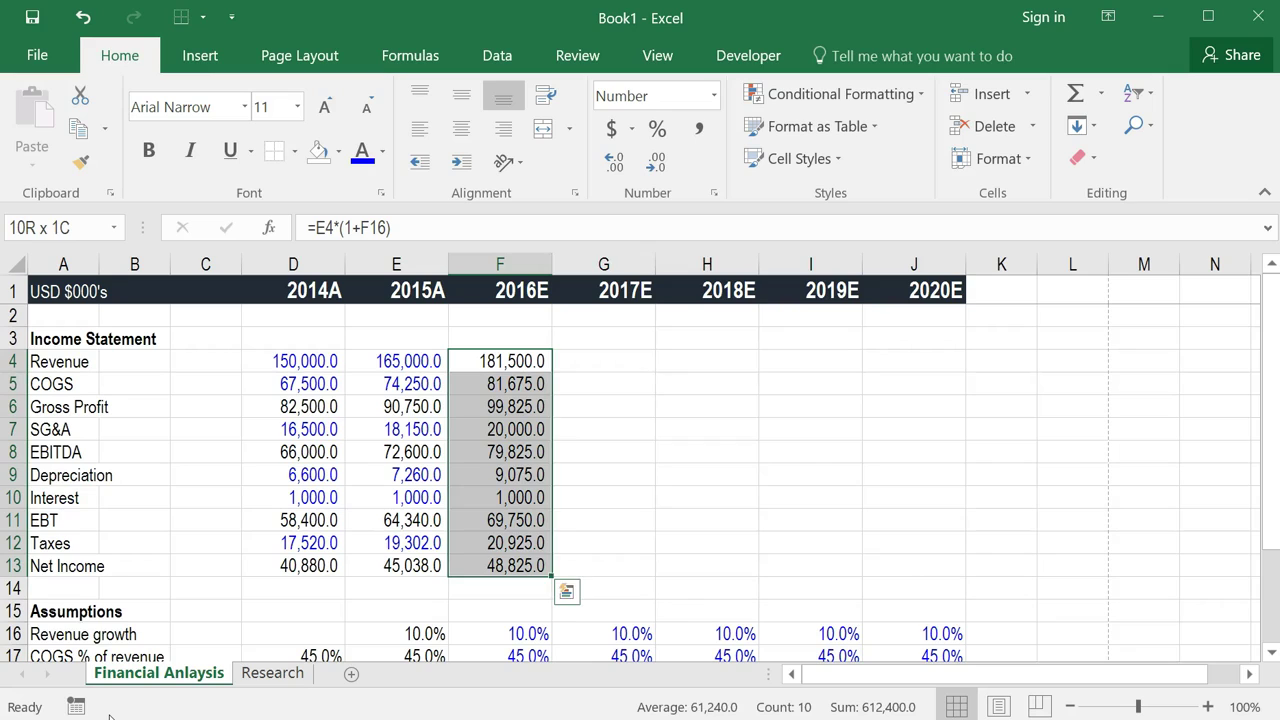
{"action": "key", "text": "shift+Right"}
{"action": "key", "text": "shift+Right"}
{"action": "key", "text": "shift+Right"}
{"action": "key", "text": "shift+Right"}
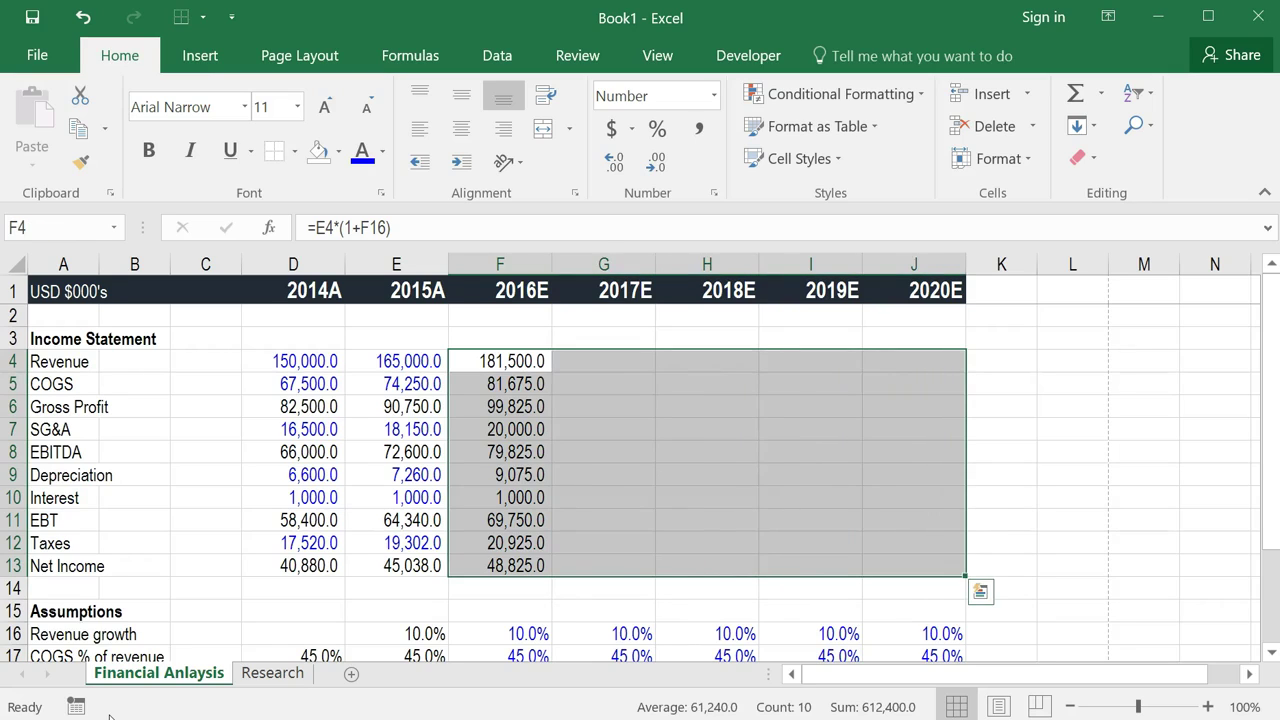
{"action": "key", "text": "ctrl+r"}
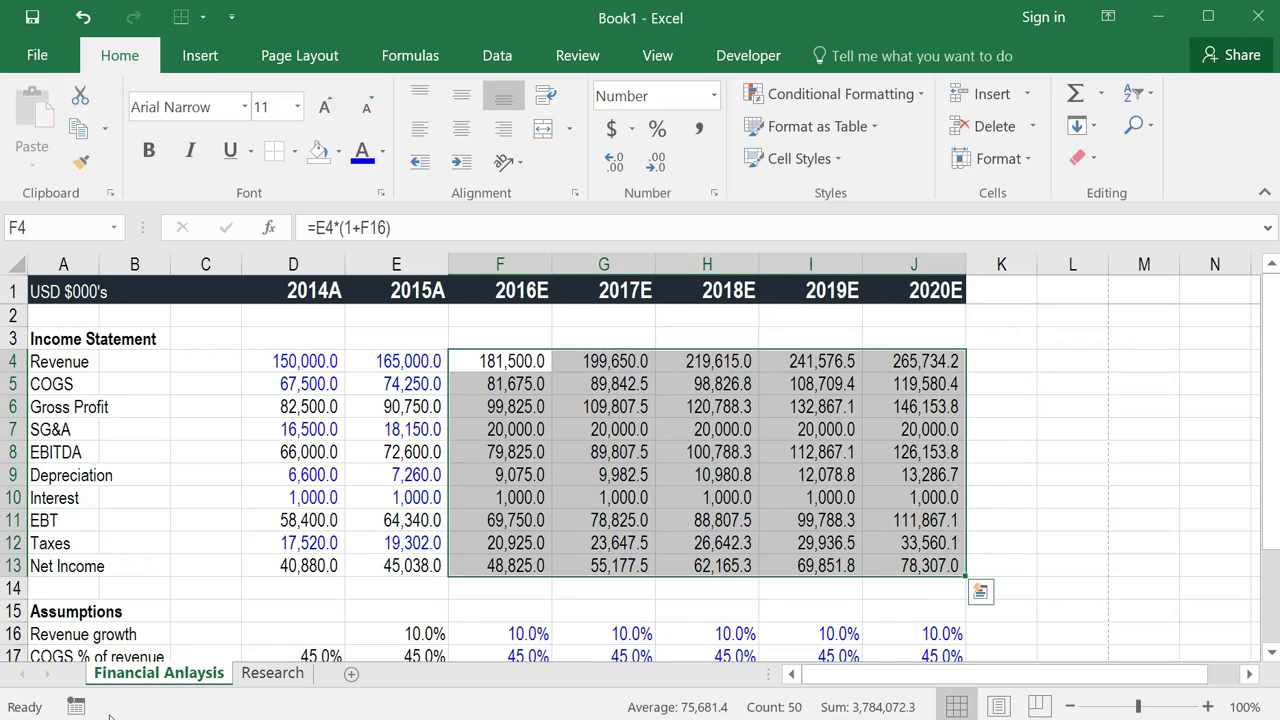
- Compare the 2016E–2020E assumptions block with the income statement forecast in F4:J13
{"action": "key", "text": "Up"}
{"action": "key", "text": "Left"}
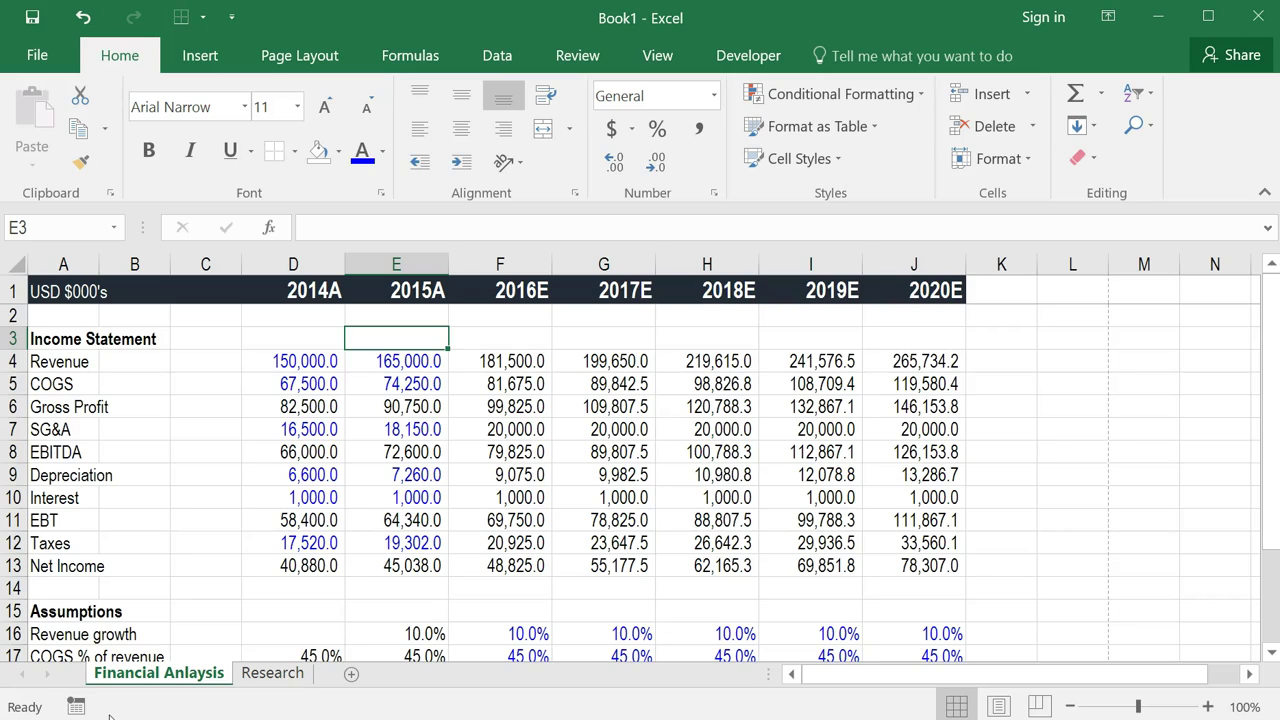
{"action": "scroll", "coordinate": [430, 575], "scroll_direction": "down", "scroll_amount": 4}
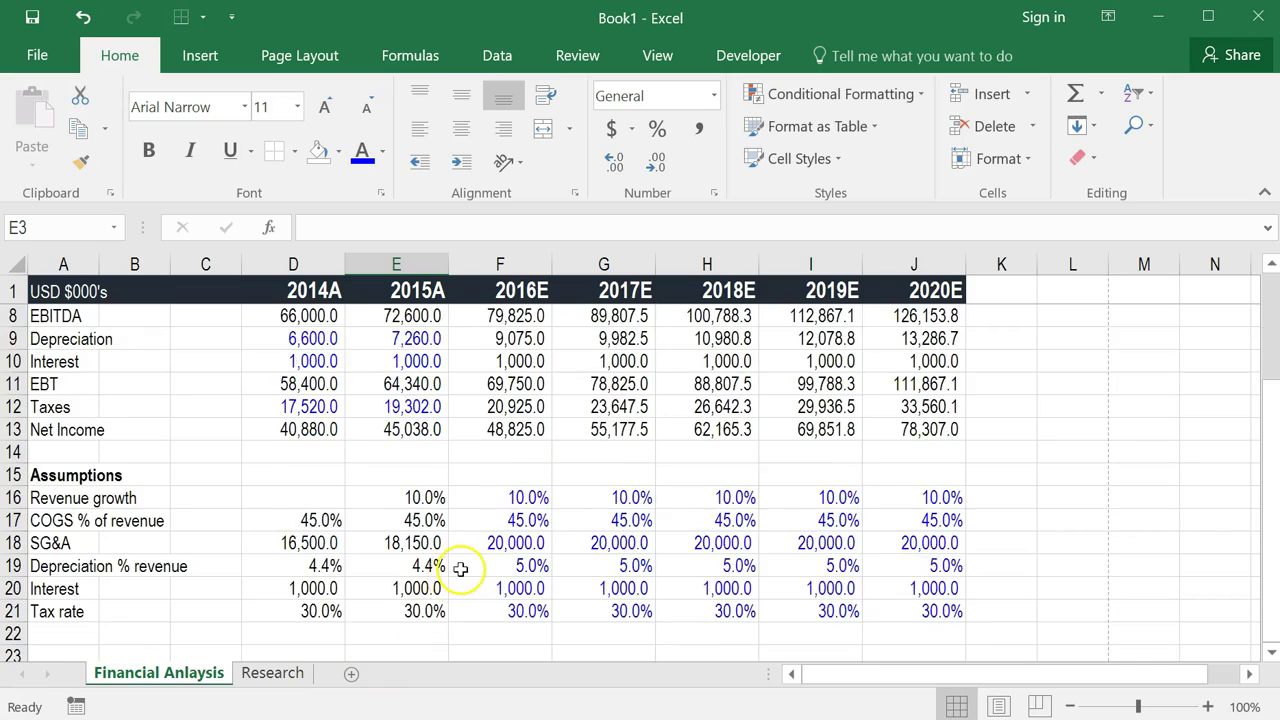
{"action": "left_click_drag", "start_coordinate": [520, 362], "coordinate": [908, 478]}
{"action": "scroll", "coordinate": [908, 478], "scroll_direction": "up", "scroll_amount": 4}
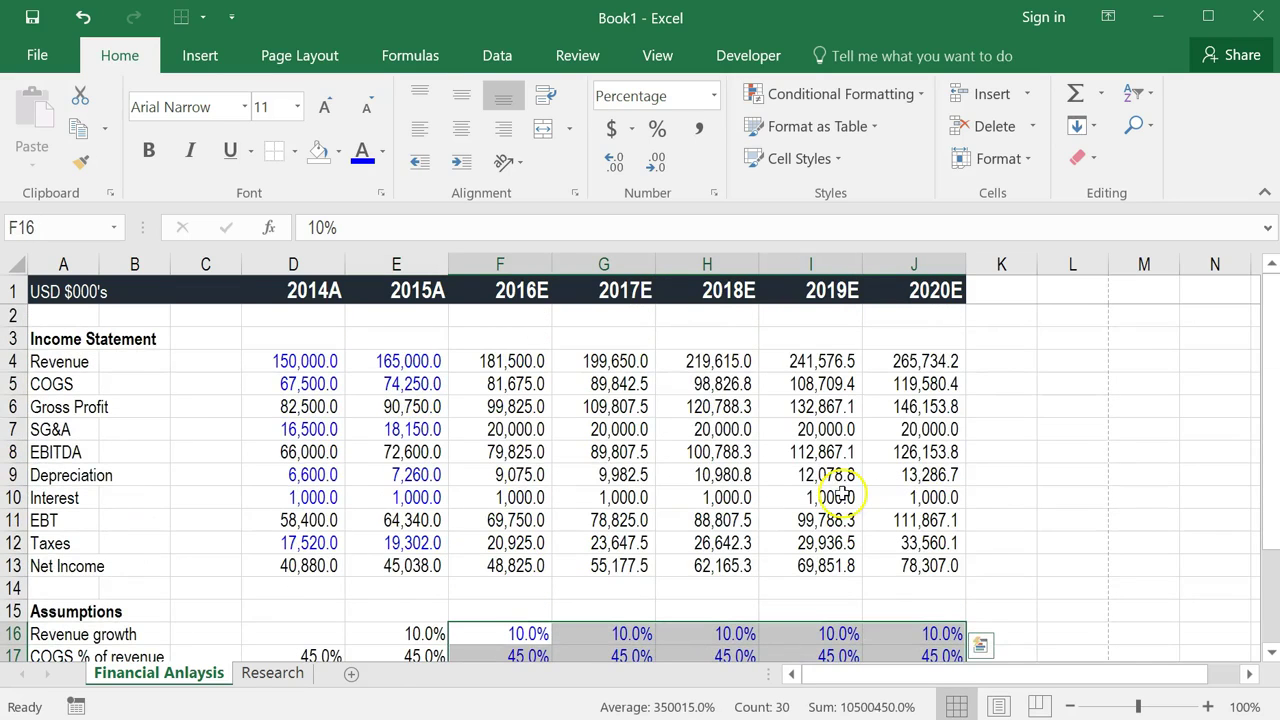
{"action": "left_click_drag", "start_coordinate": [540, 370], "coordinate": [888, 563]}
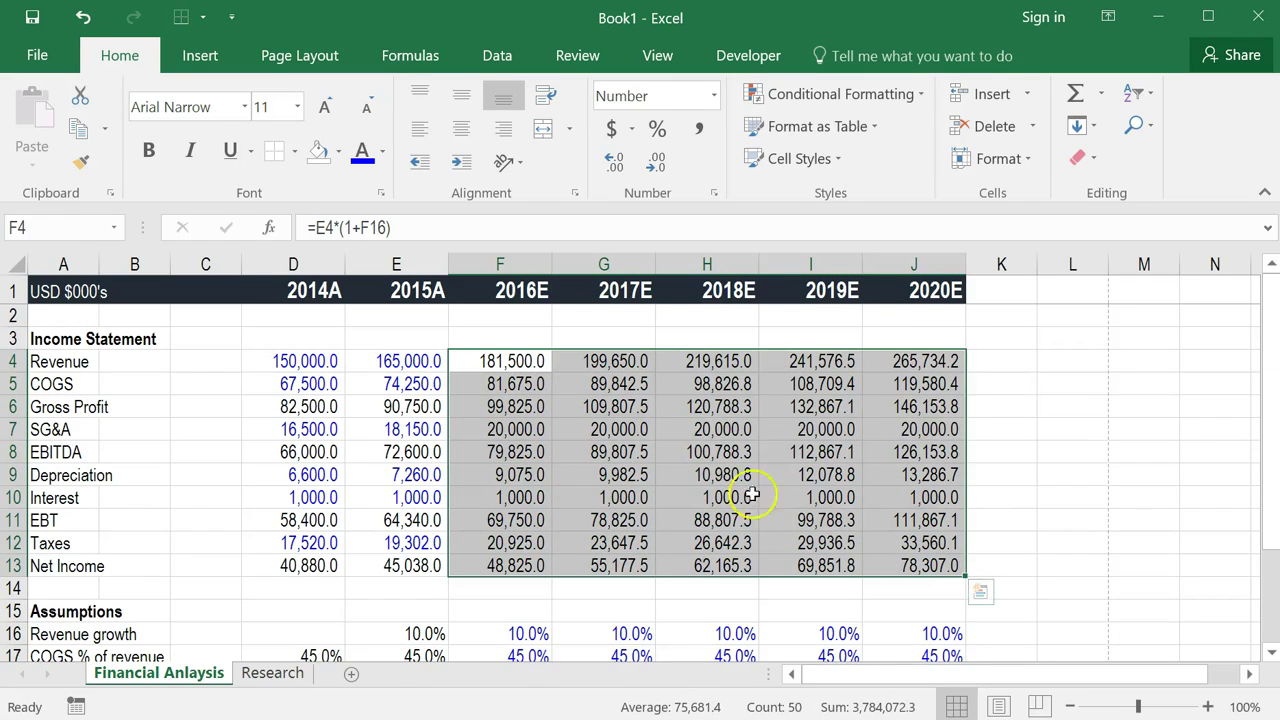
- Inspect the cell references in the 2018E revenue, COGS, gross profit and SG&A formulas in H4:H7
{"action": "left_click", "coordinate": [714, 366]}
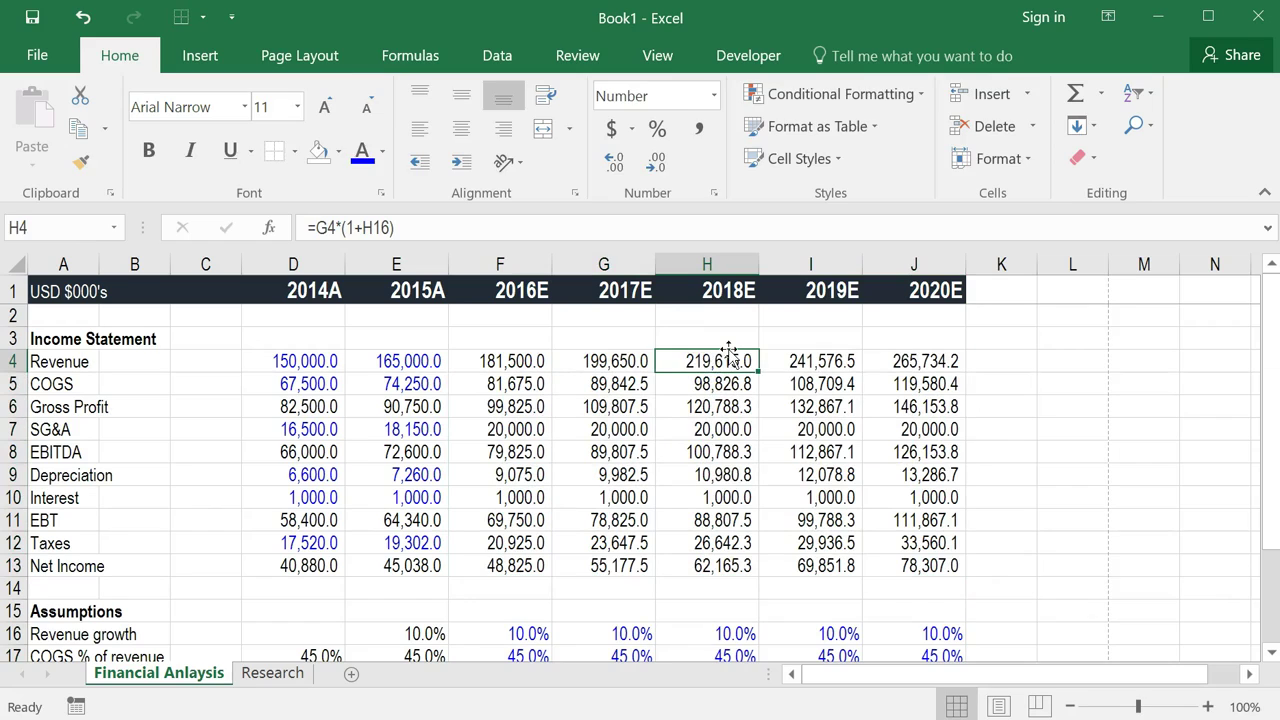
{"action": "double_click", "coordinate": [728, 361]}
{"action": "scroll", "coordinate": [745, 403], "scroll_direction": "down", "scroll_amount": 1}
{"action": "scroll", "coordinate": [745, 403], "scroll_direction": "up", "scroll_amount": 1}
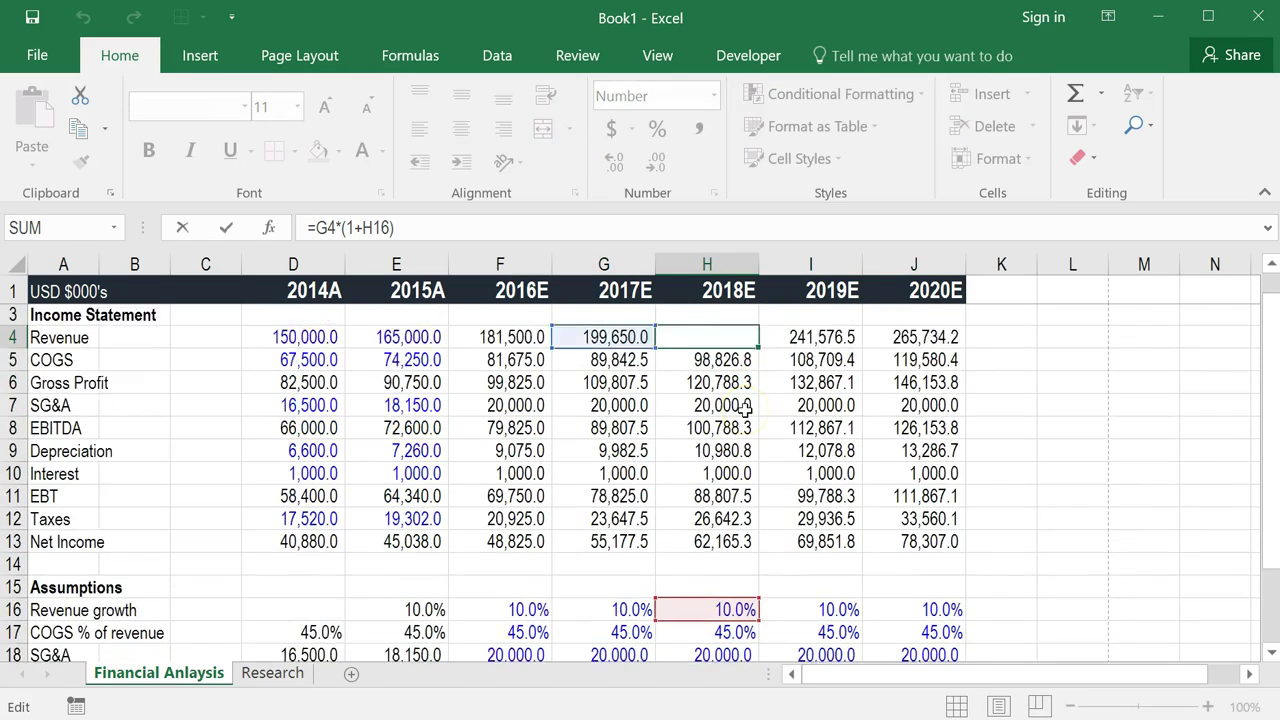
{"action": "key", "text": "Return"}
{"action": "key", "text": "F2"}
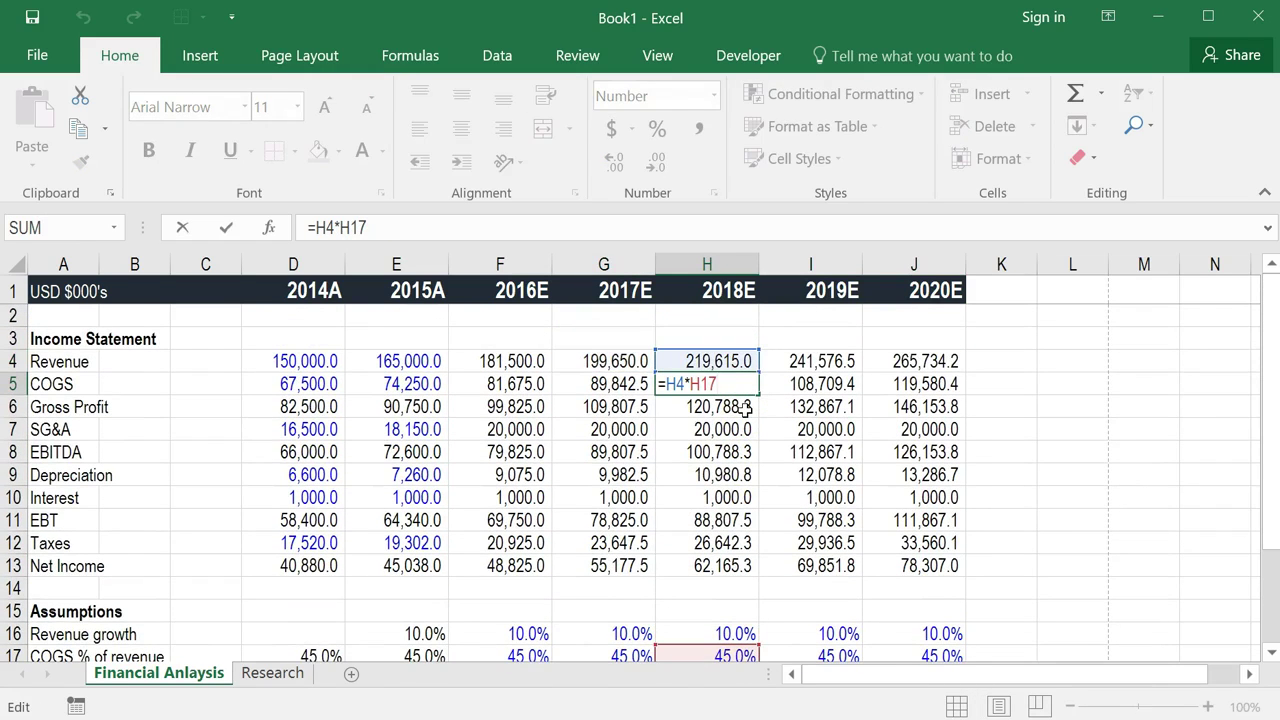
{"action": "key", "text": "Return"}
{"action": "key", "text": "F2"}
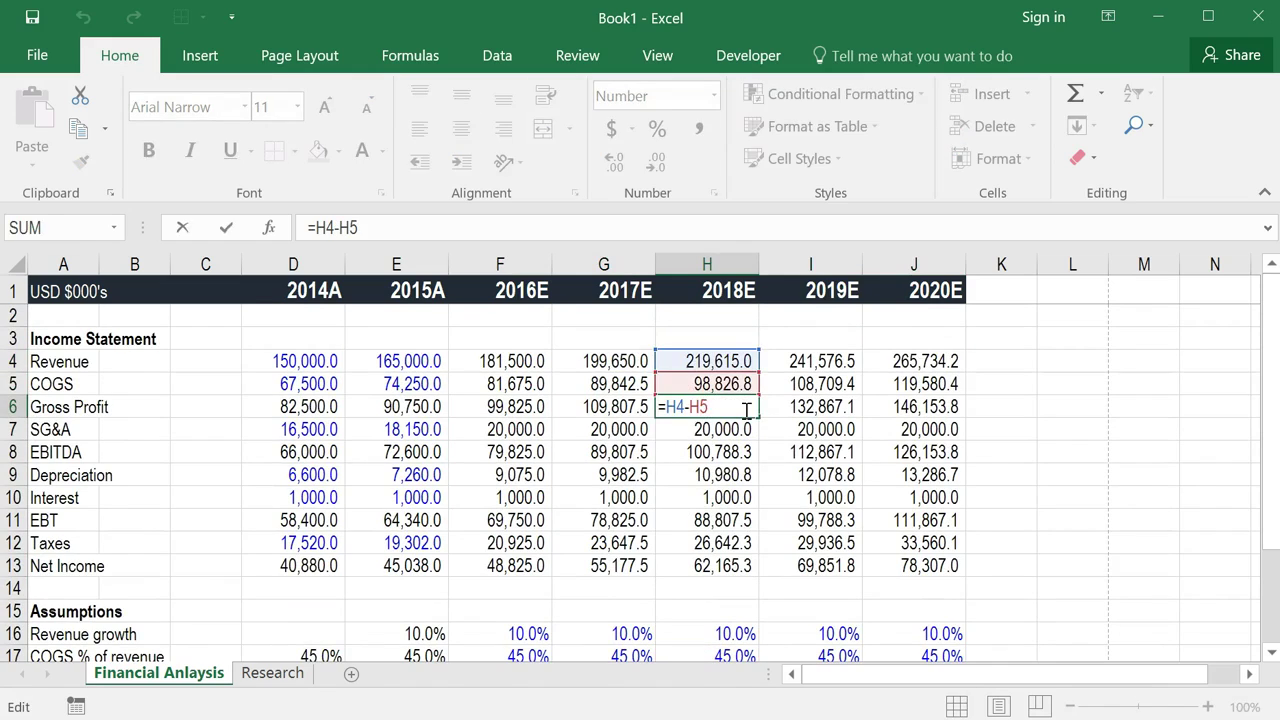
{"action": "key", "text": "Return"}
{"action": "key", "text": "F2"}
{"action": "scroll", "coordinate": [745, 408], "scroll_direction": "down", "scroll_amount": 2}
{"action": "scroll", "coordinate": [745, 420], "scroll_direction": "up", "scroll_amount": 2}
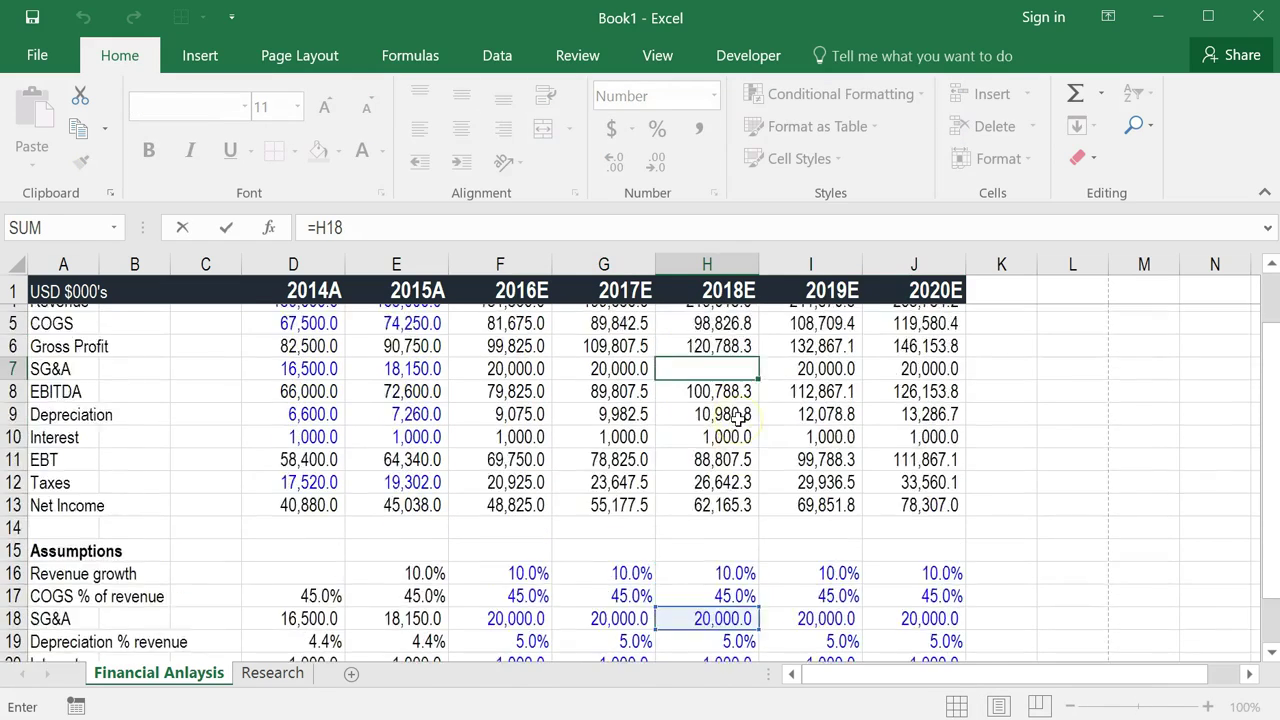
{"action": "key", "text": "Return"}
- Inspect the references in the 2019E depreciation and net income formulas, and in the 2020E net income formula
{"action": "key", "text": "Right"}
{"action": "key", "text": "Down"}
{"action": "key", "text": "F2"}
{"action": "scroll", "coordinate": [805, 428], "scroll_direction": "down", "scroll_amount": 2}
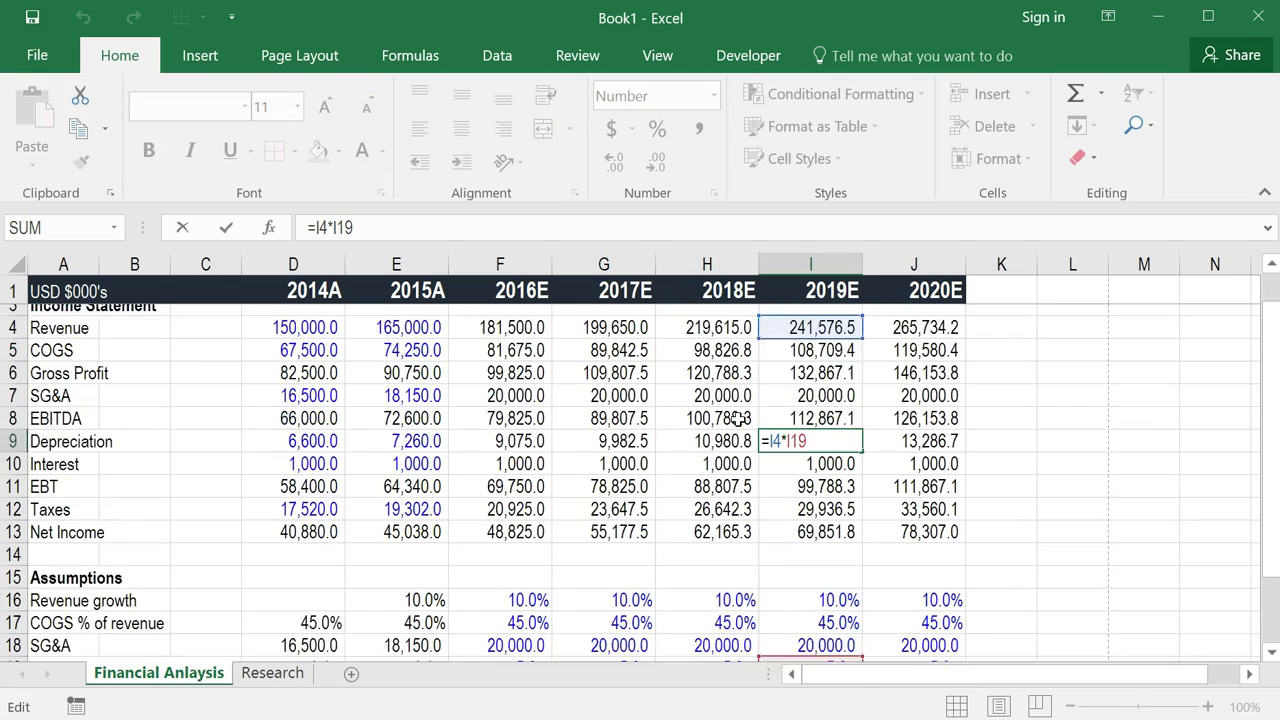
{"action": "scroll", "coordinate": [739, 418], "scroll_direction": "up", "scroll_amount": 2}
{"action": "key", "text": "Escape"}
{"action": "key", "text": "Down"}
{"action": "key", "text": "Down"}
{"action": "key", "text": "Down"}
{"action": "key", "text": "Down"}
{"action": "key", "text": "F2"}
{"action": "scroll", "coordinate": [790, 440], "scroll_direction": "down", "scroll_amount": 2}
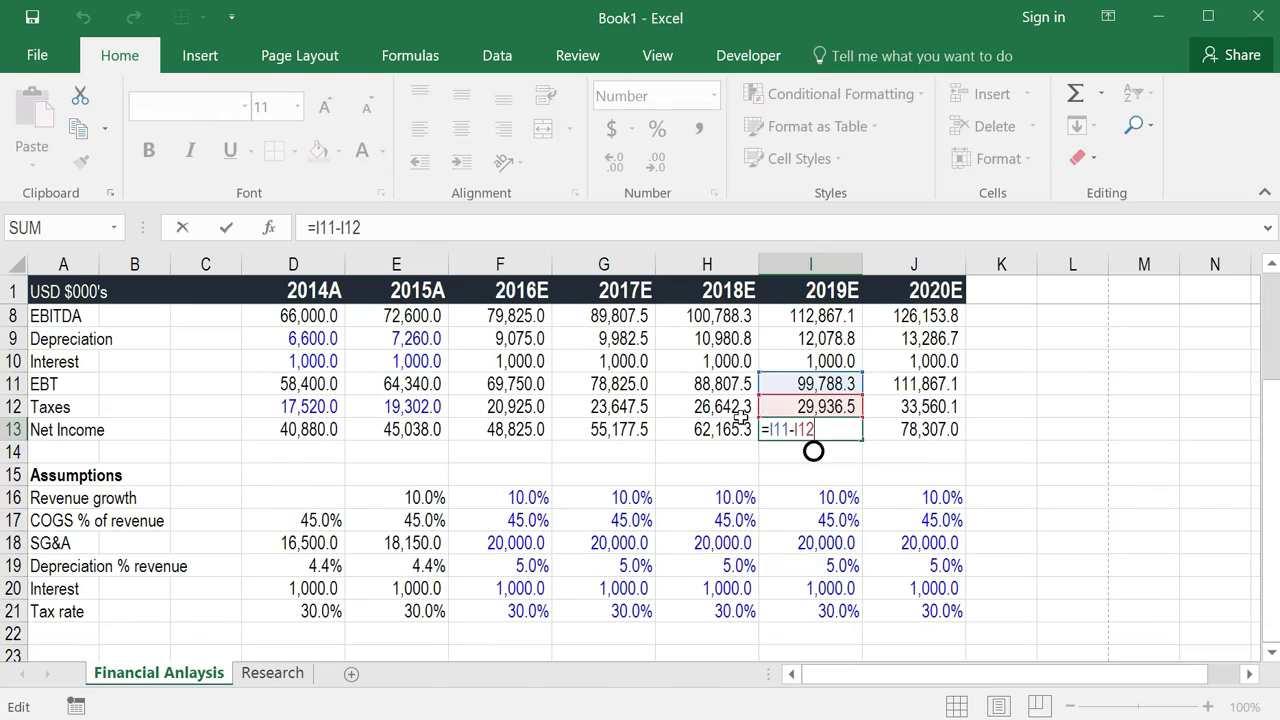
{"action": "key", "text": "Escape"}
{"action": "key", "text": "Right"}
{"action": "key", "text": "F2"}
{"action": "key", "text": "Escape"}
{"action": "scroll", "coordinate": [900, 420], "scroll_direction": "up", "scroll_amount": 2}
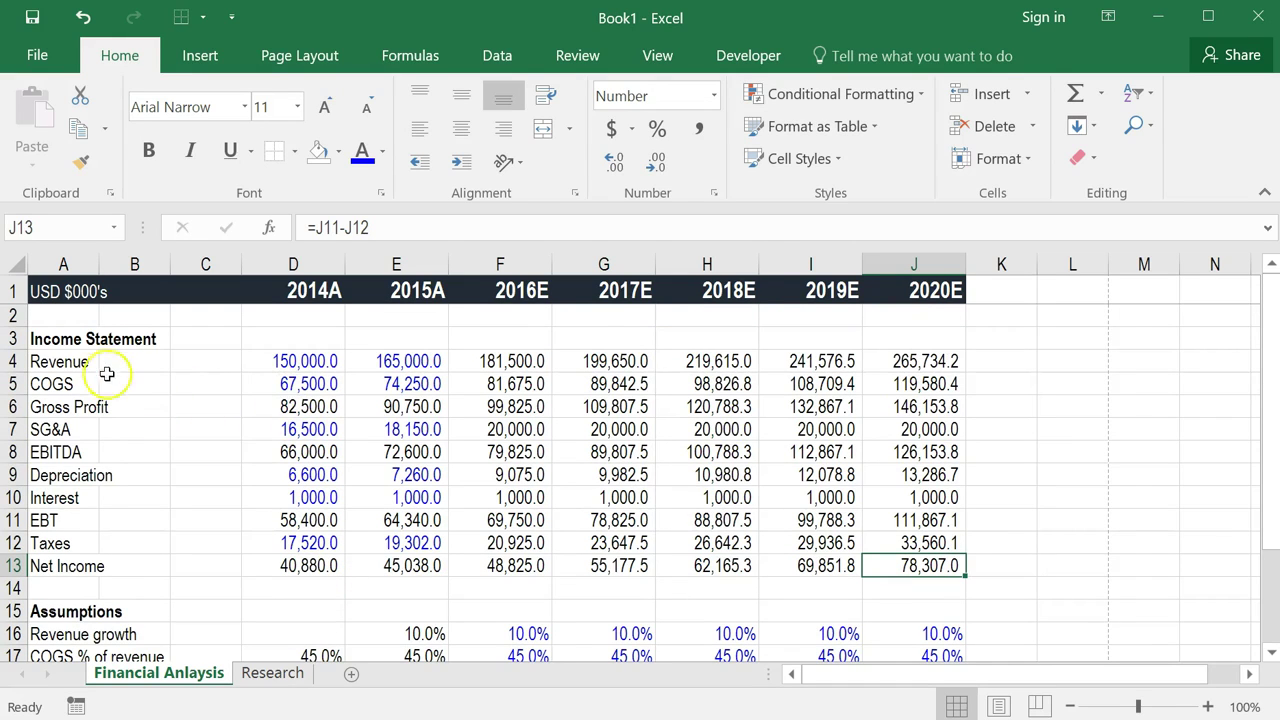
- Make the Revenue row bold from A4 to J4
{"action": "left_click", "coordinate": [75, 365]}
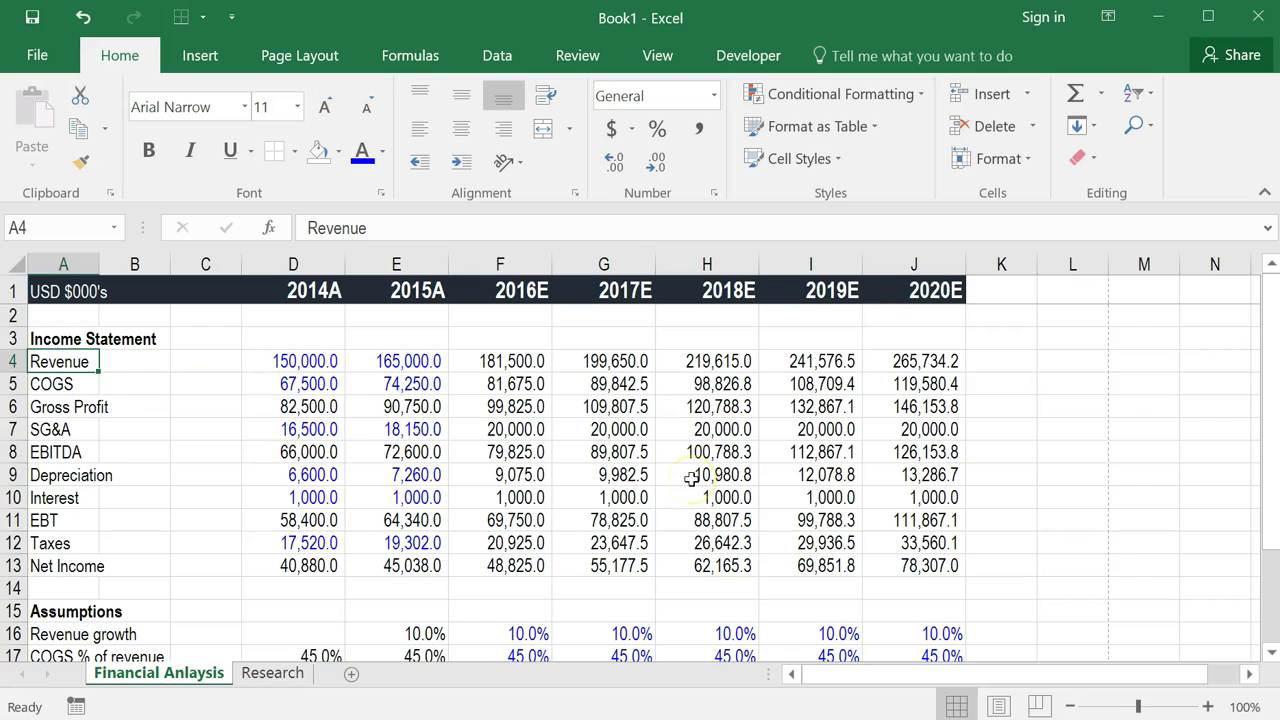
{"action": "key", "text": "ctrl+shift+Right"}
{"action": "key", "text": "ctrl+shift+Right"}
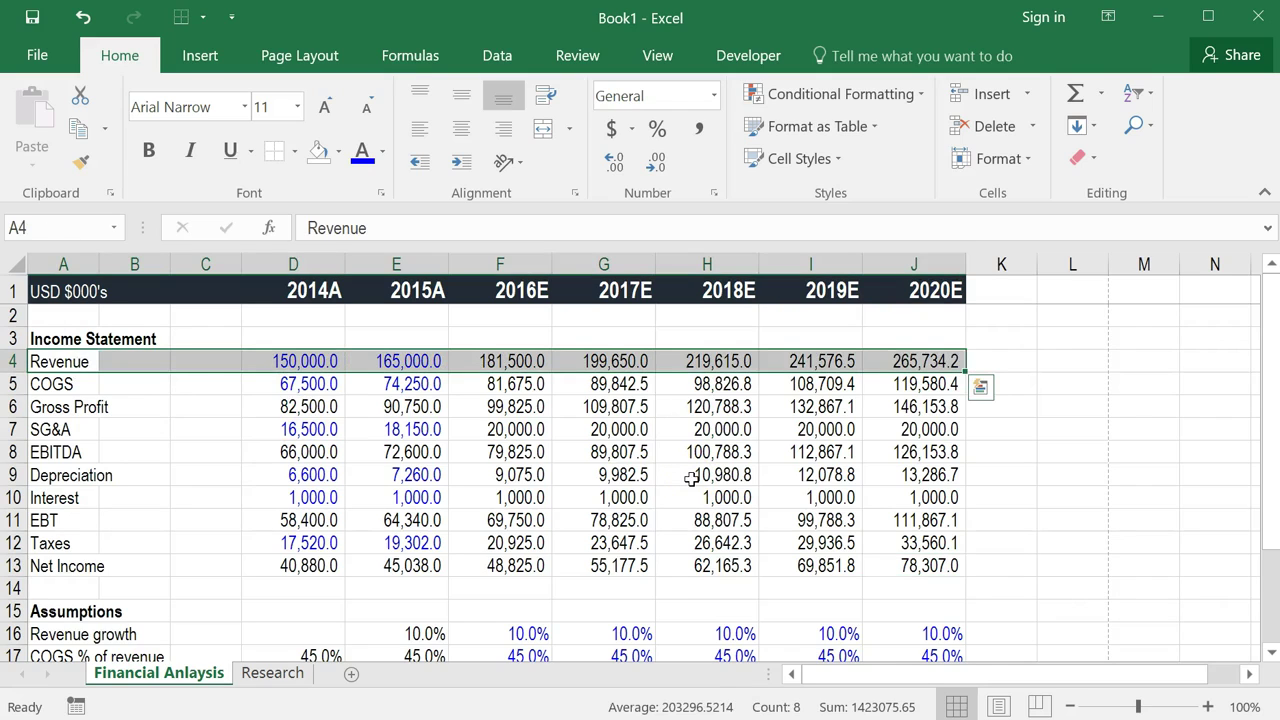
{"action": "key", "text": "ctrl+b"}
- Make the Net Income row bold from A13 to J13
{"action": "key", "text": "Down"}
{"action": "key", "text": "Down"}
{"action": "key", "text": "Down"}
{"action": "key", "text": "Down"}
{"action": "key", "text": "Down"}
{"action": "key", "text": "Down"}
{"action": "key", "text": "Down"}
{"action": "key", "text": "Down"}
{"action": "key", "text": "Down"}
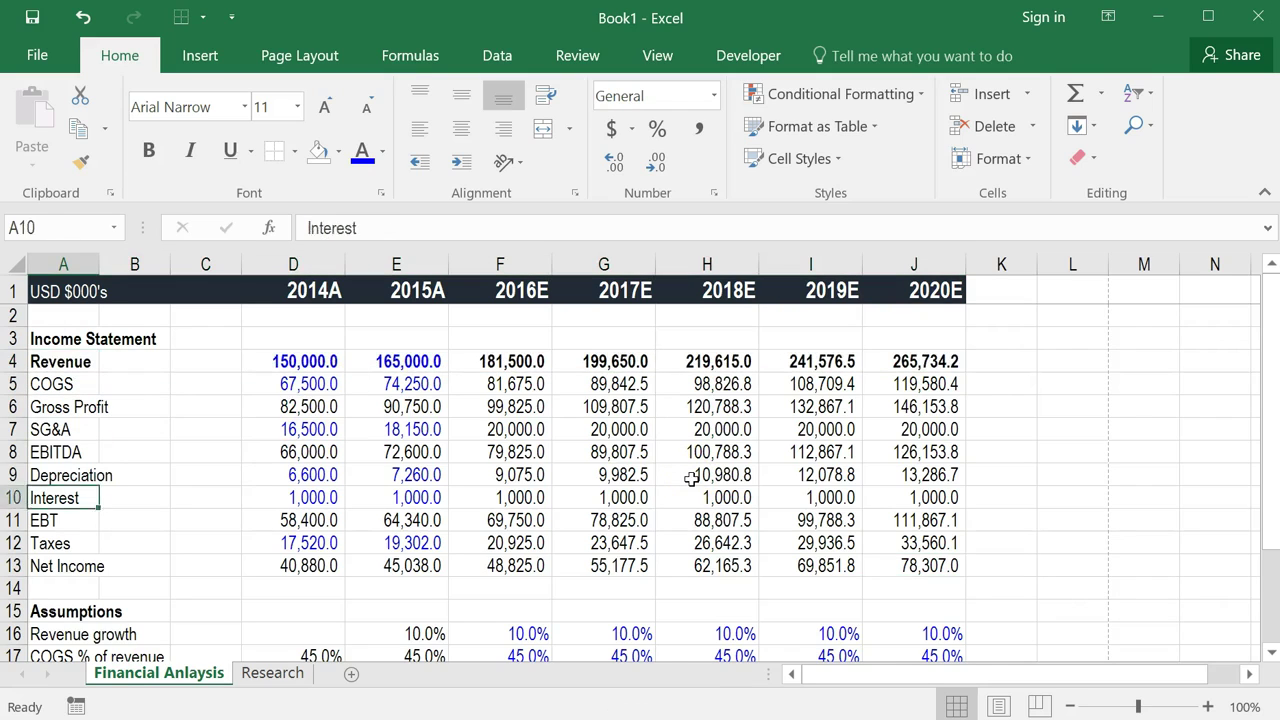
{"action": "key", "text": "ctrl+shift+Right"}
{"action": "key", "text": "ctrl+shift+Right"}
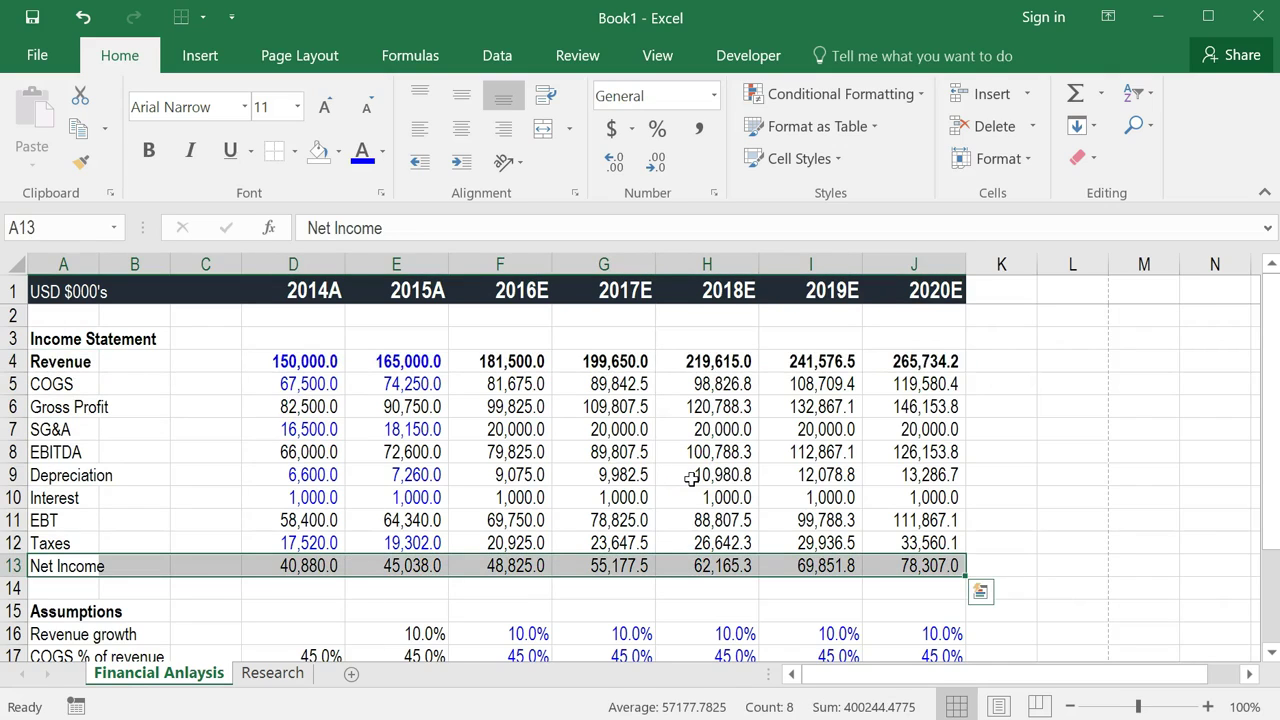
{"action": "key", "text": "ctrl+b"}
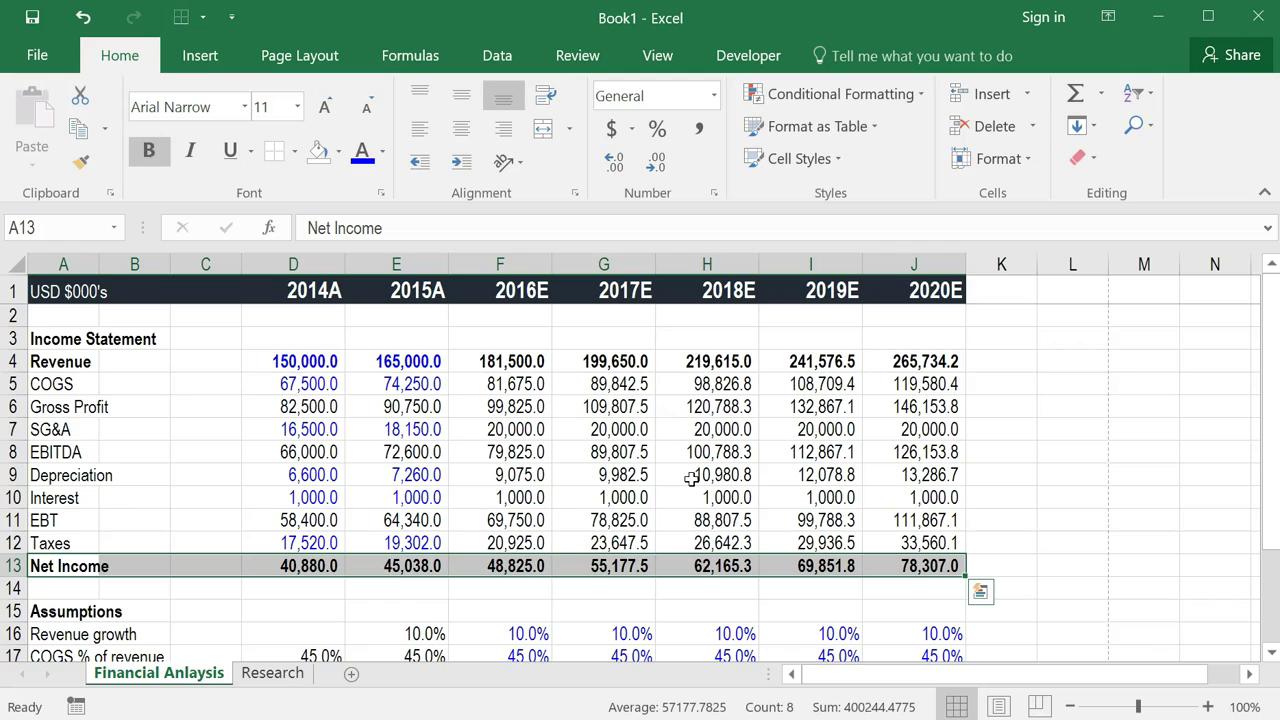
- Add a top border to the Gross Profit row from A6 to J6
{"action": "key", "text": "Up"}
{"action": "key", "text": "Up"}
{"action": "key", "text": "Up"}
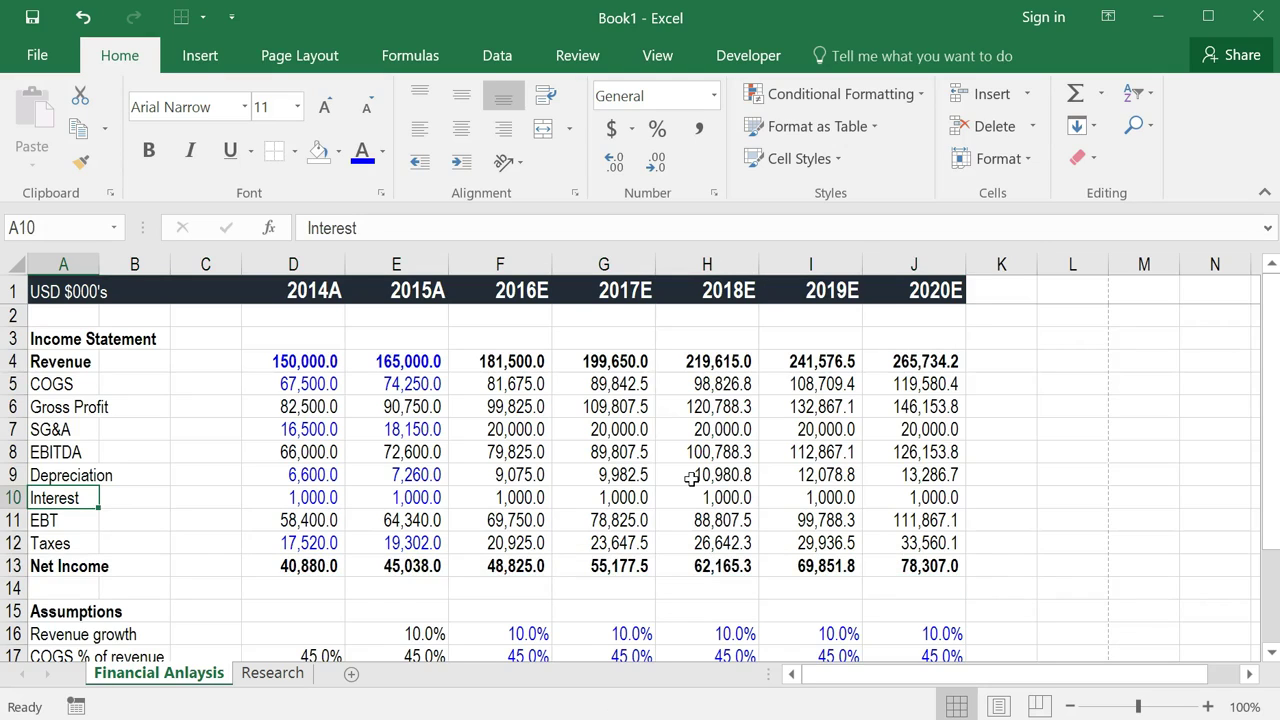
{"action": "key", "text": "Up"}
{"action": "key", "text": "Up"}
{"action": "key", "text": "Up"}
{"action": "key", "text": "Up"}
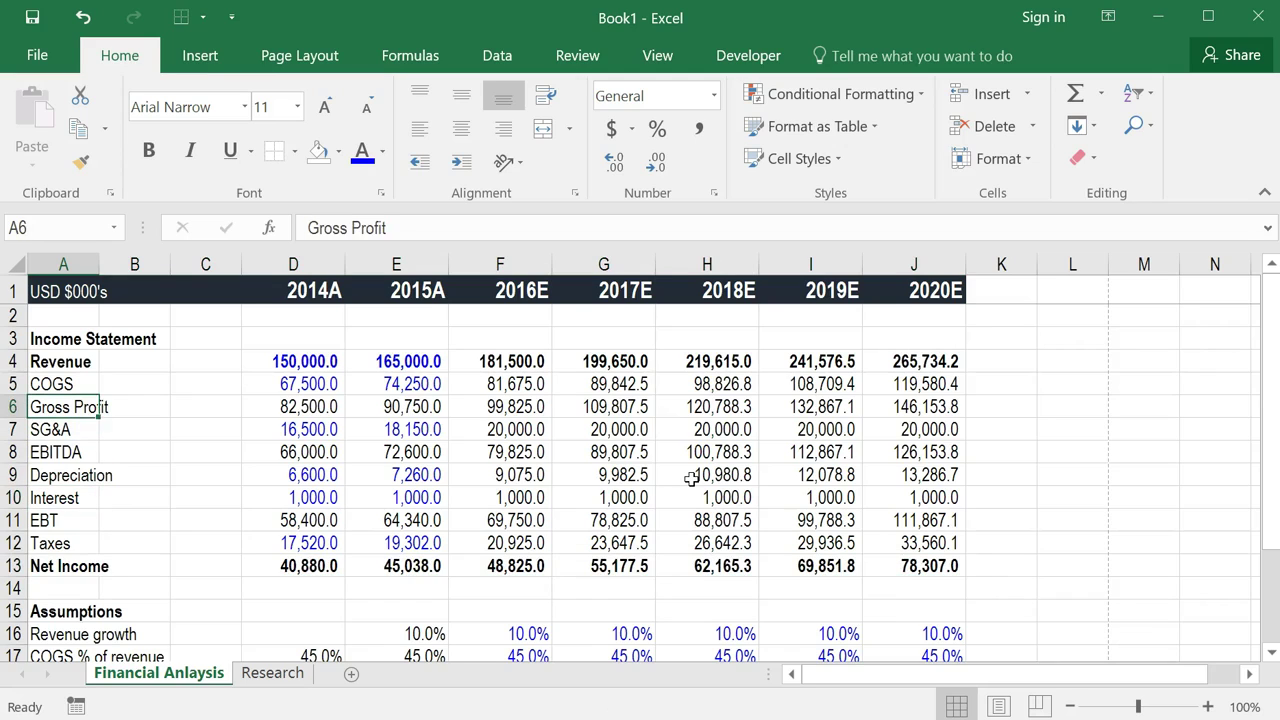
{"action": "key", "text": "ctrl+shift+Right"}
{"action": "key", "text": "ctrl+shift+Right"}
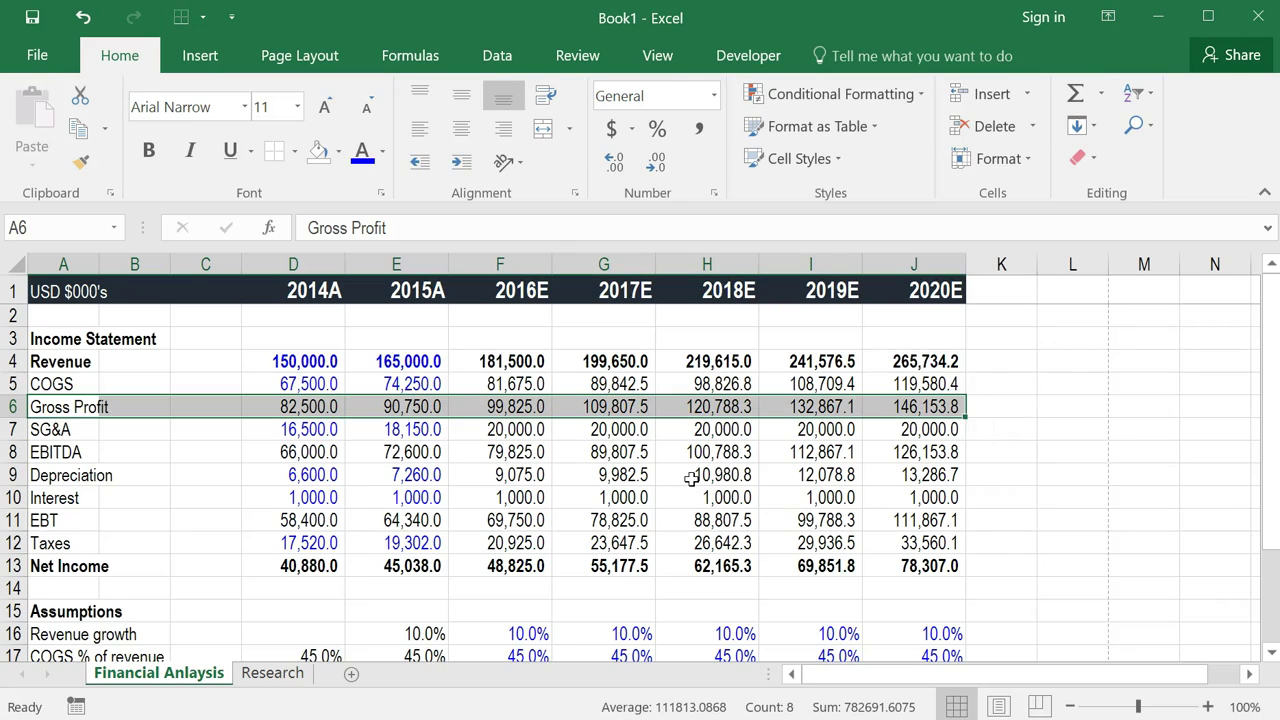
{"action": "key", "text": "alt"}
{"action": "key", "text": "h"}
{"action": "key", "text": "b"}
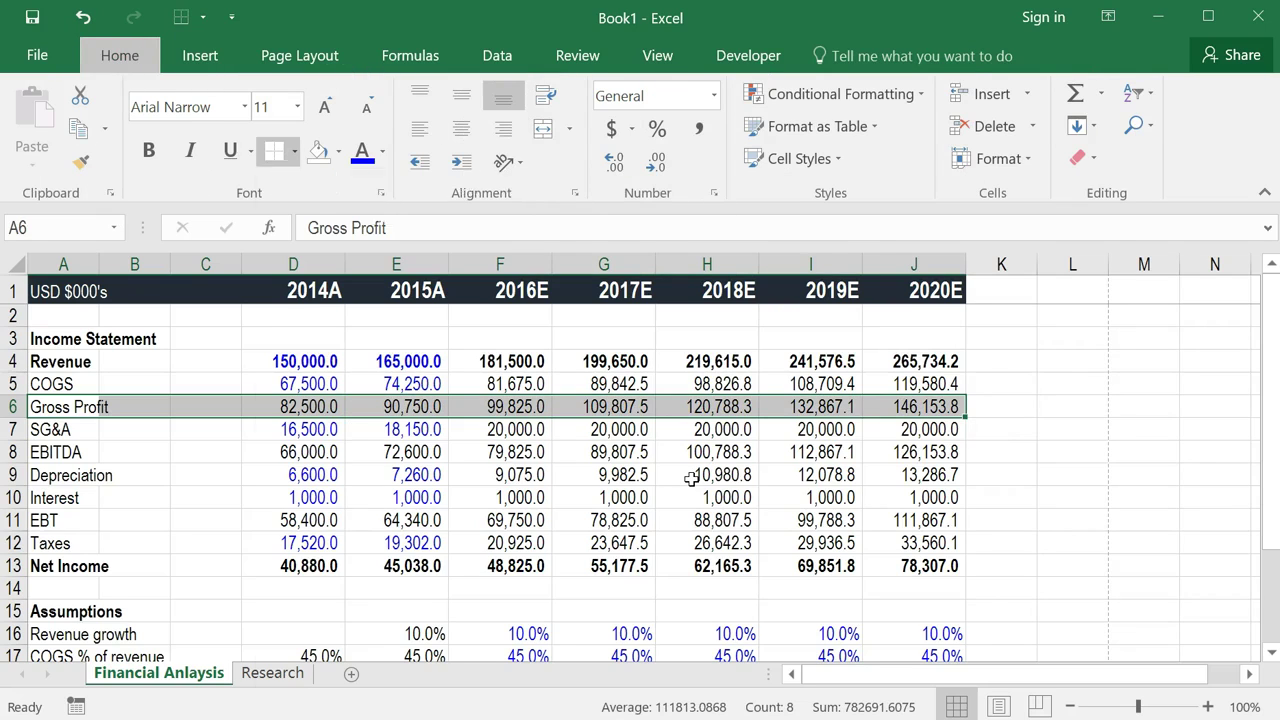
{"action": "key", "text": "p"}
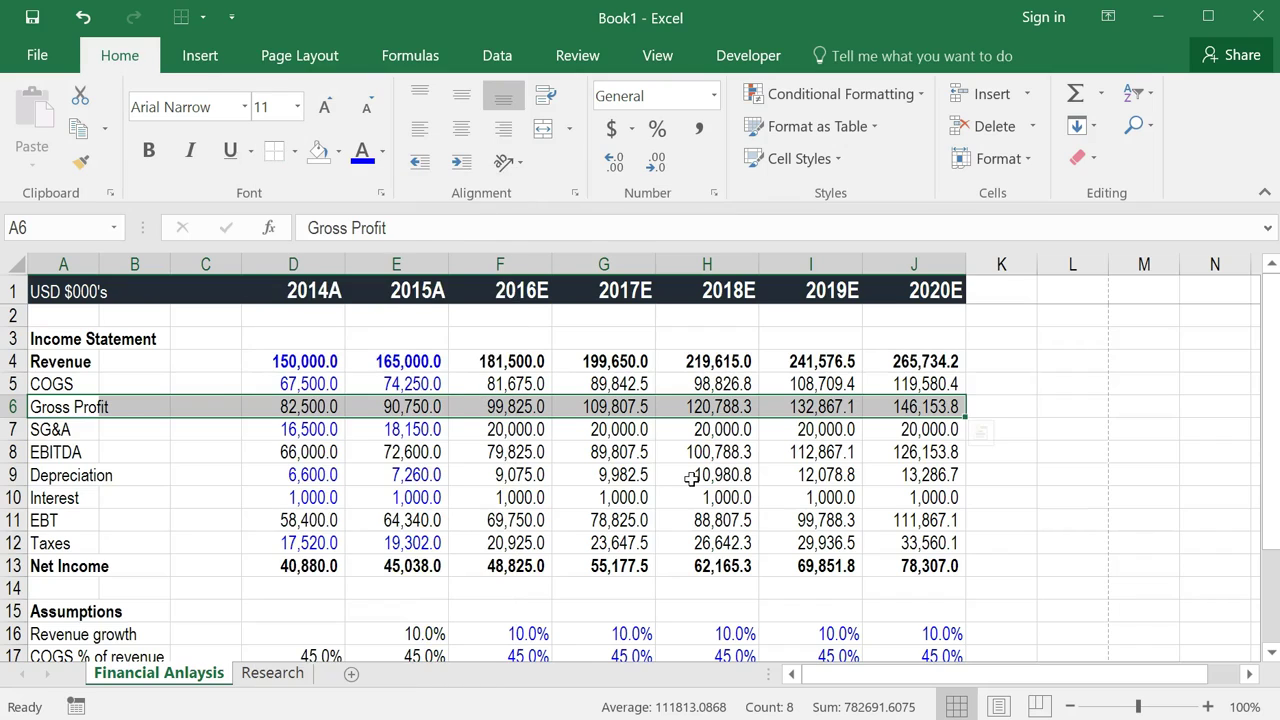
{"action": "key", "text": "Down"}
{"action": "key", "text": "Down"}
{"action": "key", "text": "Up"}
{"action": "key", "text": "Up"}
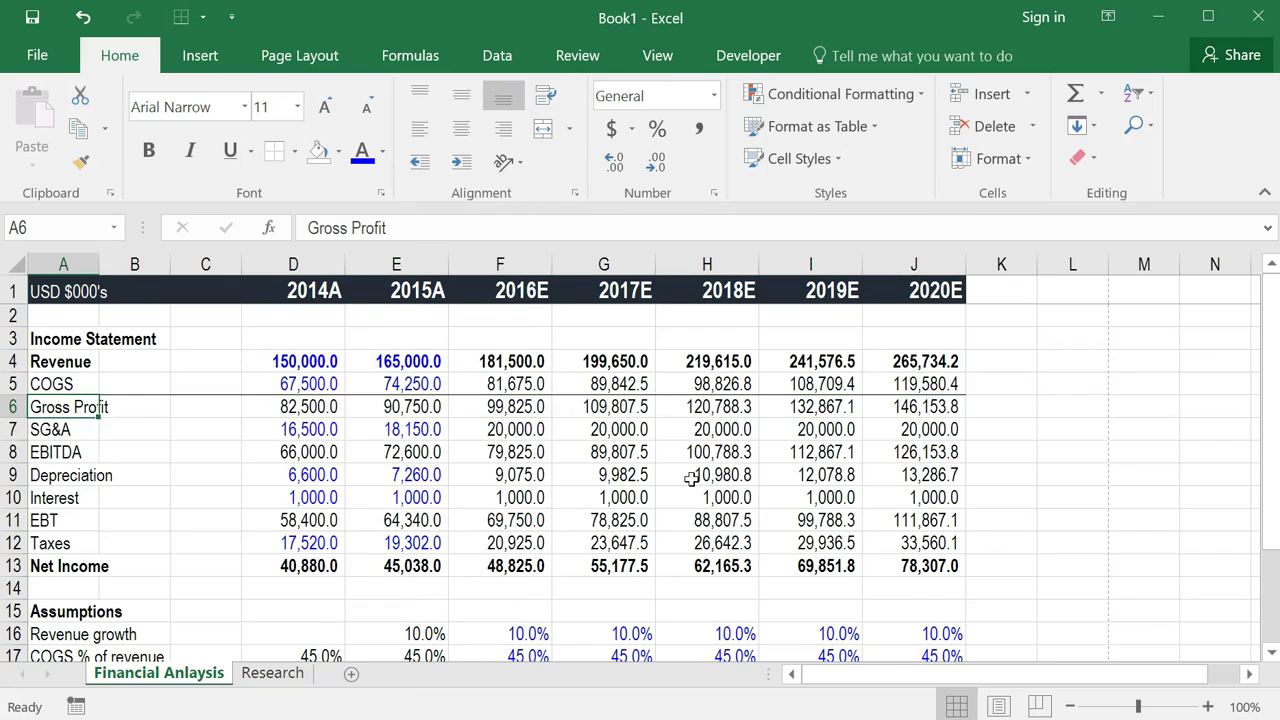
- Add a top border to the EBITDA row from A8 to J8
{"action": "key", "text": "Down"}
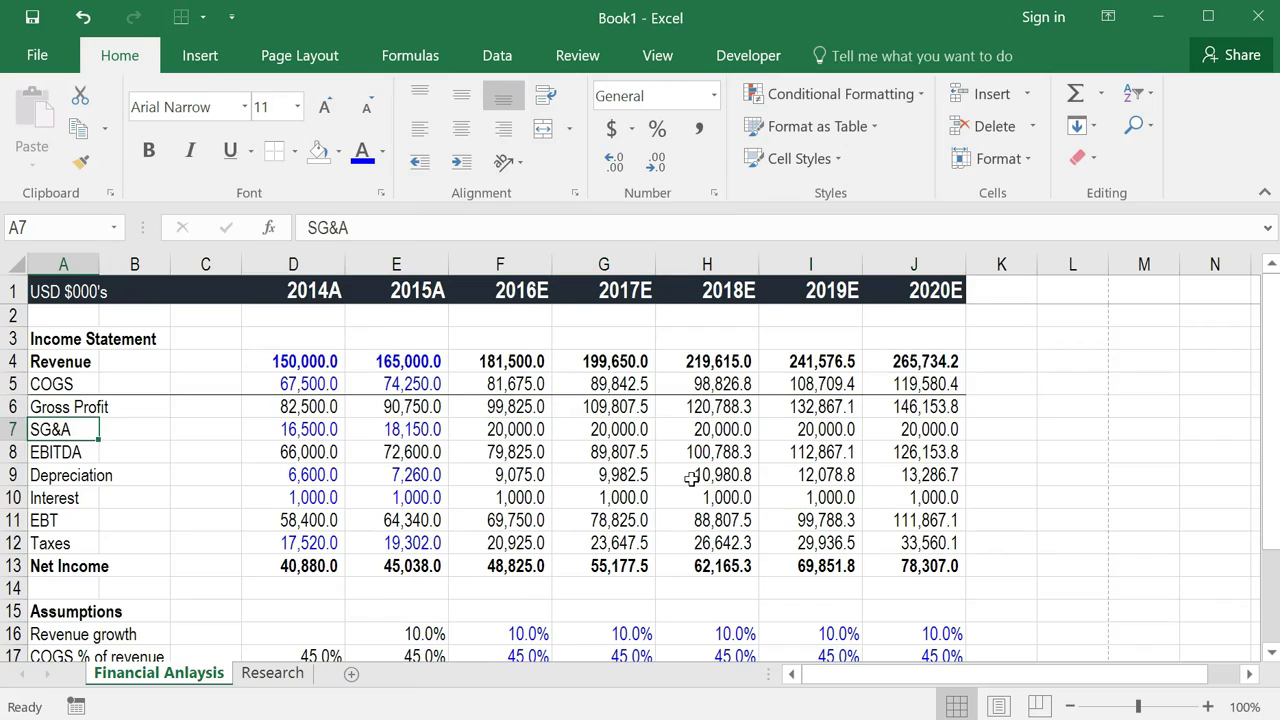
{"action": "key", "text": "Down"}
{"action": "key", "text": "ctrl+shift+Right"}
{"action": "key", "text": "ctrl+shift+Right"}
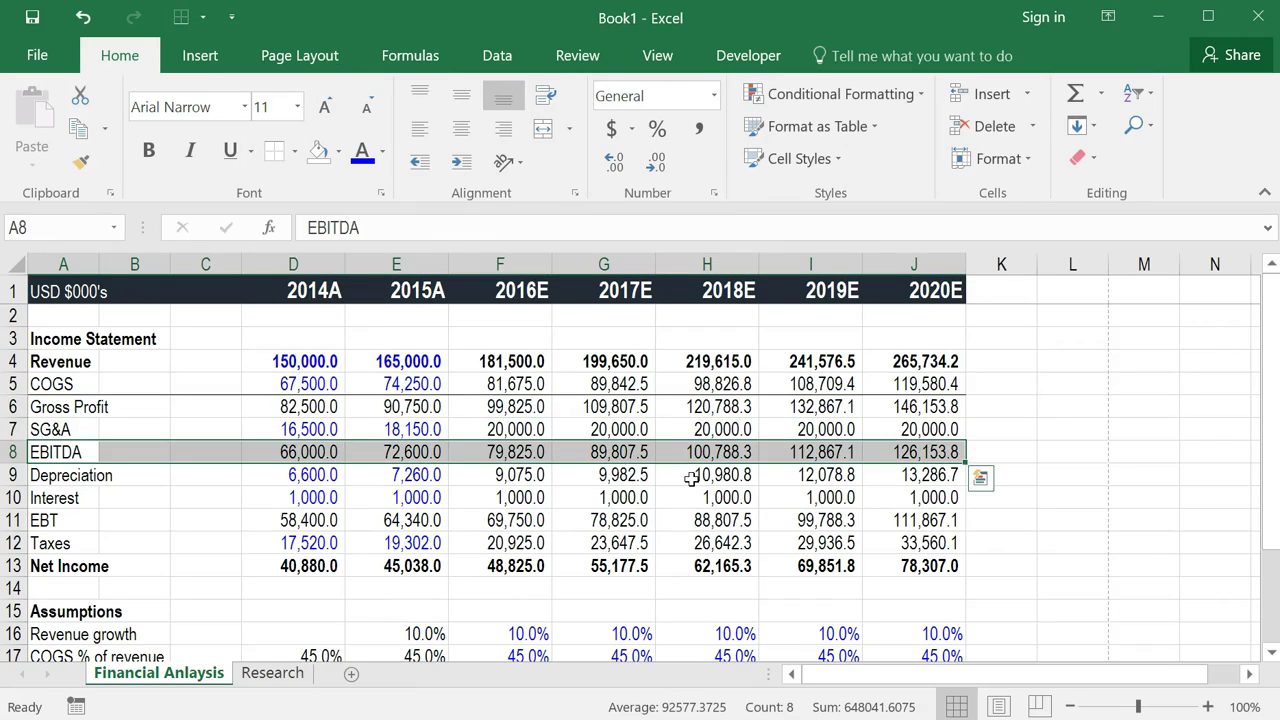
{"action": "key", "text": "alt+h"}
{"action": "key", "text": "b"}
{"action": "key", "text": "p"}
- Add a top border to the EBT row from A11 to J11
{"action": "key", "text": "Down"}
{"action": "key", "text": "Down"}
{"action": "key", "text": "Down"}
{"action": "key", "text": "ctrl+shift+Right"}
{"action": "key", "text": "ctrl+shift+Right"}
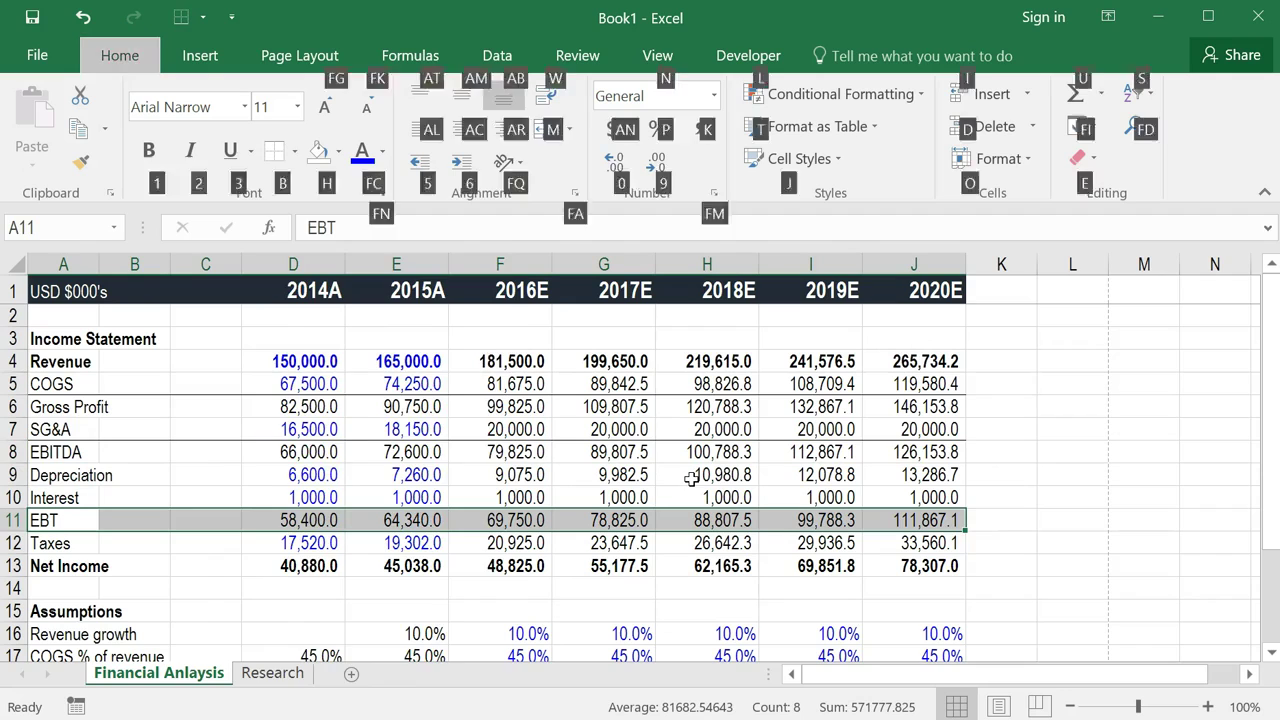
{"action": "key", "text": "Down"}
{"action": "key", "text": "Down"}
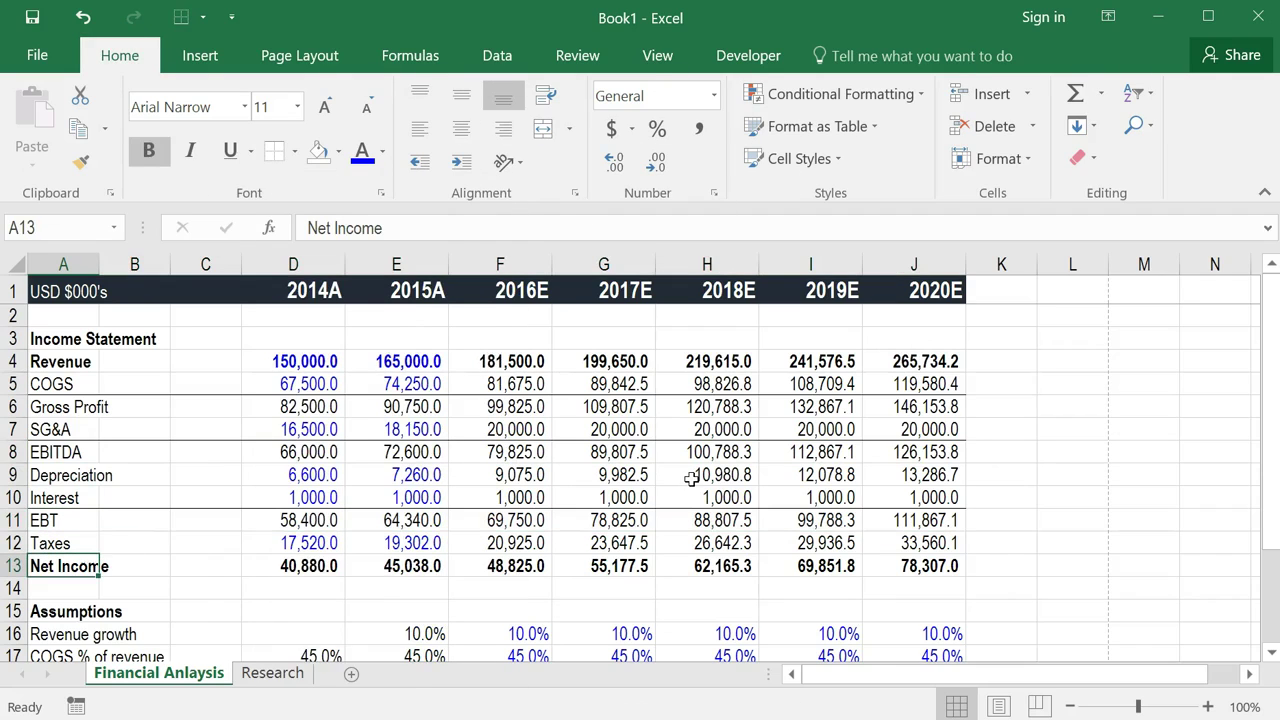
- Apply a top and double bottom border to the Net Income row from A13 to J13
{"action": "key", "text": "shift+Right"}
{"action": "key", "text": "shift+Right"}
{"action": "key", "text": "shift+Right"}
{"action": "key", "text": "shift+Right"}
{"action": "key", "text": "shift+Right"}
{"action": "key", "text": "shift+Right"}
{"action": "key", "text": "shift+Right"}
{"action": "key", "text": "shift+Right"}
{"action": "key", "text": "shift+Right"}
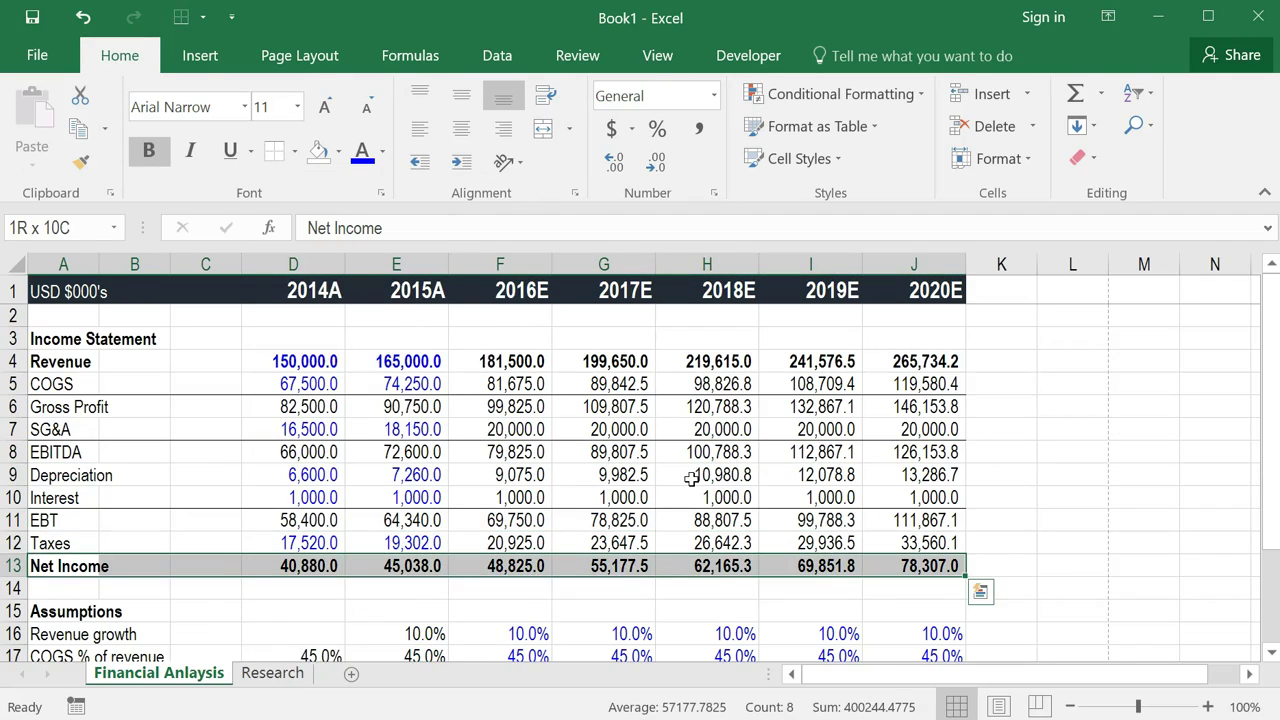
{"action": "key", "text": "alt"}
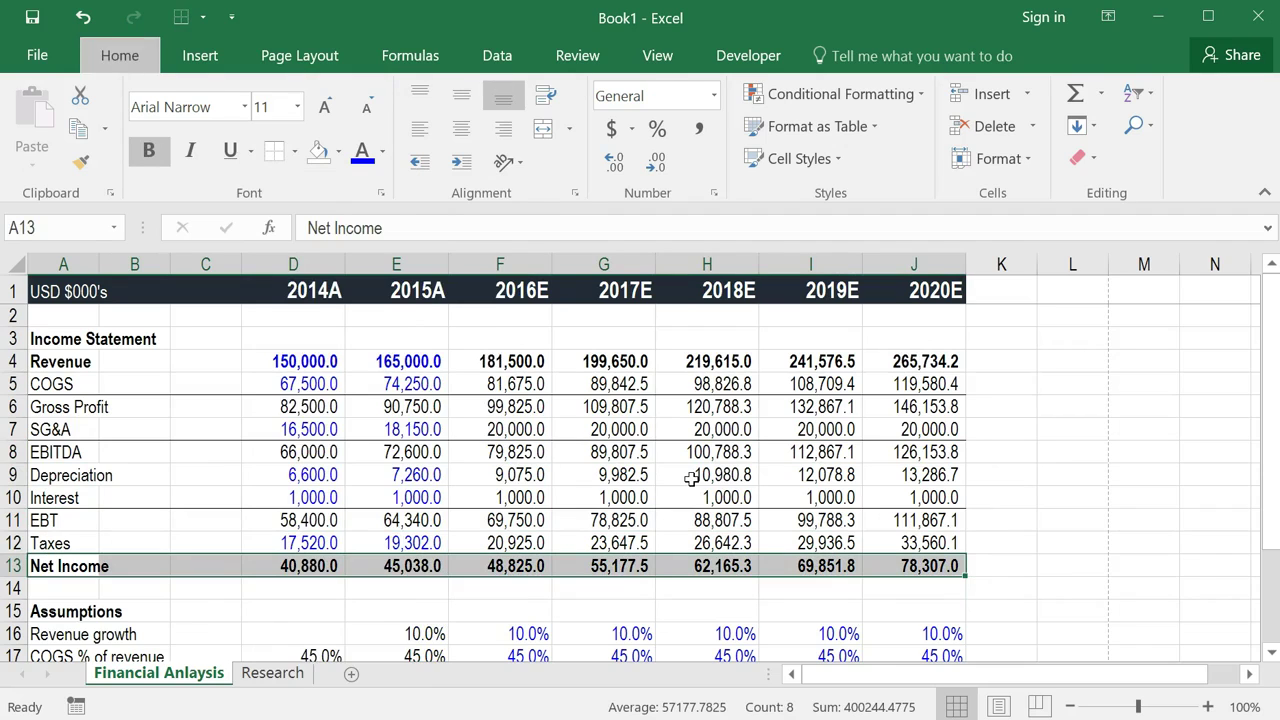
{"action": "key", "text": "h"}
{"action": "key", "text": "b"}
{"action": "key", "text": "u"}
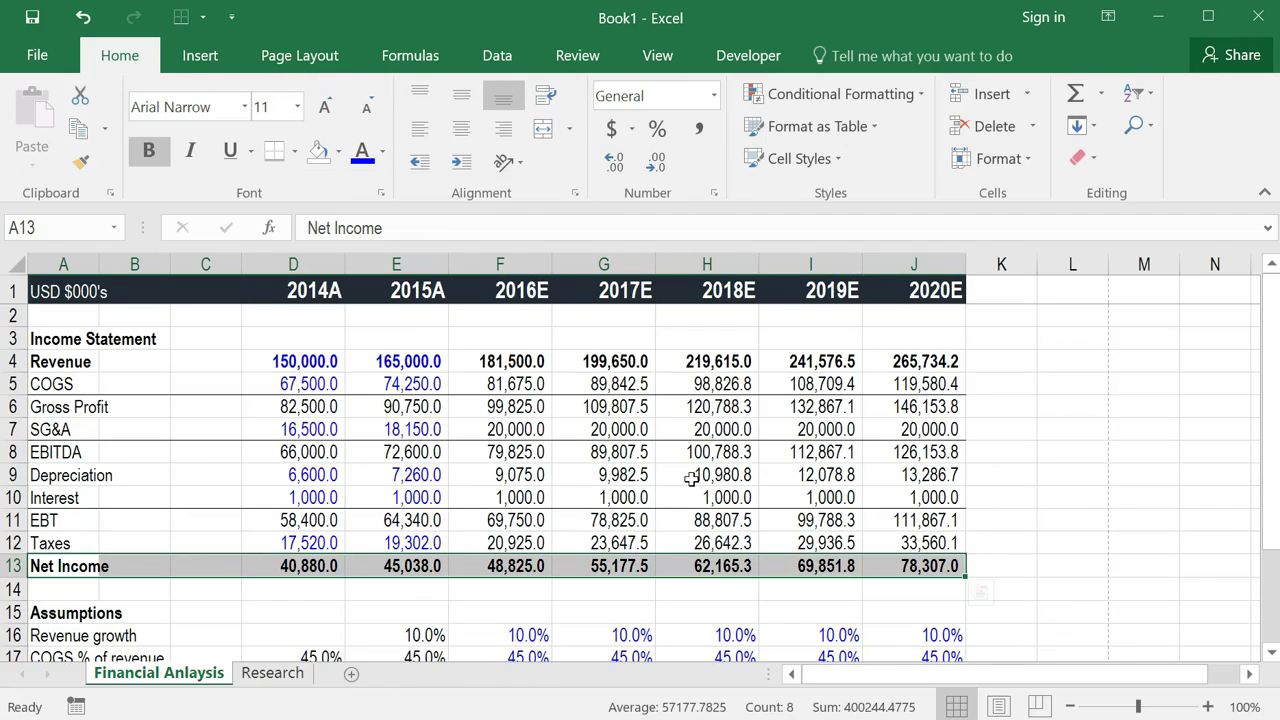
{"action": "key", "text": "Down"}
{"action": "key", "text": "Down"}
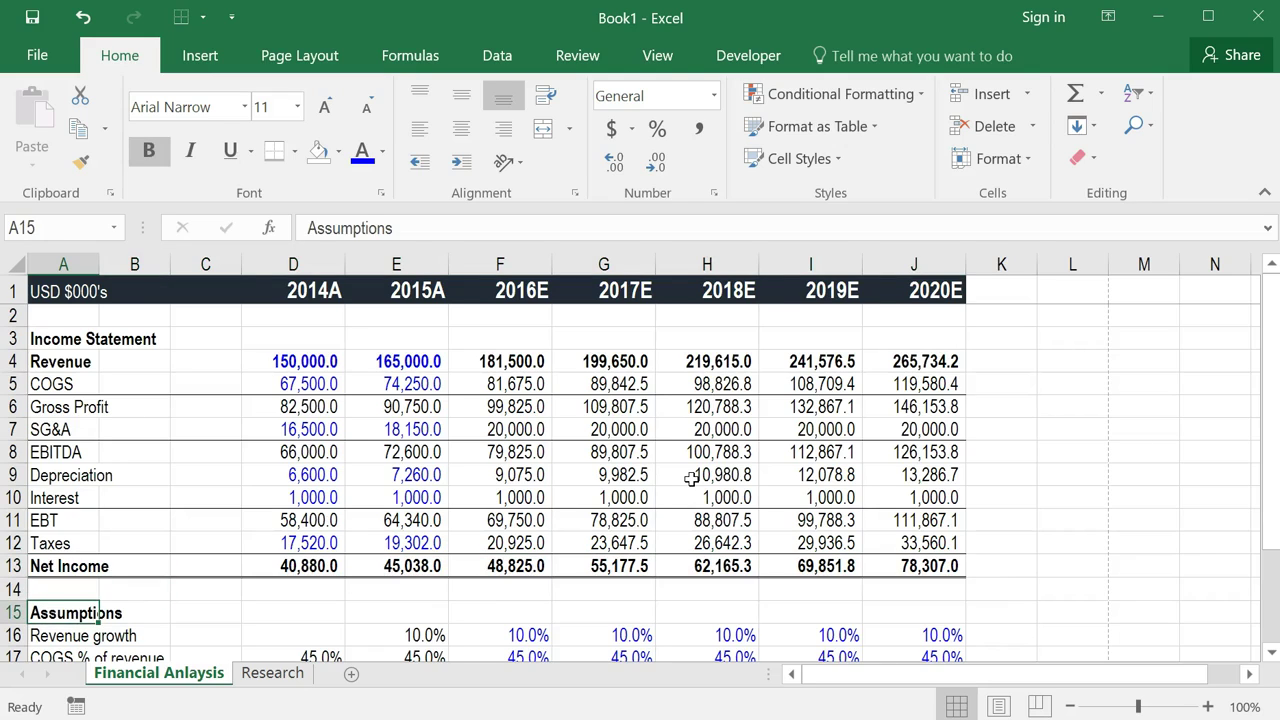
- Hide the gridlines on the Financial Anlaysis sheet and look over the income statement and assumptions
{"action": "key", "text": "Up"}
{"action": "key", "text": "Up"}
{"action": "key", "text": "Up"}
{"action": "key", "text": "Up"}
{"action": "key", "text": "Up"}
{"action": "key", "text": "Up"}
{"action": "key", "text": "Up"}
{"action": "key", "text": "Up"}
{"action": "key", "text": "Up"}
{"action": "key", "text": "Up"}
{"action": "key", "text": "Up"}
{"action": "key", "text": "Up"}
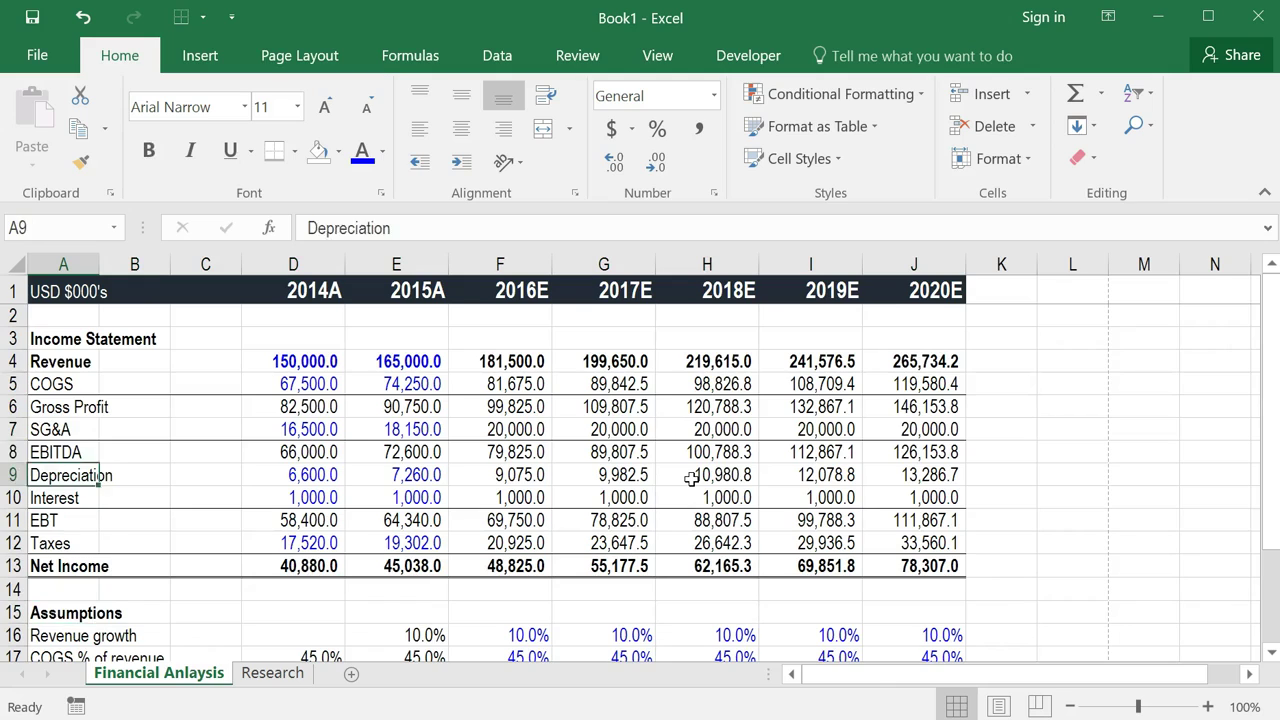
{"action": "key", "text": "Up"}
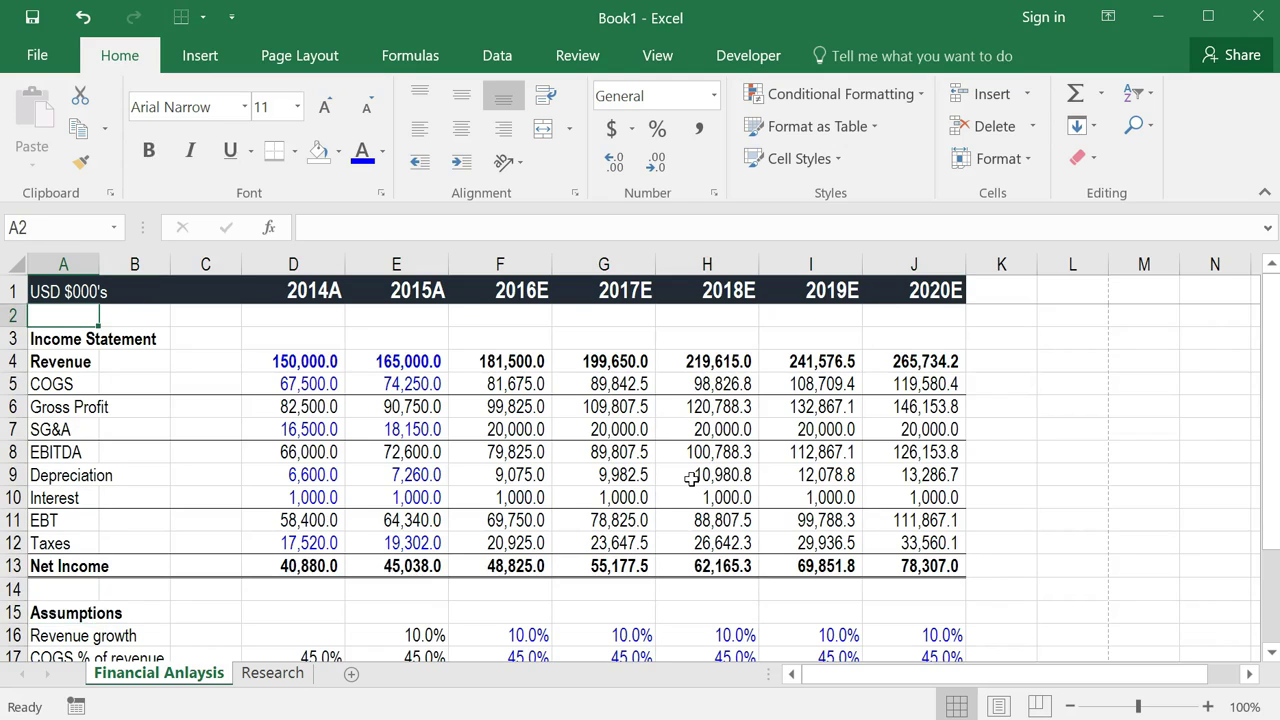
{"action": "key", "text": "alt"}
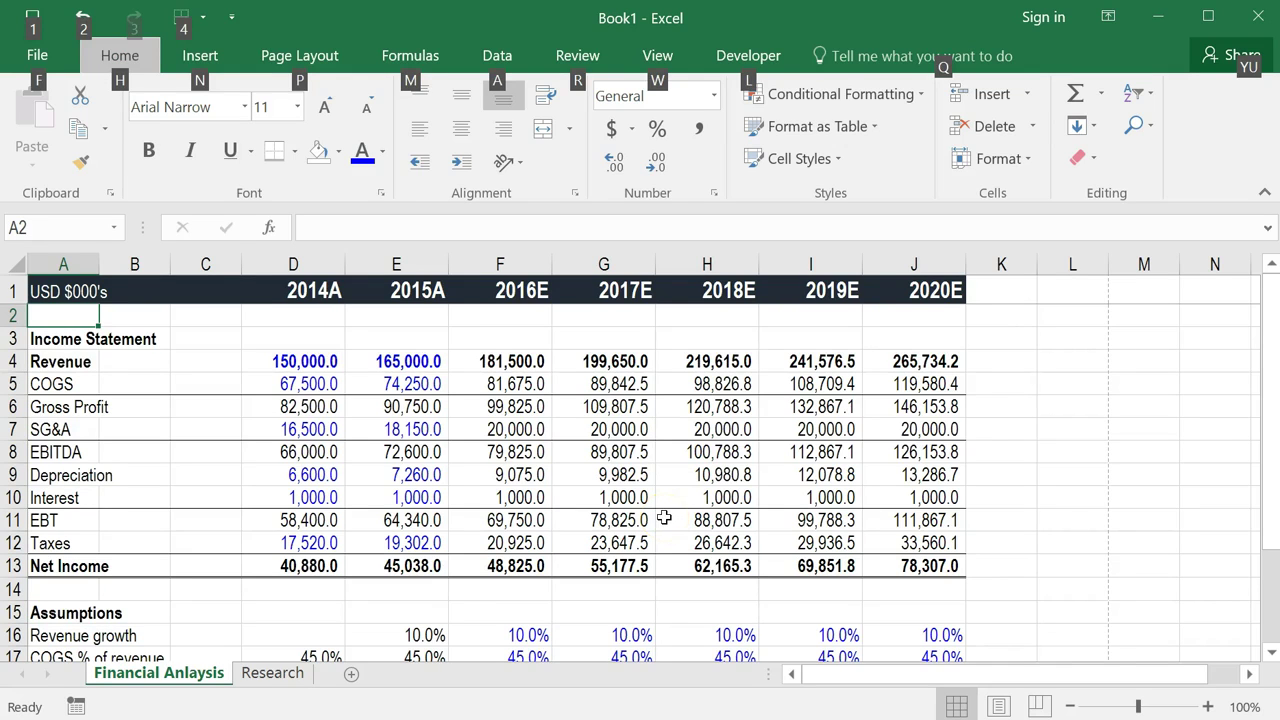
{"action": "key", "text": "w"}
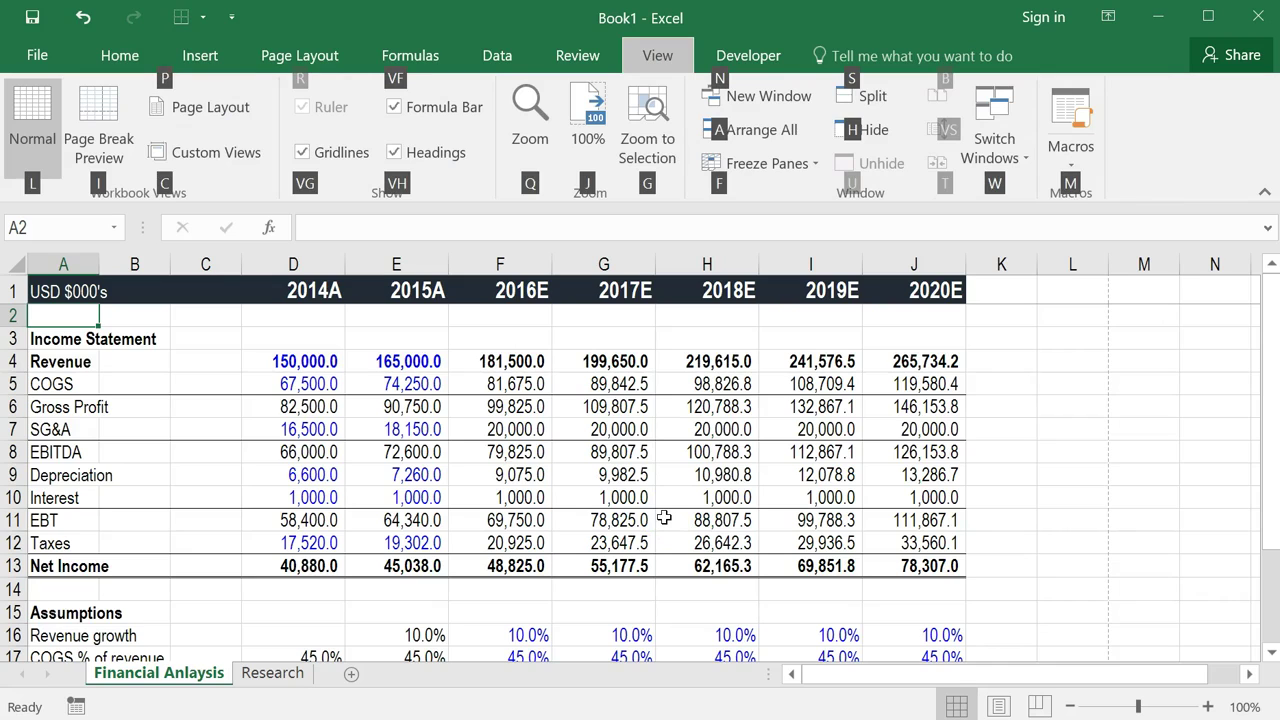
{"action": "key", "text": "v"}
{"action": "key", "text": "g"}
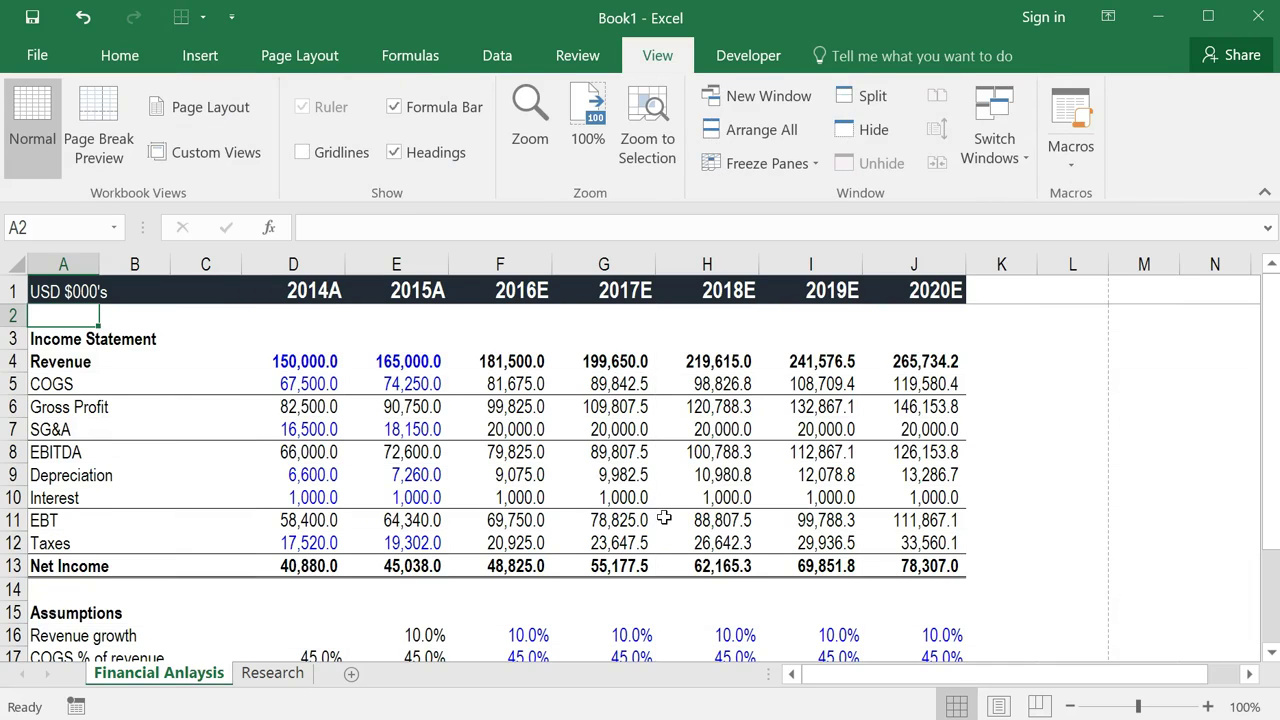
{"action": "scroll", "coordinate": [664, 518], "scroll_direction": "down", "scroll_amount": 5}
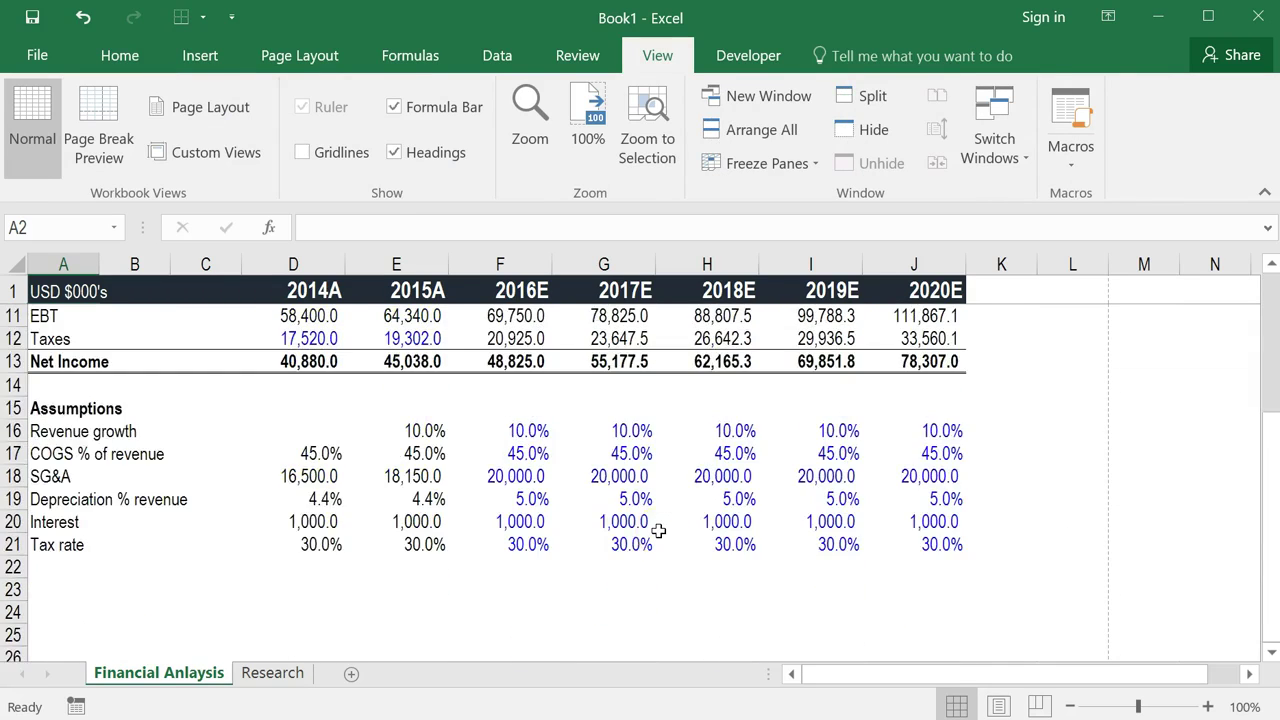
{"action": "scroll", "coordinate": [658, 531], "scroll_direction": "up", "scroll_amount": 5}
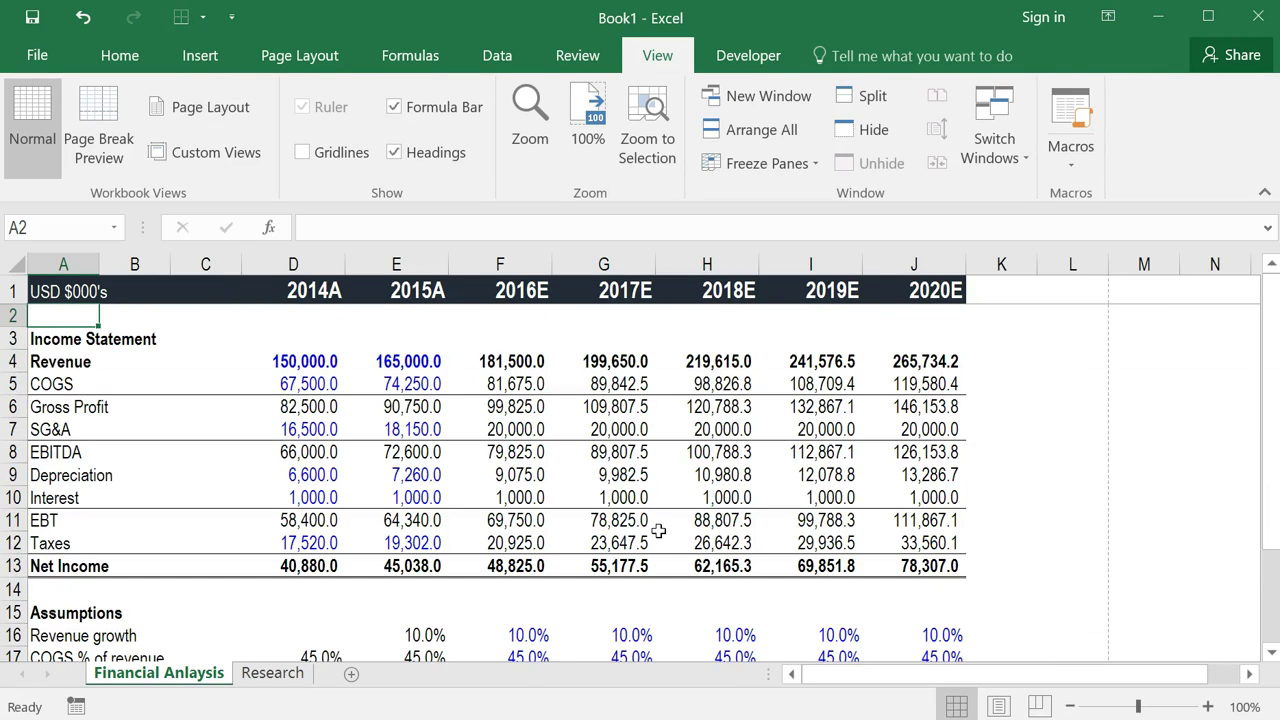